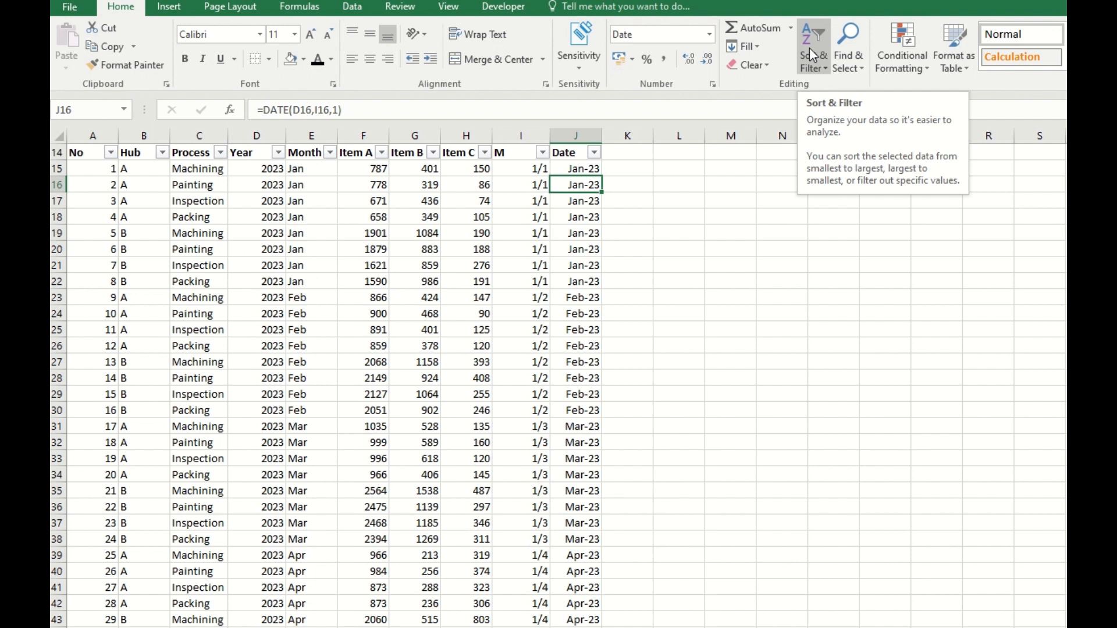
Step: Examine the sorting choices offered by the Date column's filter
{"action": "left_click", "coordinate": [143, 329]}
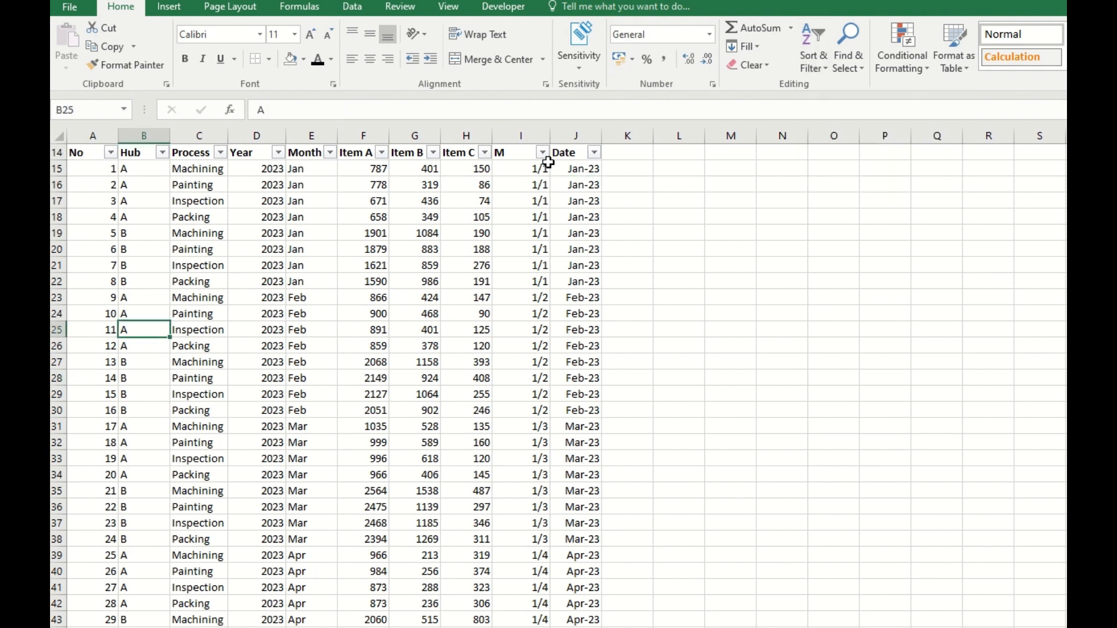
{"action": "left_click", "coordinate": [594, 153]}
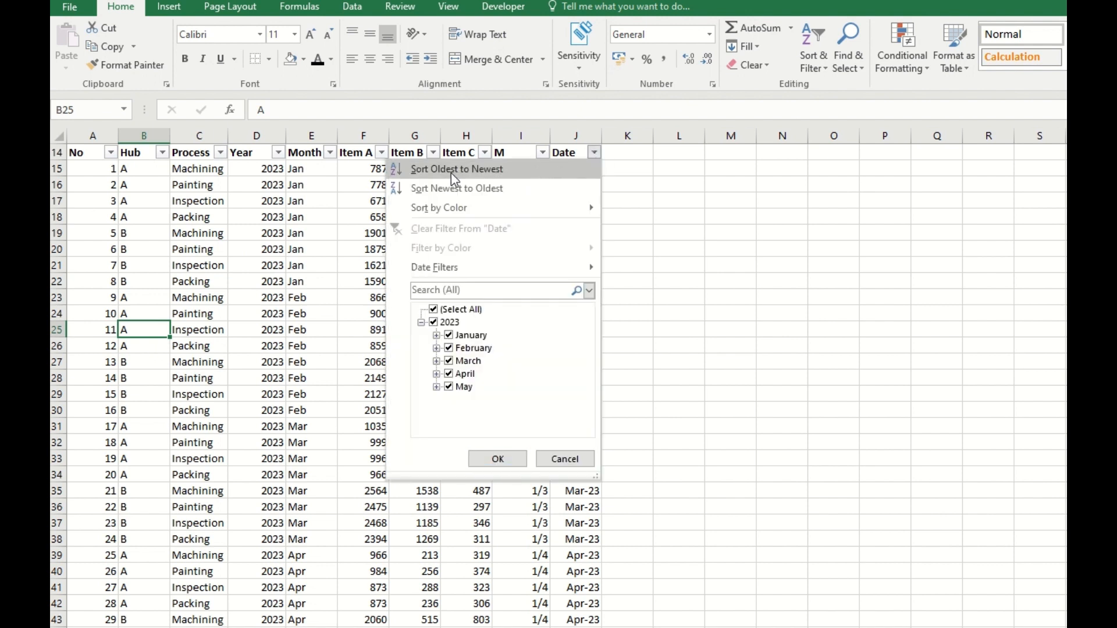
{"action": "mouse_move", "coordinate": [525, 210]}
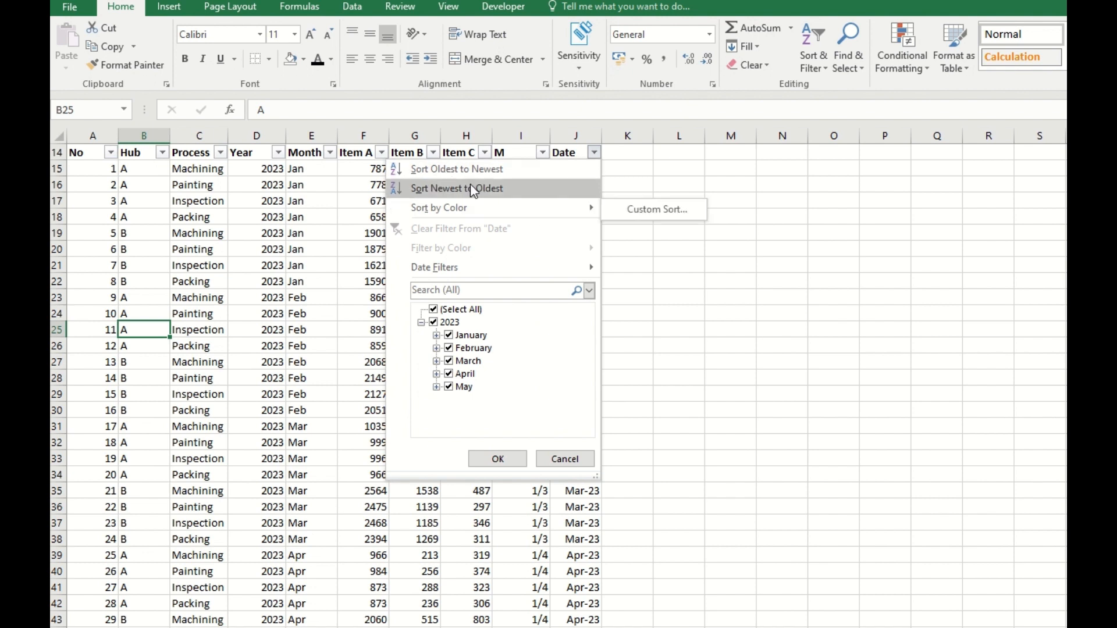
{"action": "left_click", "coordinate": [646, 153]}
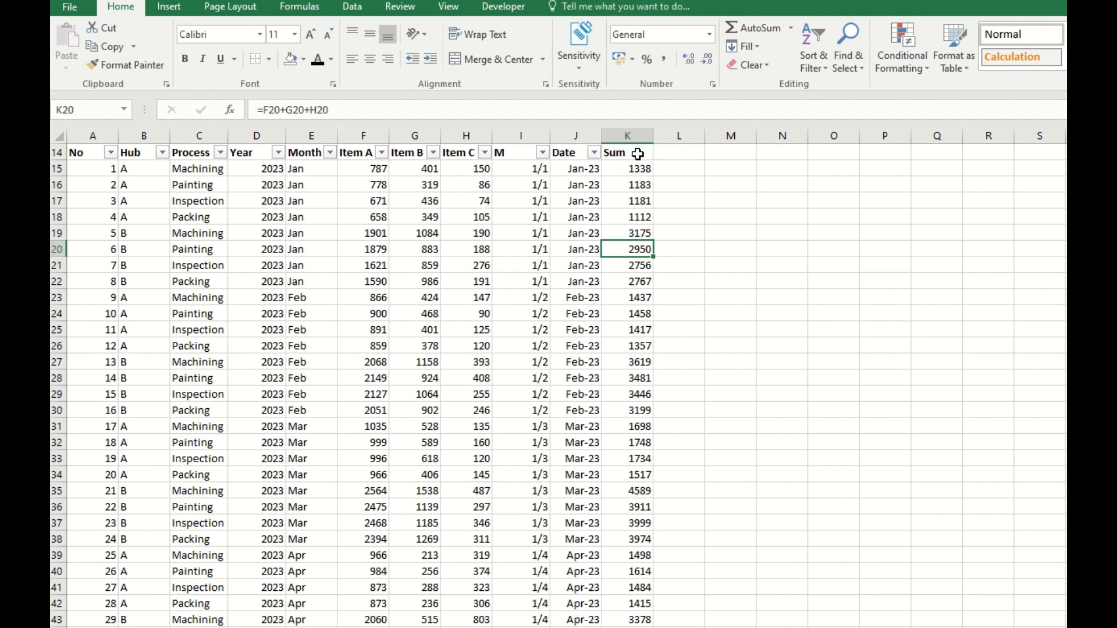
Step: Remove the filter and reapply it to the whole table so that it includes the Sum column
{"action": "left_click", "coordinate": [638, 185]}
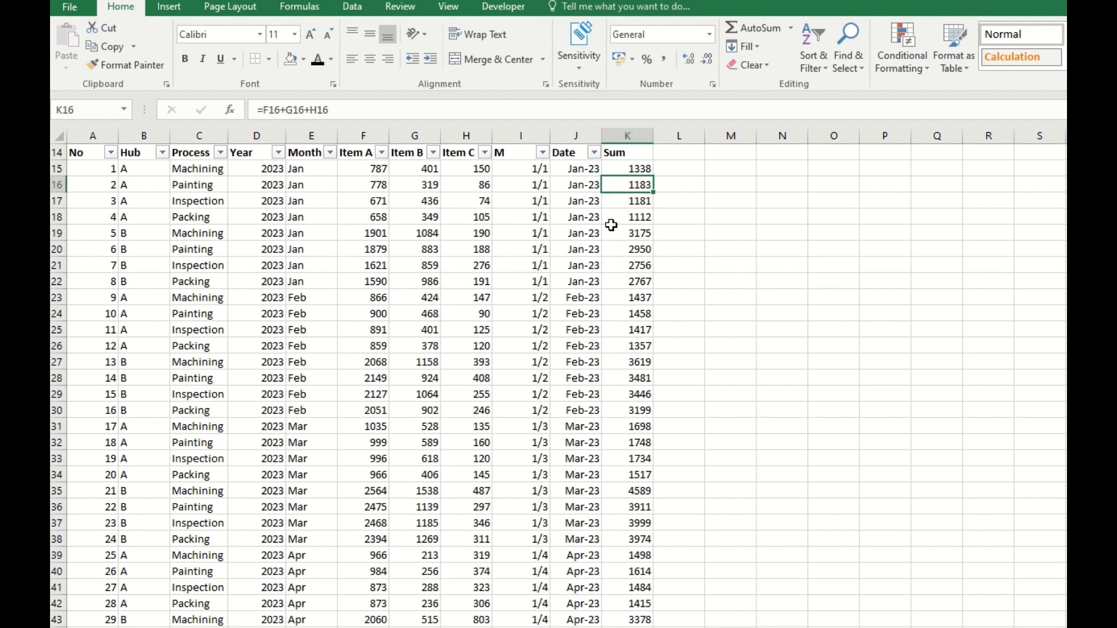
{"action": "left_click", "coordinate": [434, 234]}
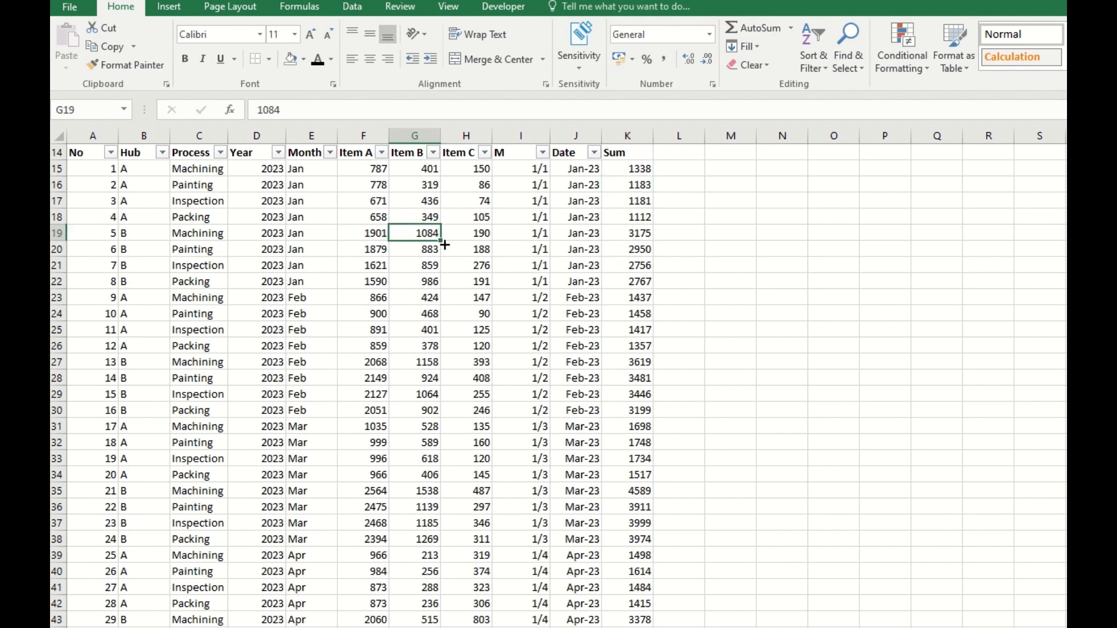
{"action": "left_click", "coordinate": [267, 232]}
{"action": "key", "text": "ctrl+a"}
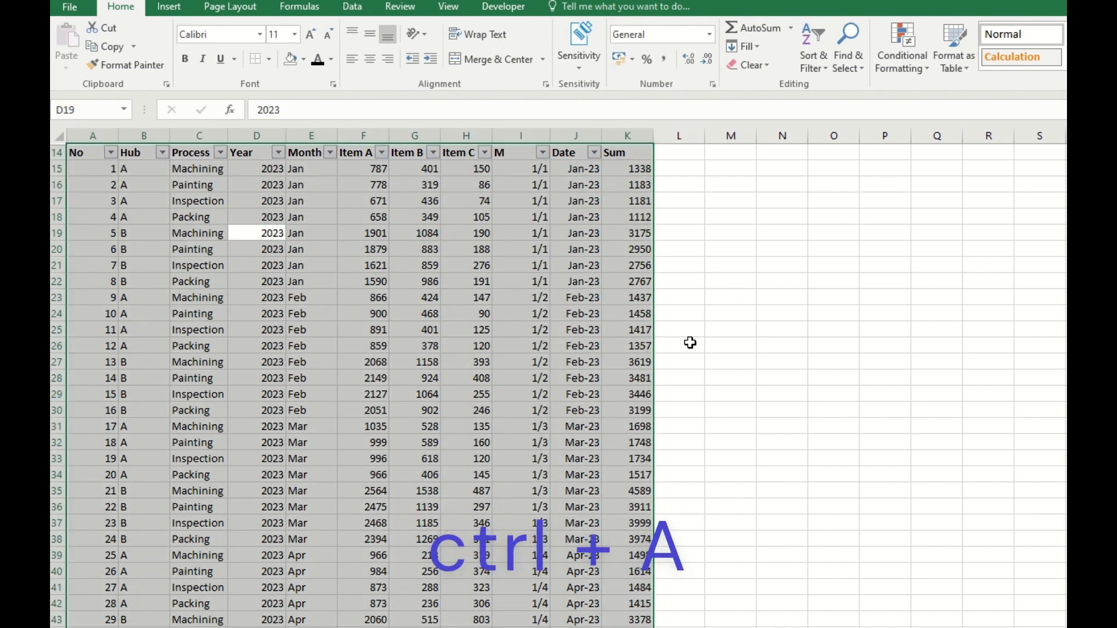
{"action": "left_click", "coordinate": [815, 47]}
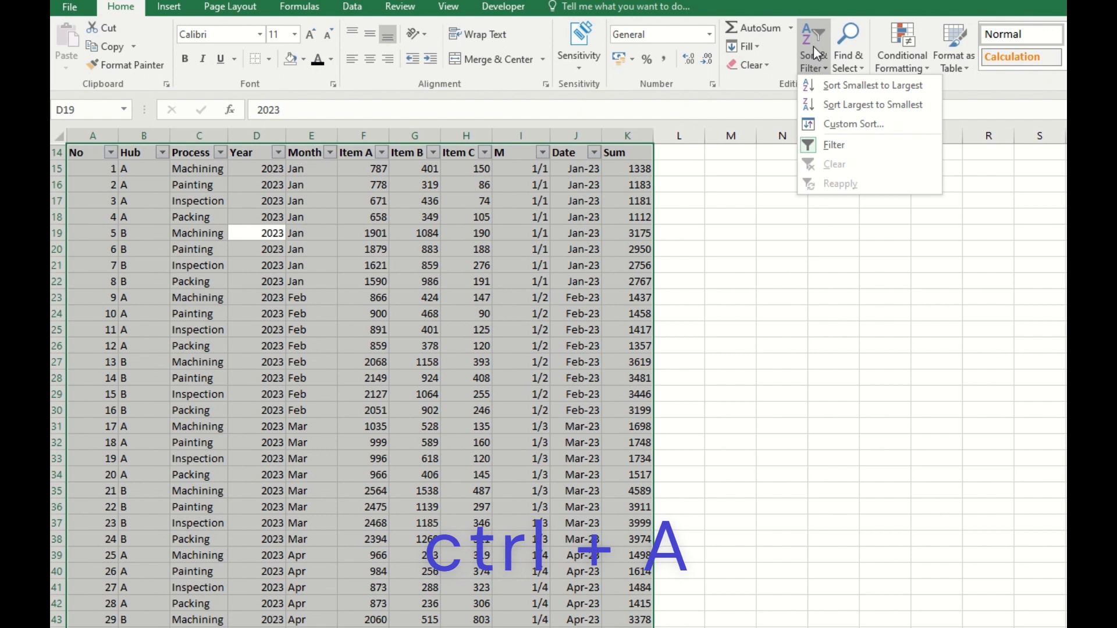
{"action": "left_click", "coordinate": [842, 145]}
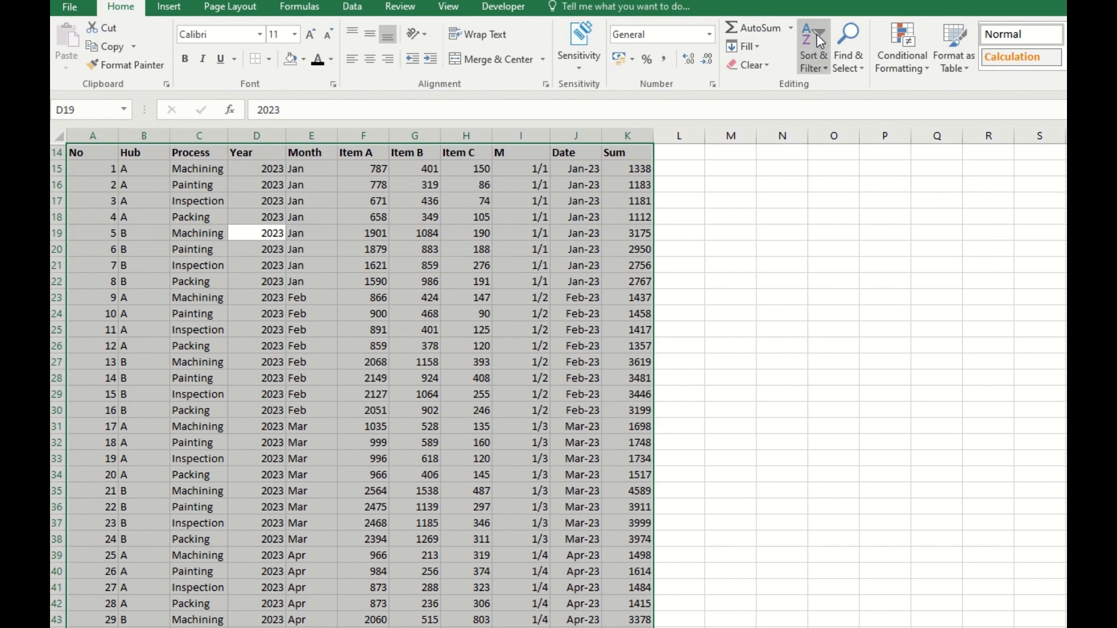
{"action": "left_click", "coordinate": [817, 58]}
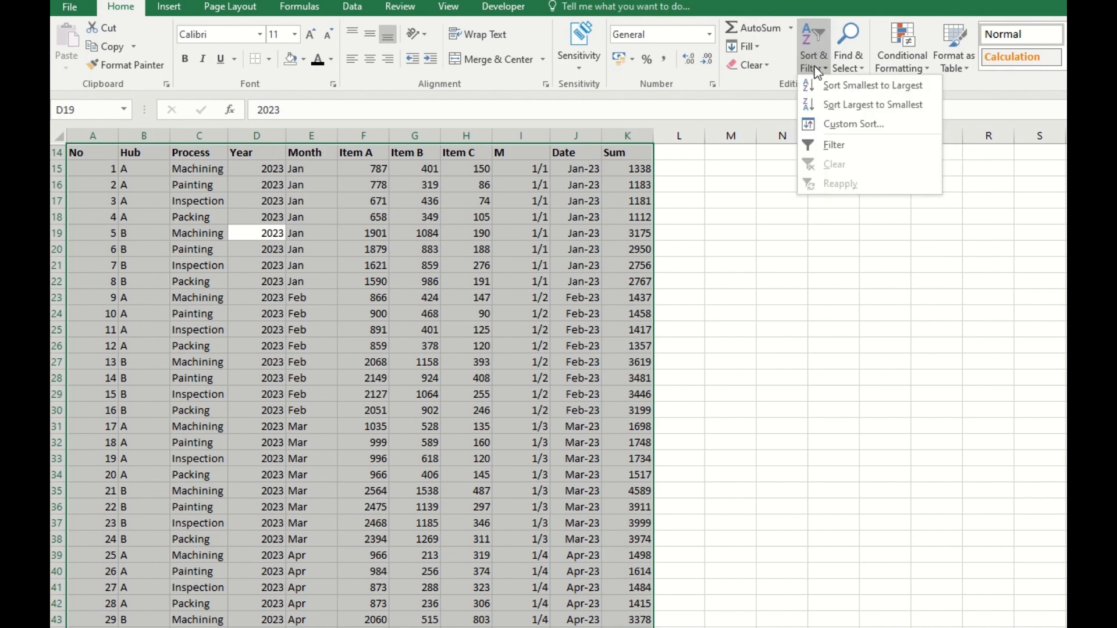
{"action": "left_click", "coordinate": [831, 148]}
{"action": "left_click", "coordinate": [579, 235]}
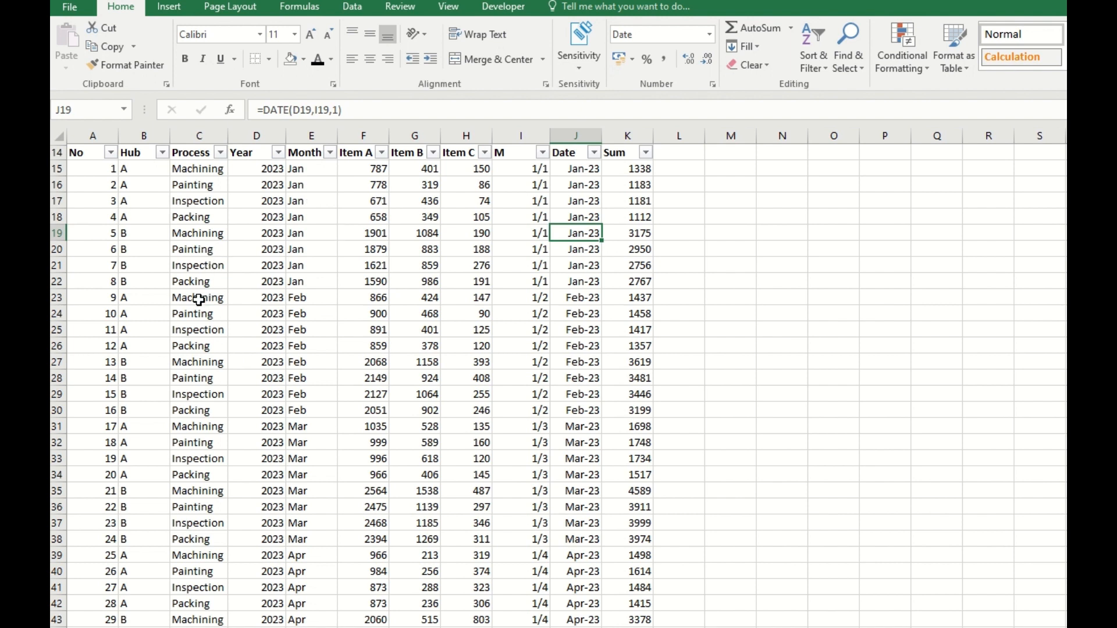
Step: Custom-sort the table by Date from oldest to newest, then by Item A from largest to smallest
{"action": "left_click", "coordinate": [559, 280]}
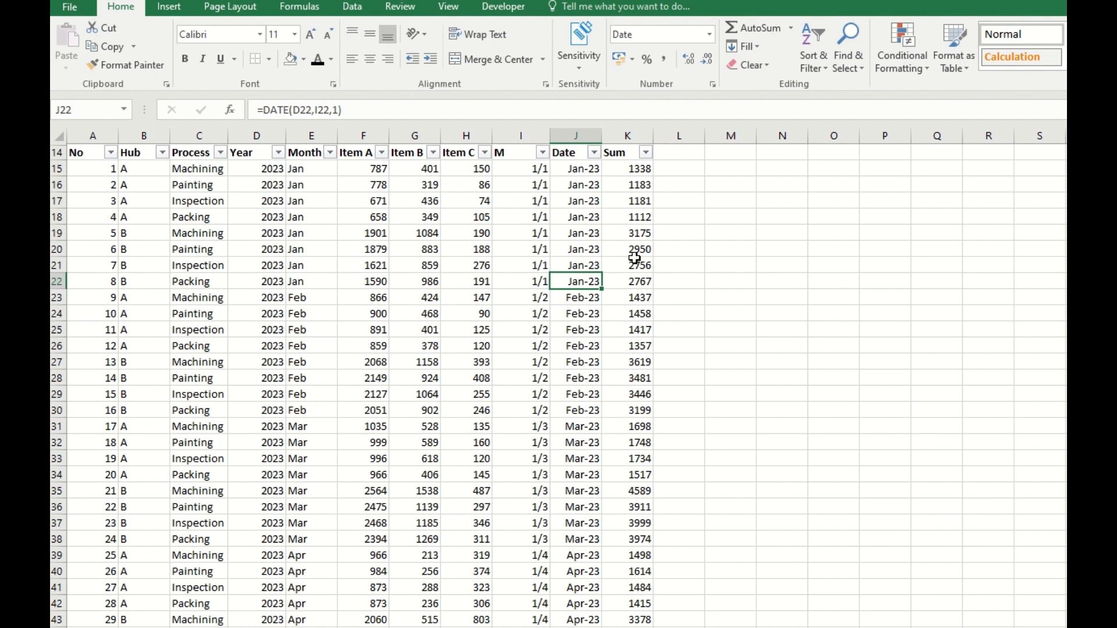
{"action": "left_click", "coordinate": [810, 71]}
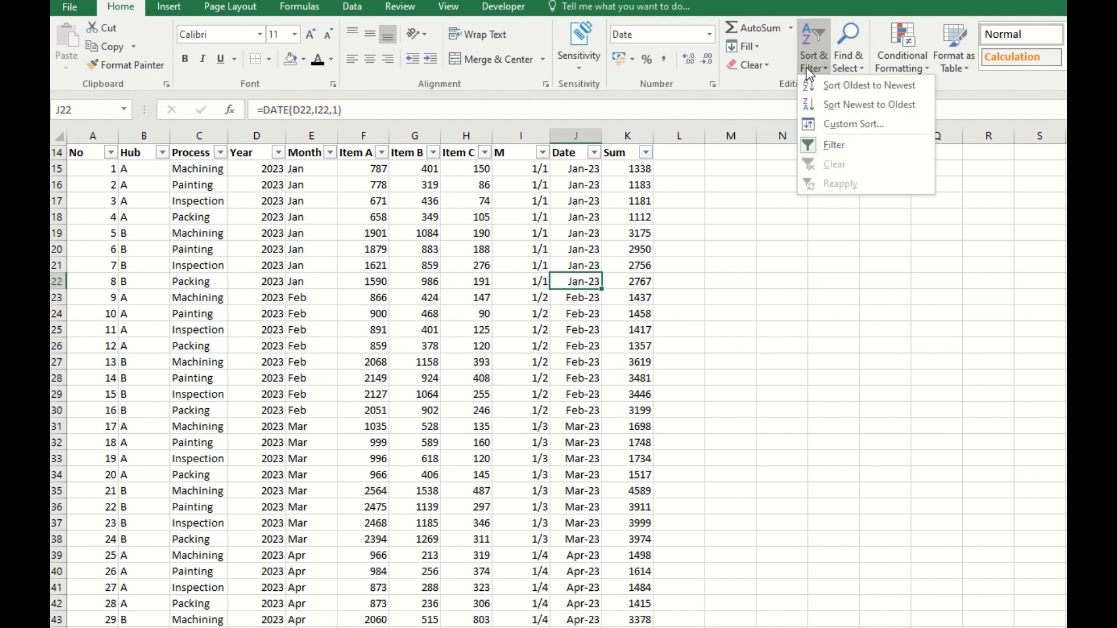
{"action": "left_click", "coordinate": [851, 125]}
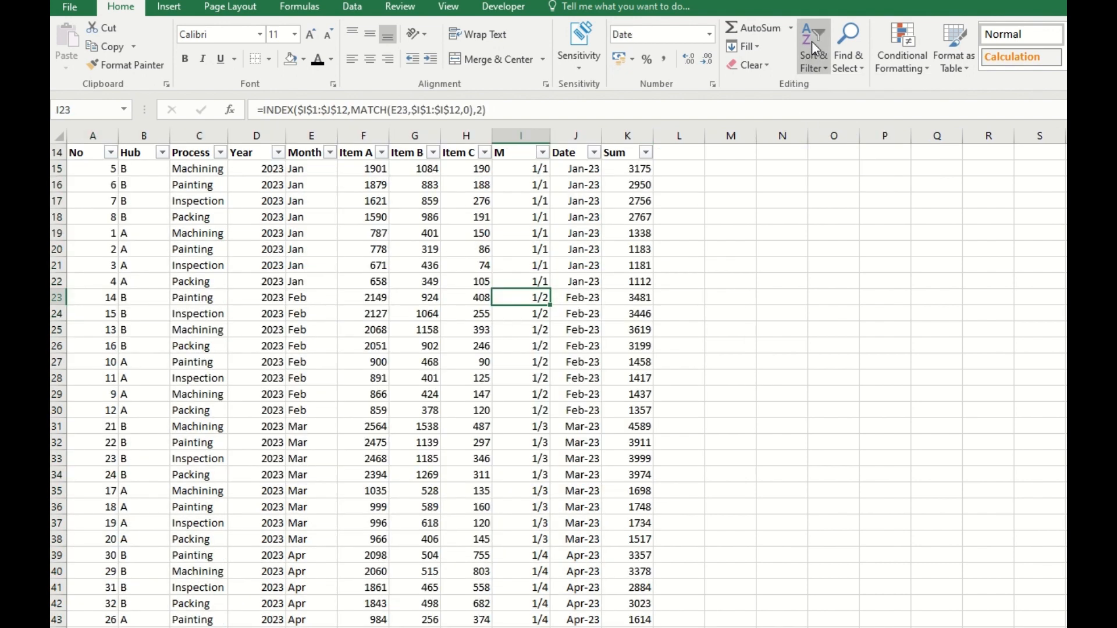
Step: Check which orientation options a custom sort offers for the filtered table, and cancel without sorting
{"action": "left_click", "coordinate": [813, 49]}
{"action": "left_click", "coordinate": [849, 125]}
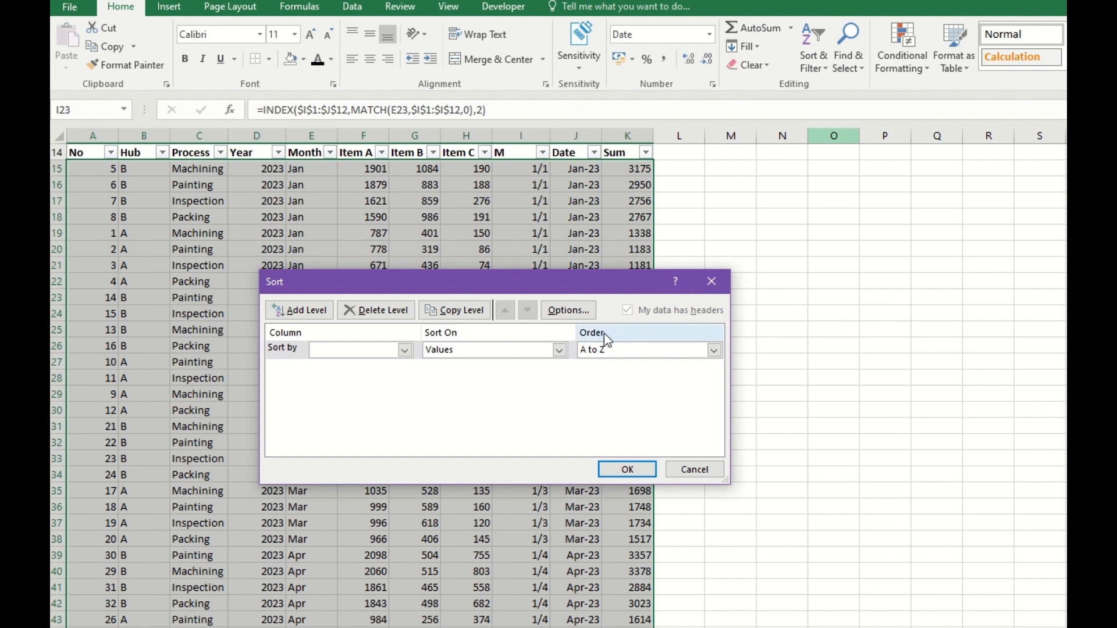
{"action": "left_click", "coordinate": [576, 313]}
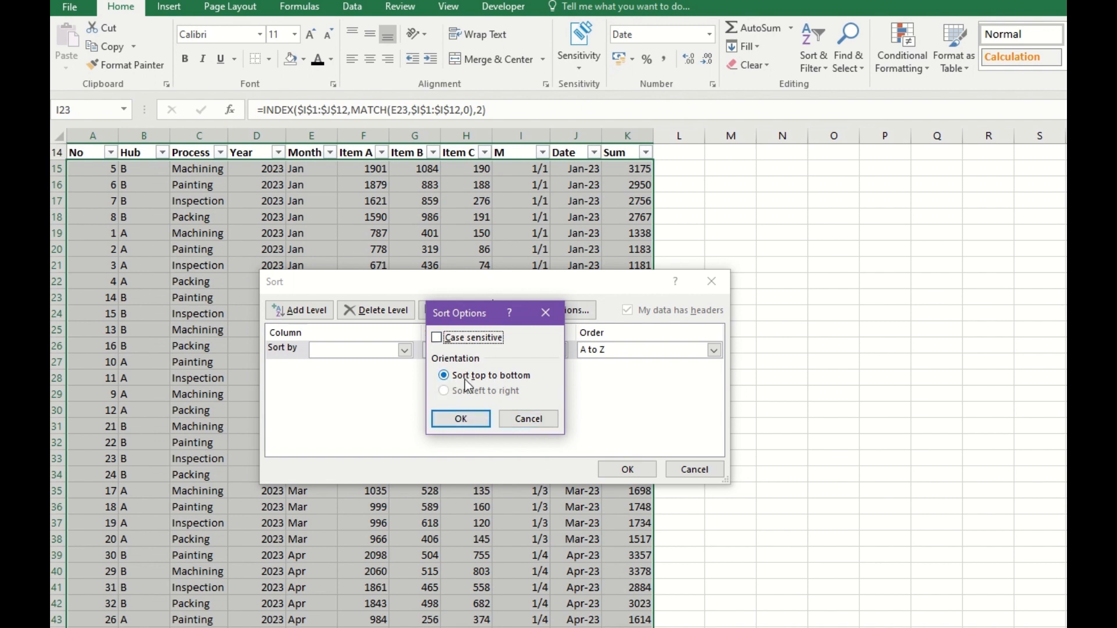
{"action": "left_click", "coordinate": [528, 420]}
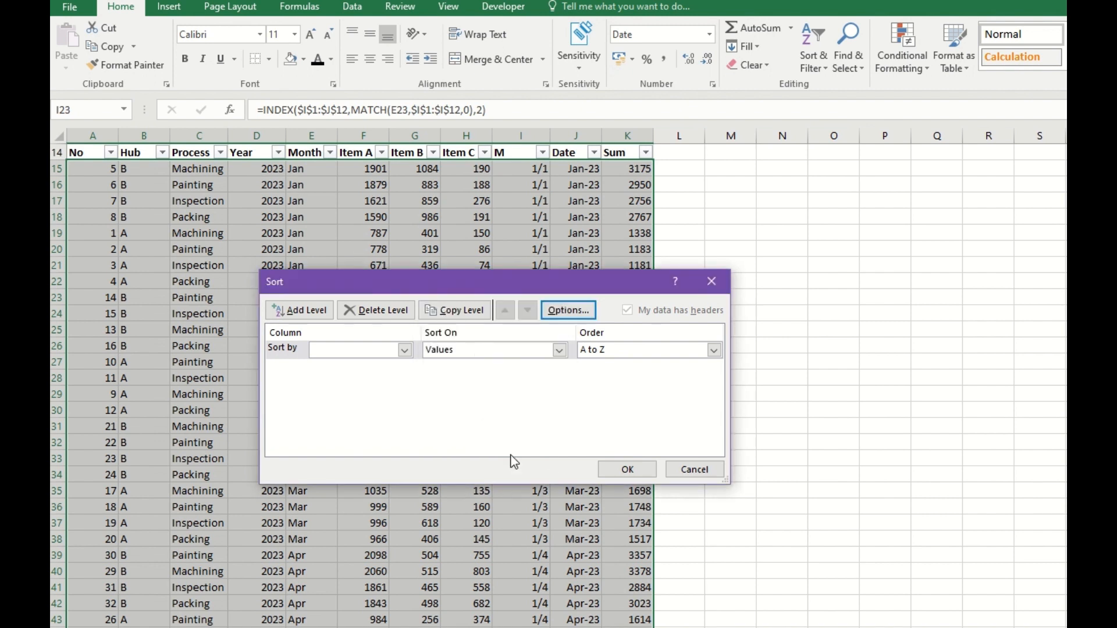
{"action": "left_click", "coordinate": [695, 469]}
Step: Select the whole table and remove its filter
{"action": "left_click", "coordinate": [251, 252]}
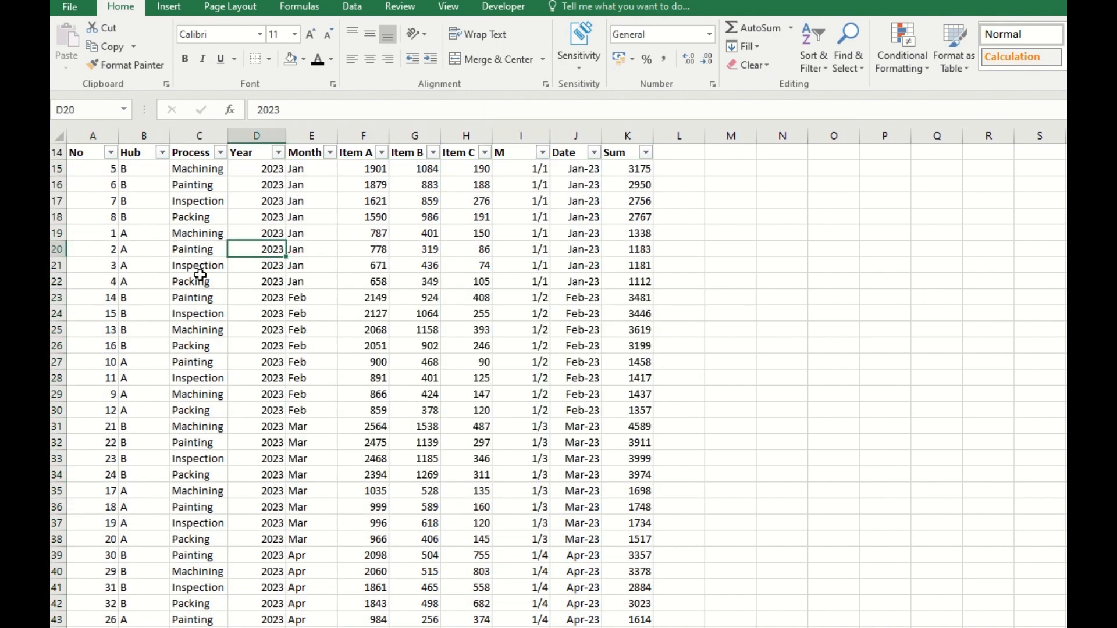
{"action": "key", "text": "ctrl+a"}
{"action": "left_click", "coordinate": [809, 41]}
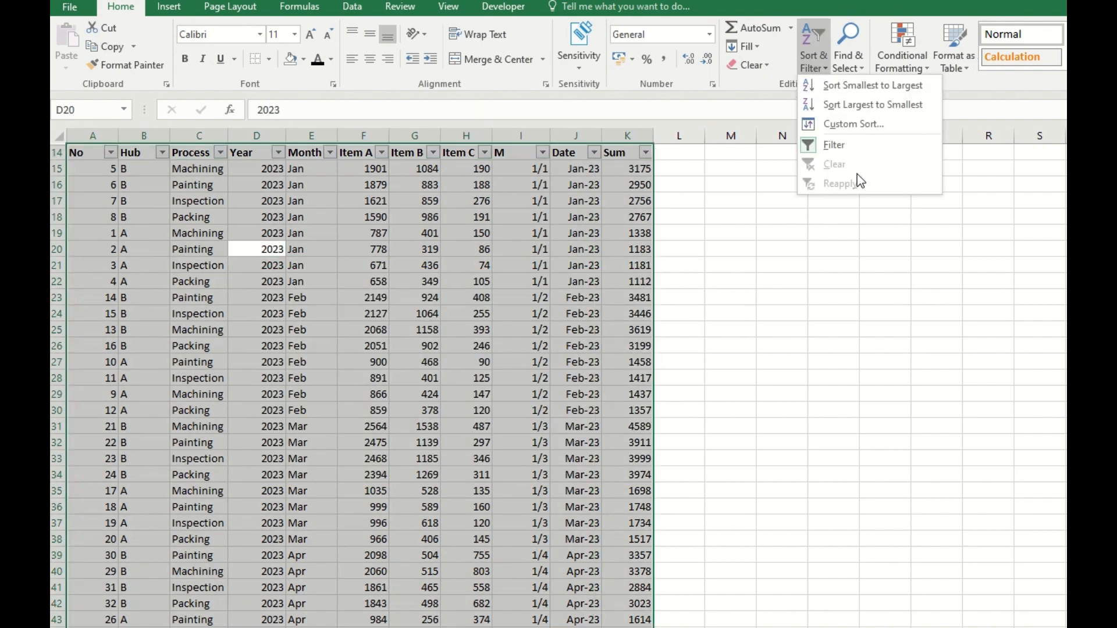
{"action": "left_click", "coordinate": [832, 146]}
Step: Set a custom sort's orientation to left to right, and add and delete an extra sort level
{"action": "left_click", "coordinate": [816, 50]}
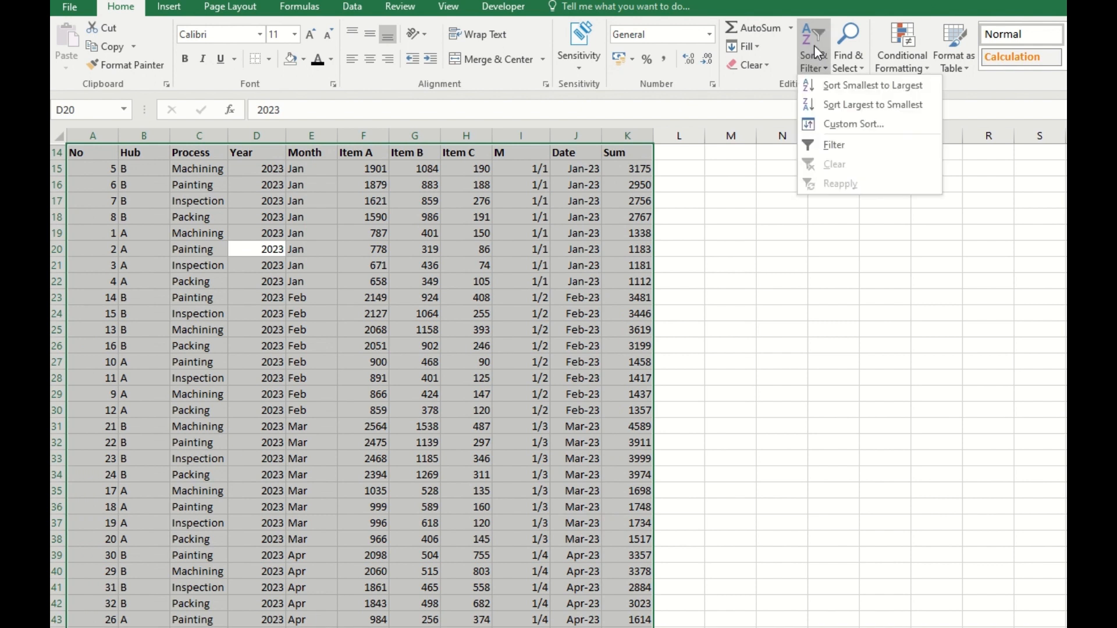
{"action": "left_click", "coordinate": [861, 124]}
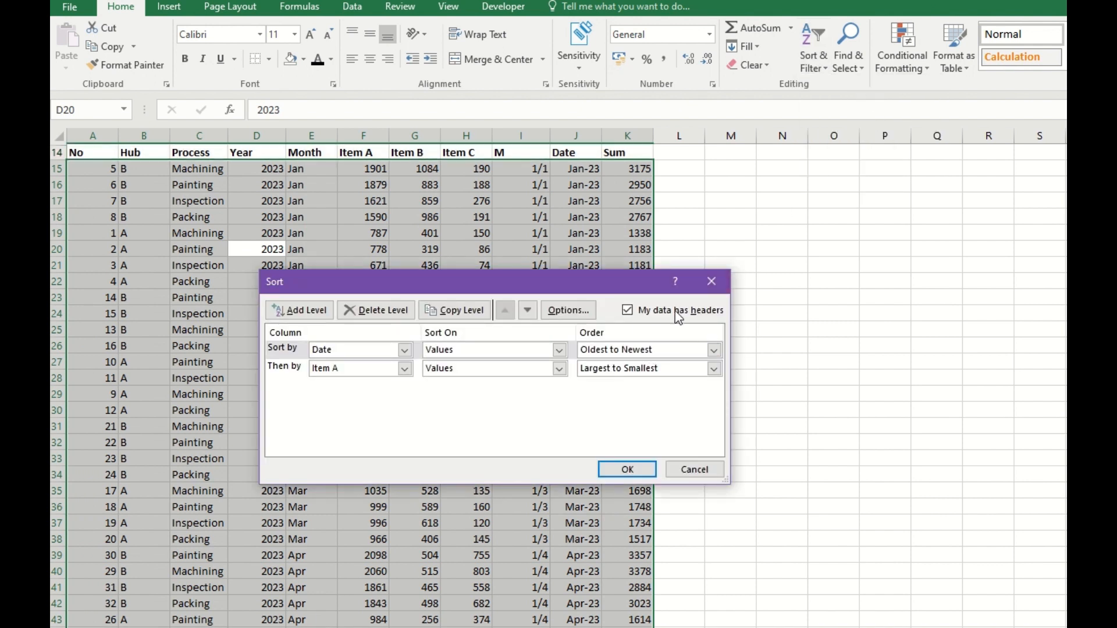
{"action": "left_click", "coordinate": [569, 310]}
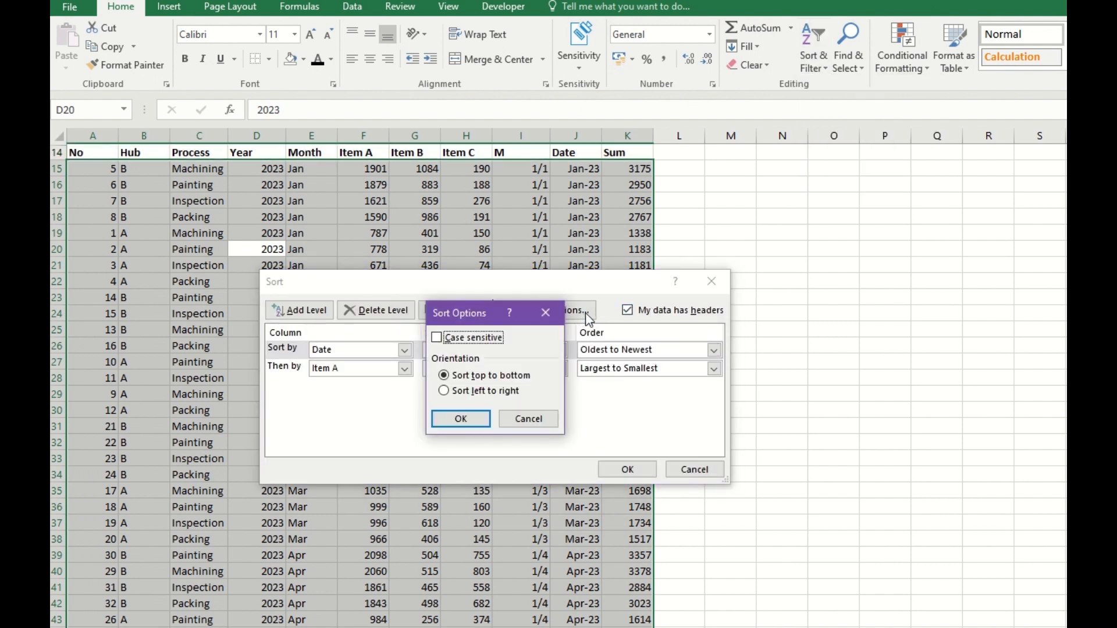
{"action": "left_click", "coordinate": [453, 399]}
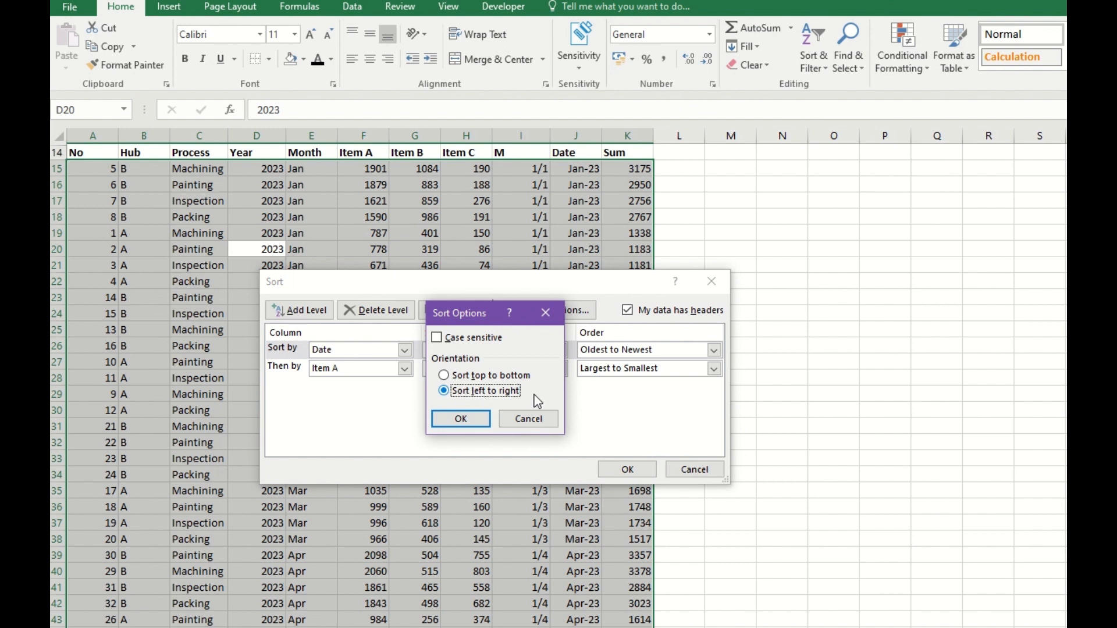
{"action": "left_click", "coordinate": [466, 420]}
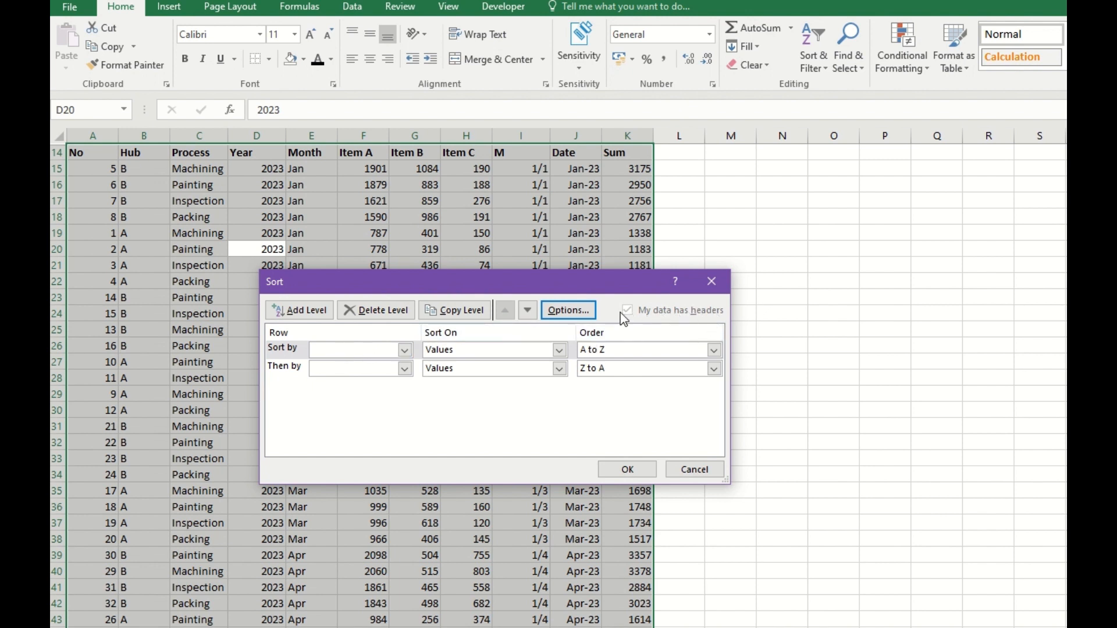
{"action": "left_click", "coordinate": [308, 312]}
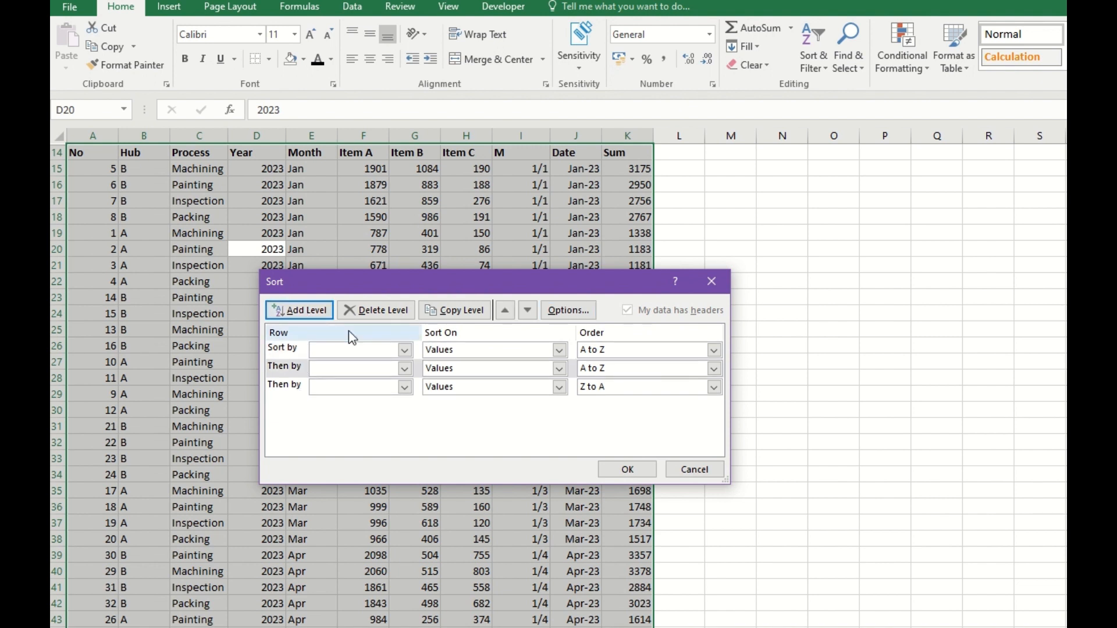
{"action": "left_click", "coordinate": [374, 312]}
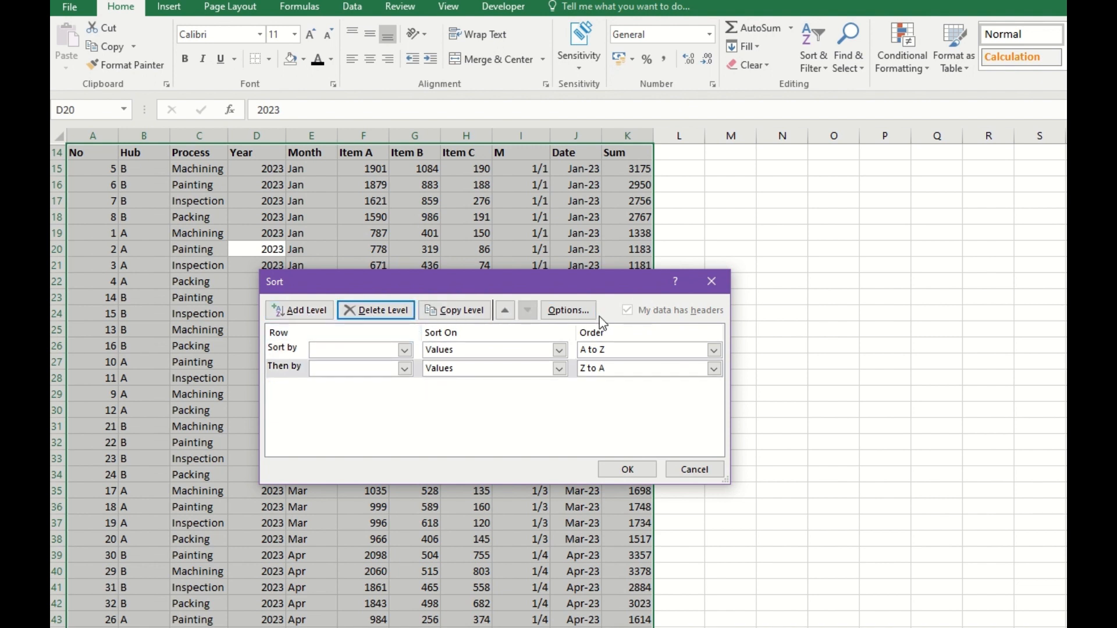
Step: Set the sort orientation back to top to bottom and cancel the custom sort
{"action": "left_click", "coordinate": [572, 311]}
{"action": "left_click", "coordinate": [465, 393]}
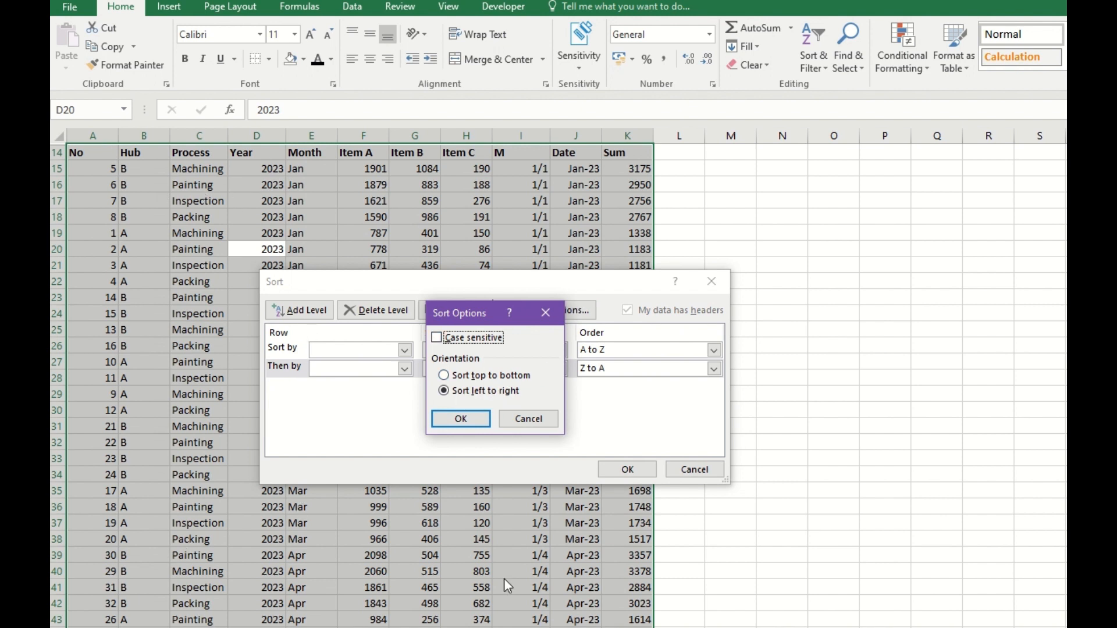
{"action": "left_click", "coordinate": [471, 376]}
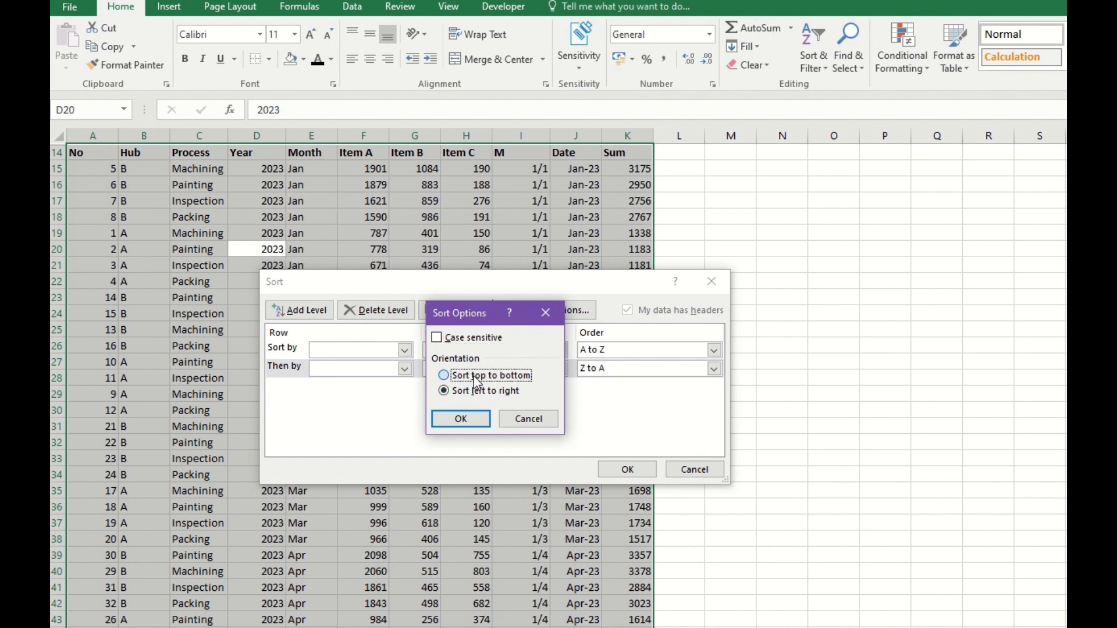
{"action": "left_click", "coordinate": [461, 419]}
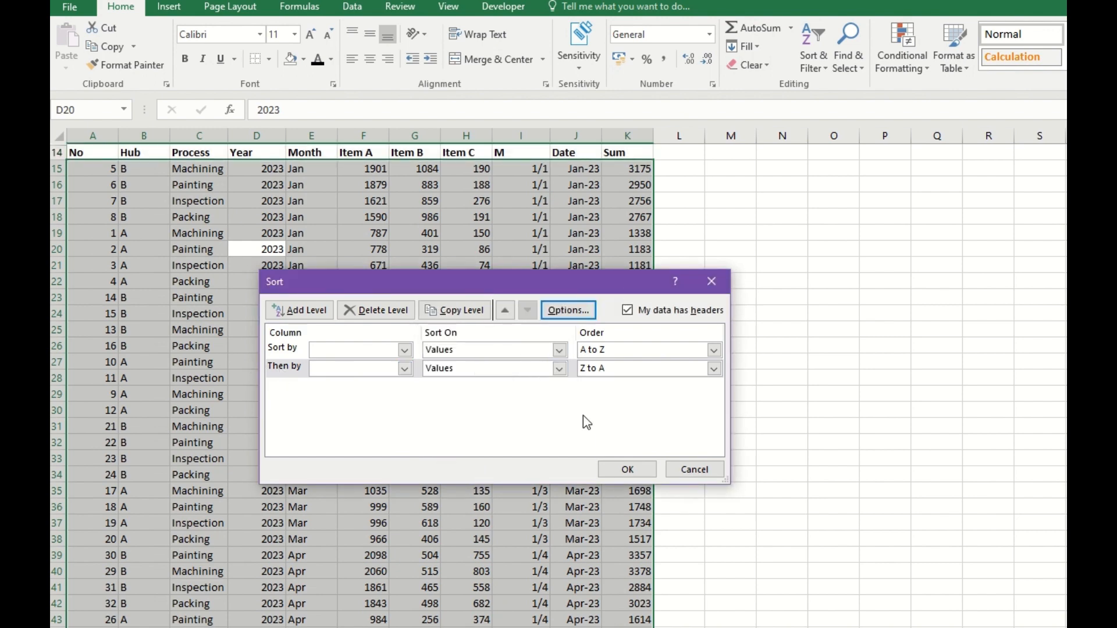
{"action": "left_click", "coordinate": [695, 470]}
Step: Select the whole table and apply the filter to its header row
{"action": "left_click", "coordinate": [178, 285]}
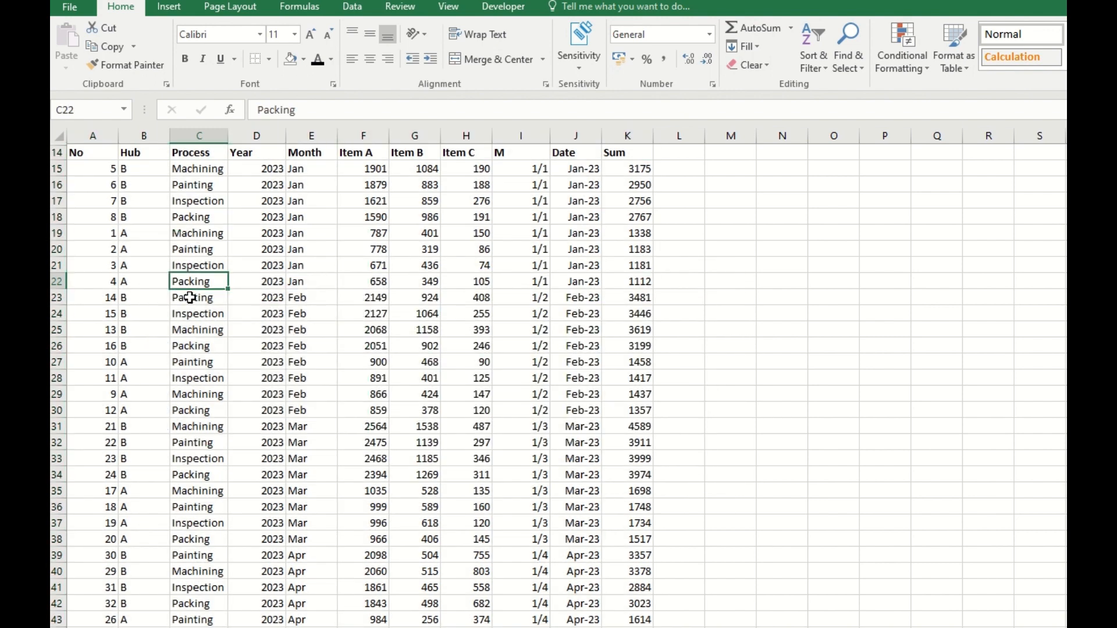
{"action": "key", "text": "ctrl+a"}
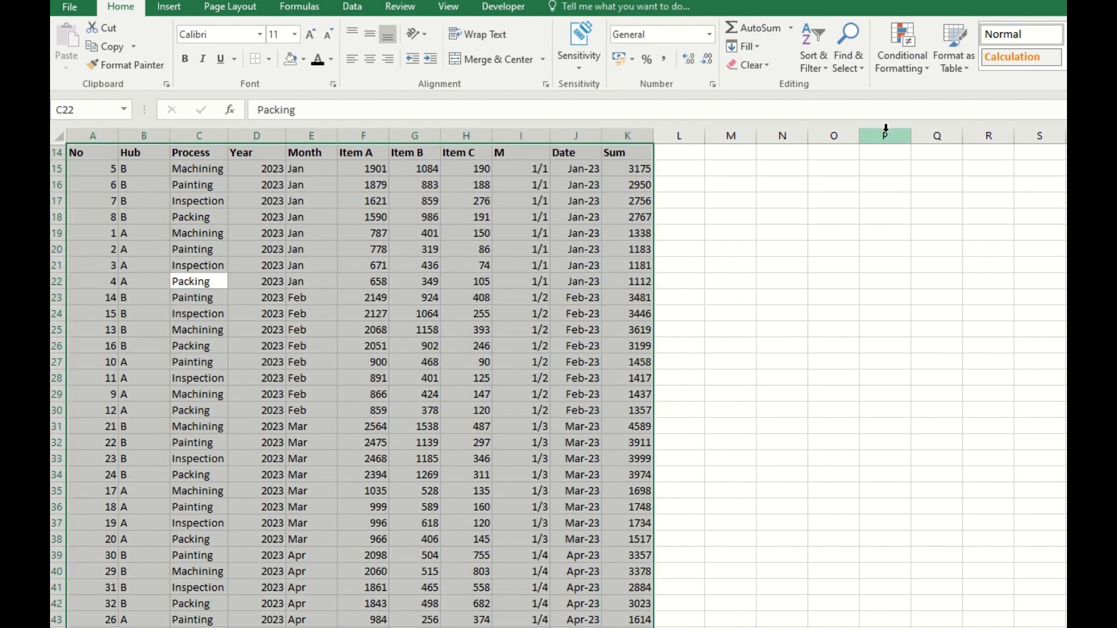
{"action": "left_click", "coordinate": [821, 47]}
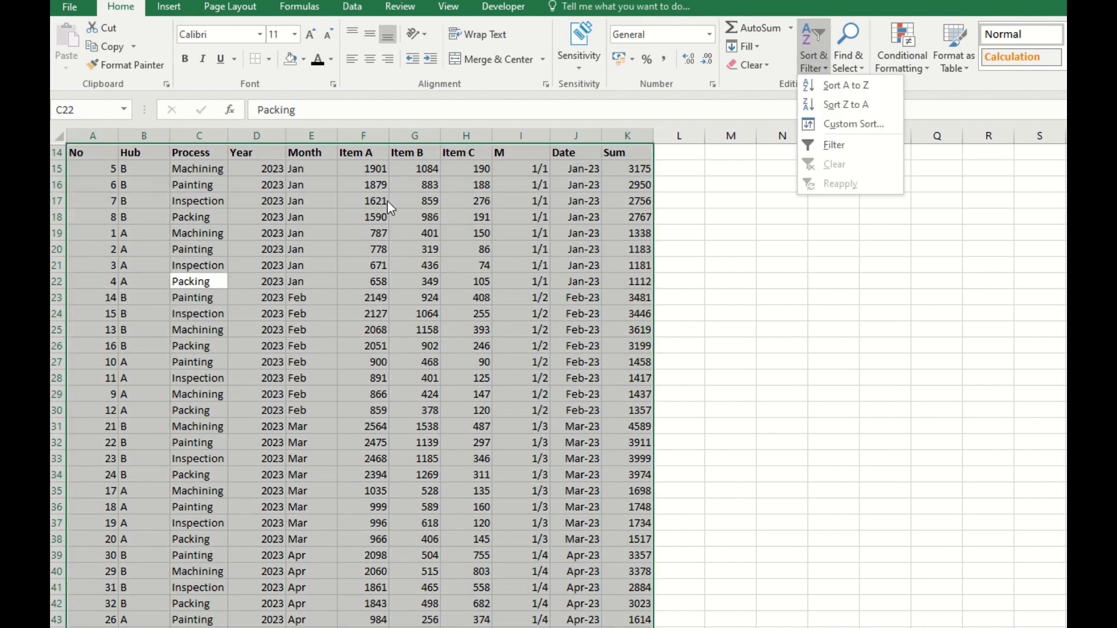
{"action": "left_click", "coordinate": [839, 147]}
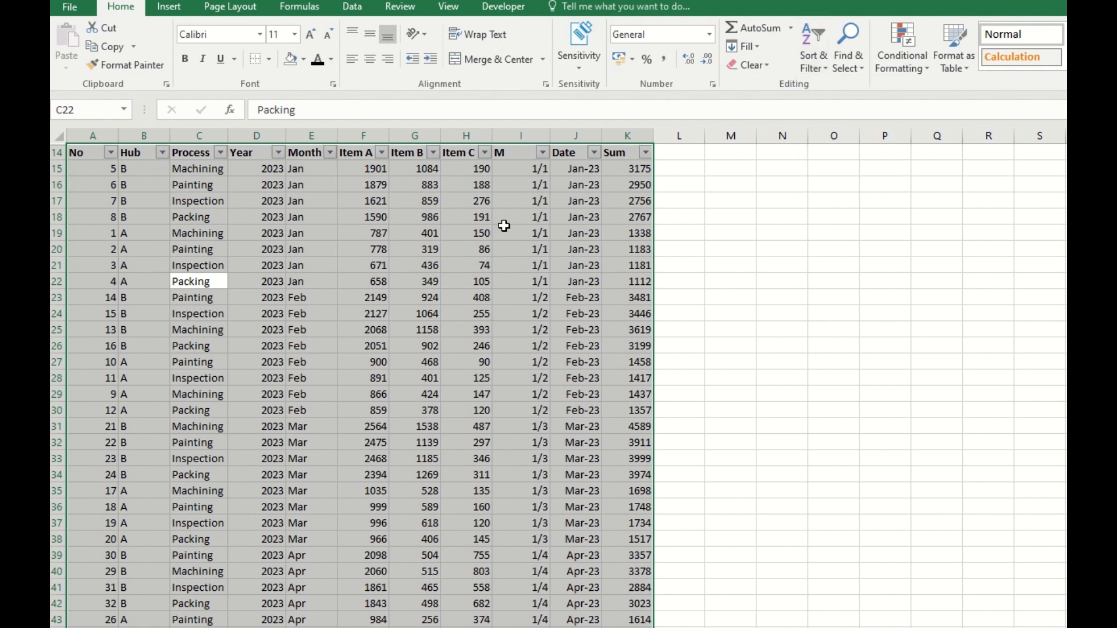
{"action": "left_click", "coordinate": [807, 74]}
{"action": "left_click", "coordinate": [859, 128]}
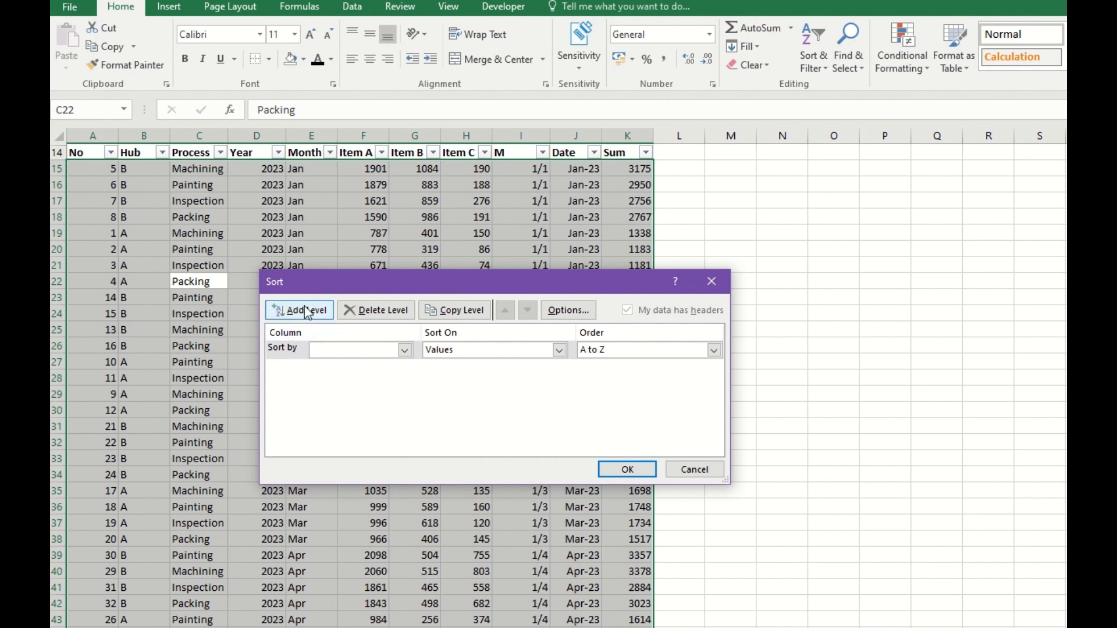
{"action": "left_click", "coordinate": [301, 311]}
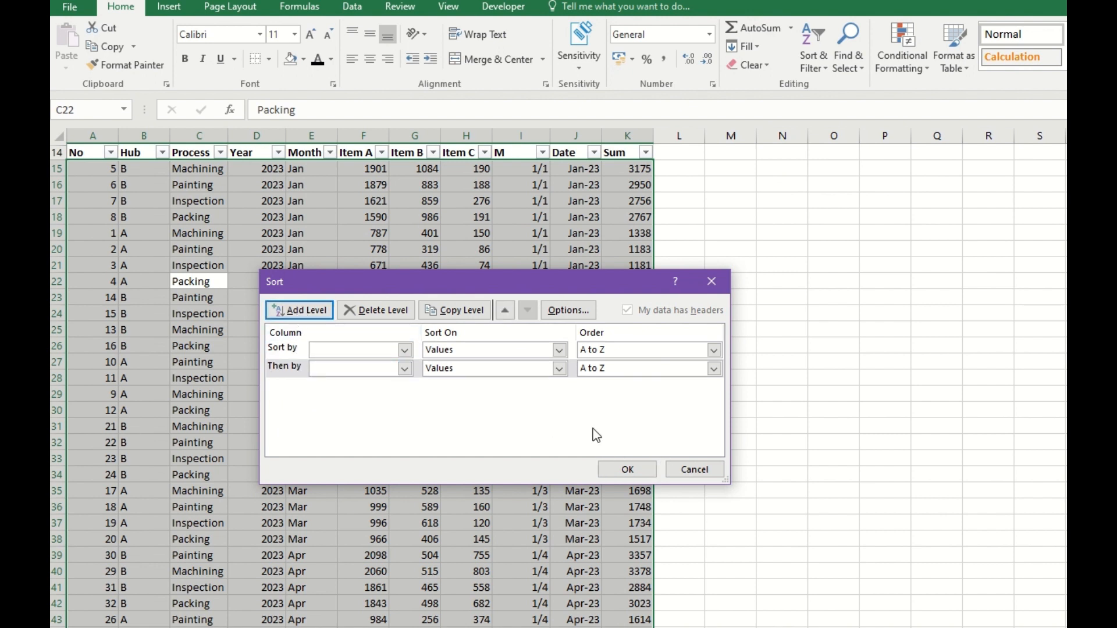
{"action": "left_click", "coordinate": [694, 470]}
{"action": "left_click", "coordinate": [355, 329]}
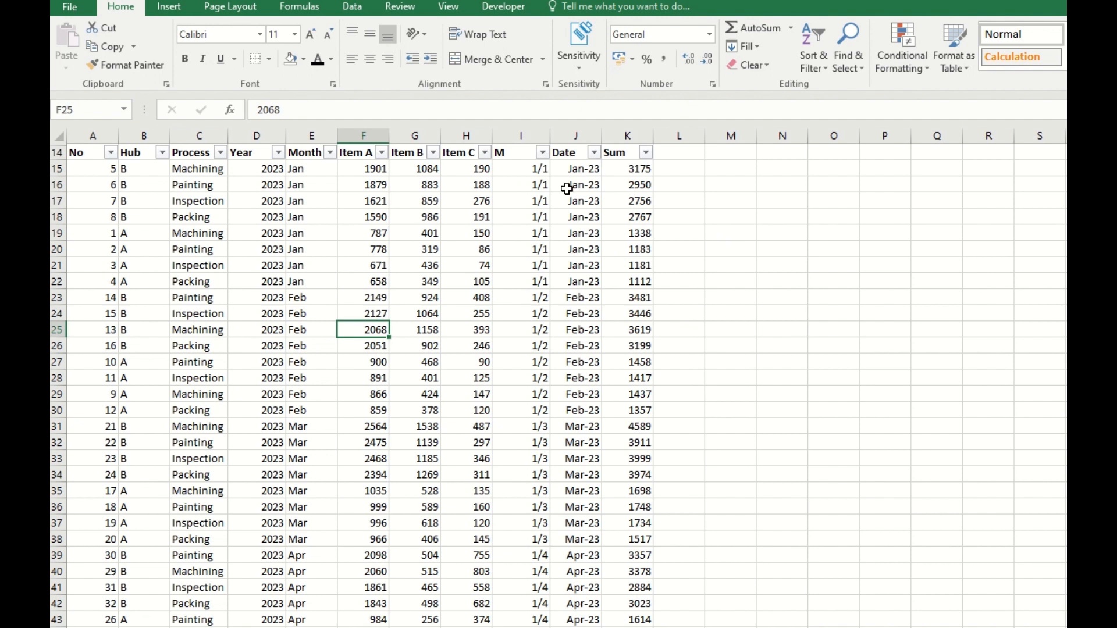
Step: Filter the Date column to show only January 2023
{"action": "left_click", "coordinate": [593, 152]}
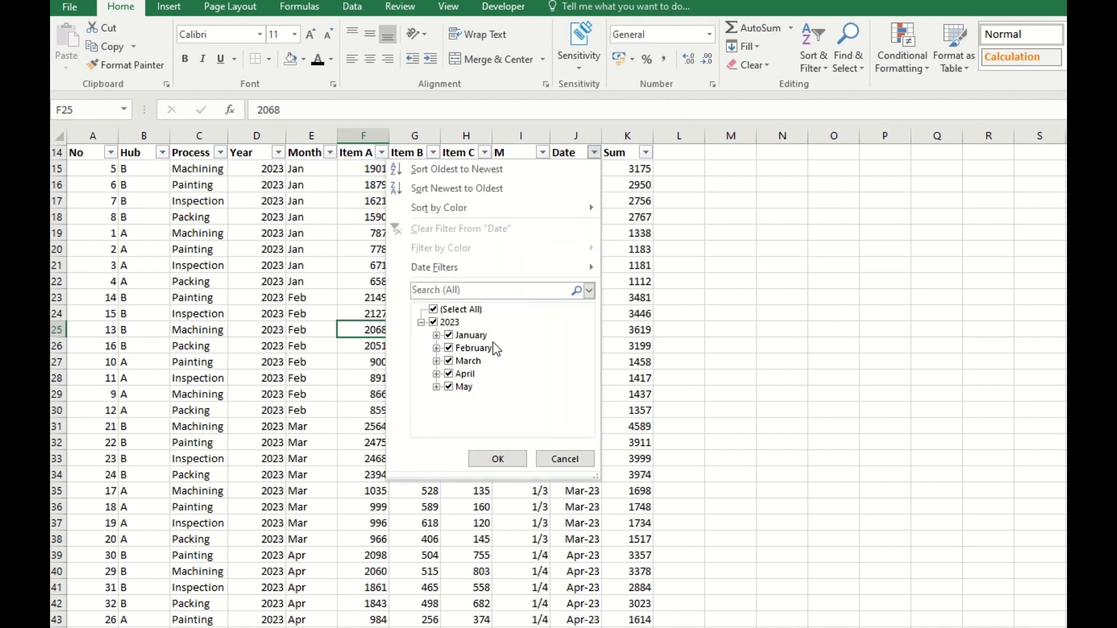
{"action": "left_click", "coordinate": [433, 309]}
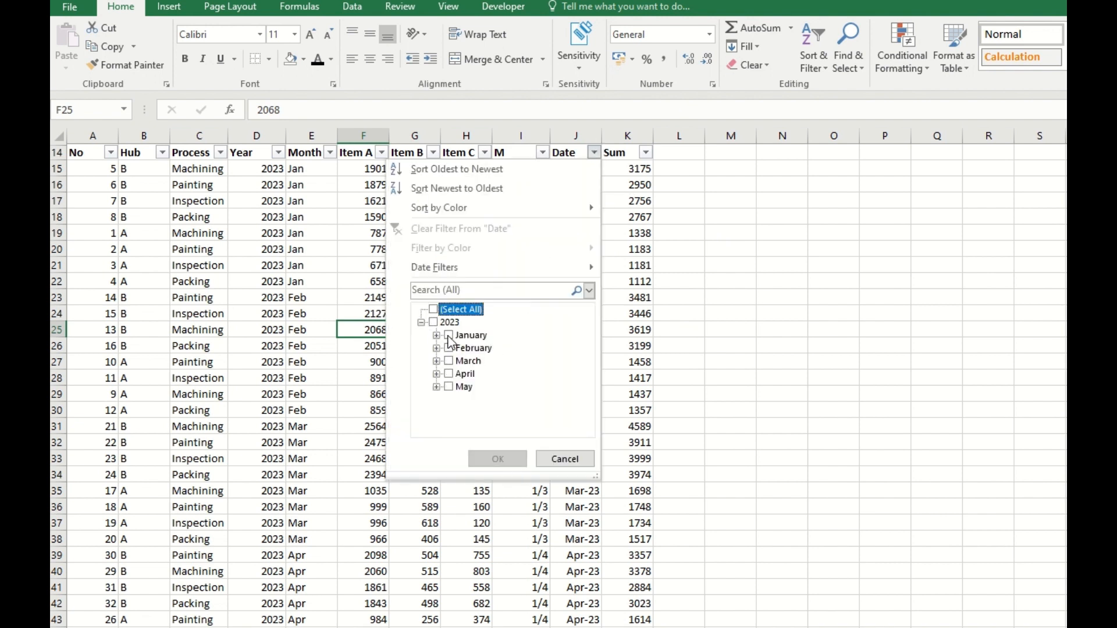
{"action": "left_click", "coordinate": [449, 336]}
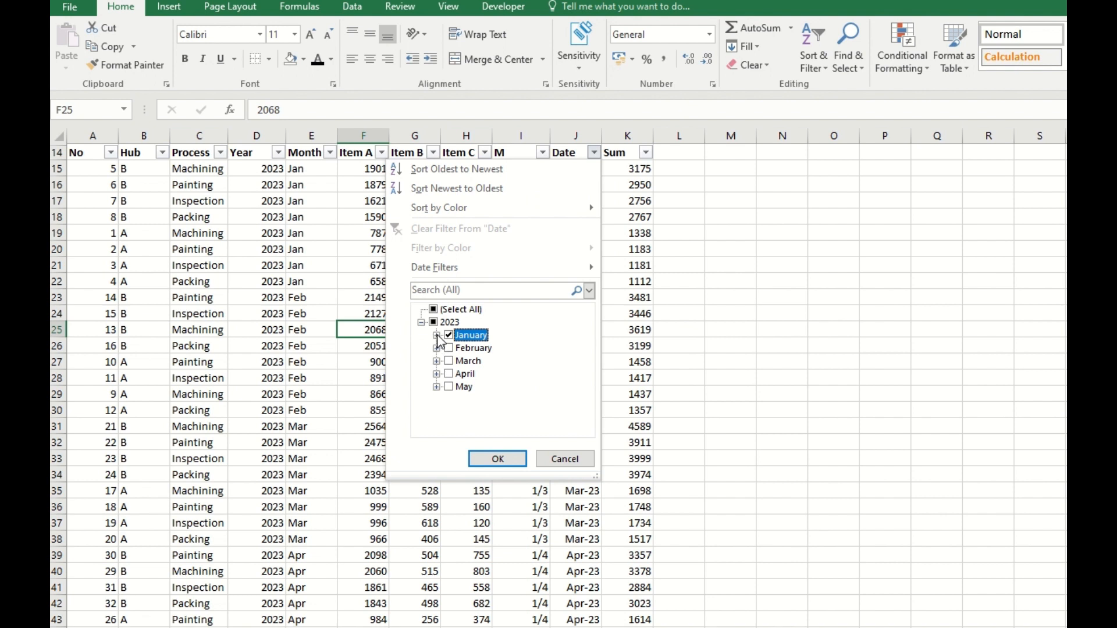
{"action": "left_click", "coordinate": [437, 336]}
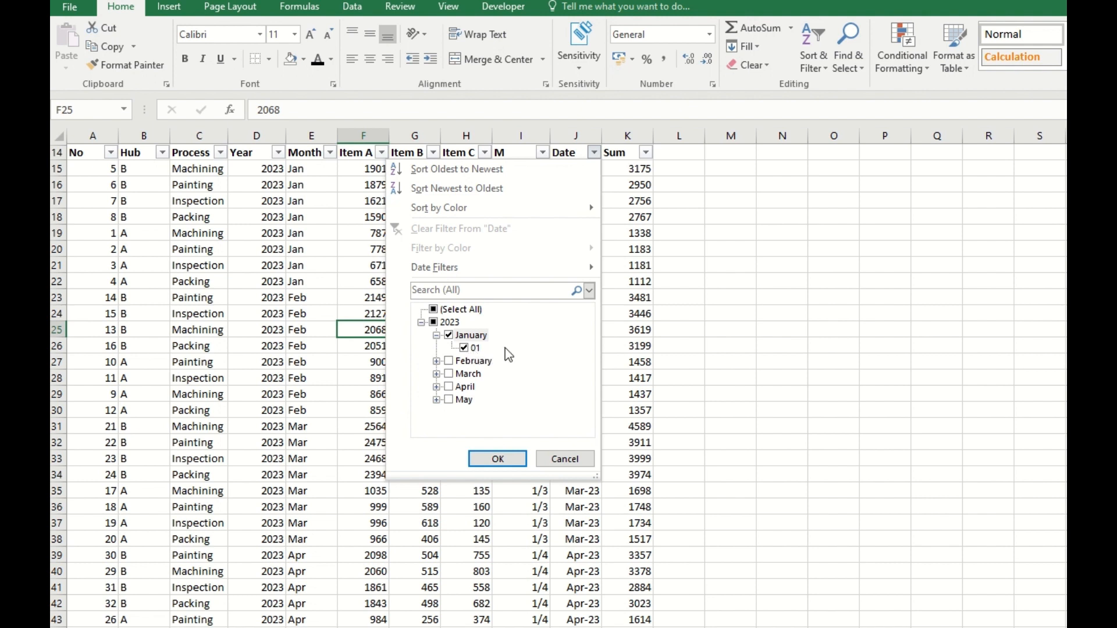
{"action": "left_click", "coordinate": [465, 348]}
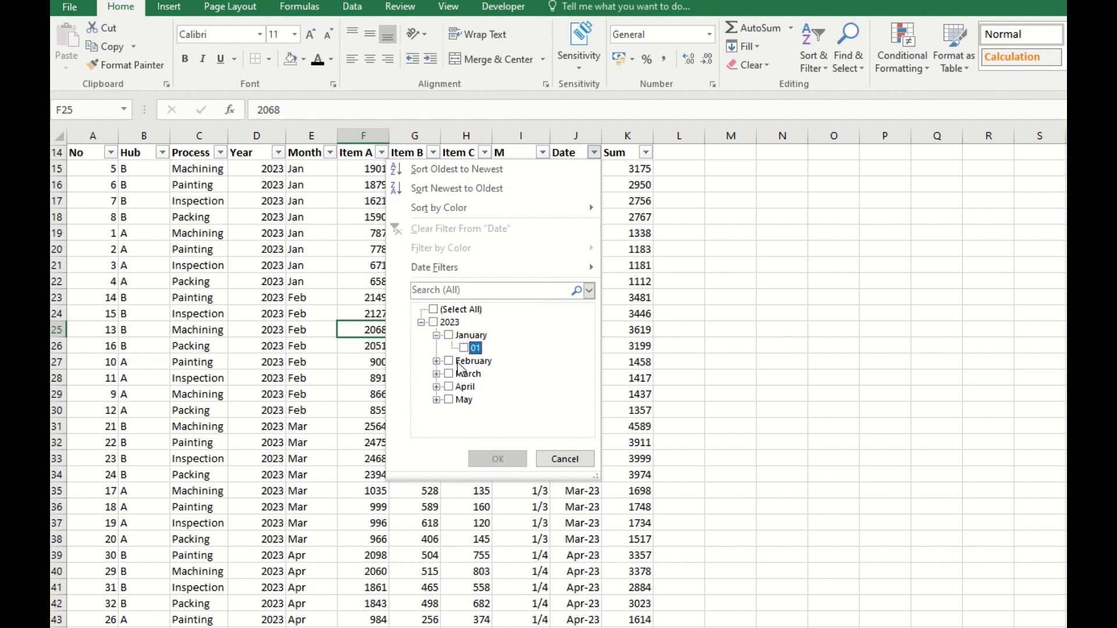
{"action": "left_click", "coordinate": [451, 337]}
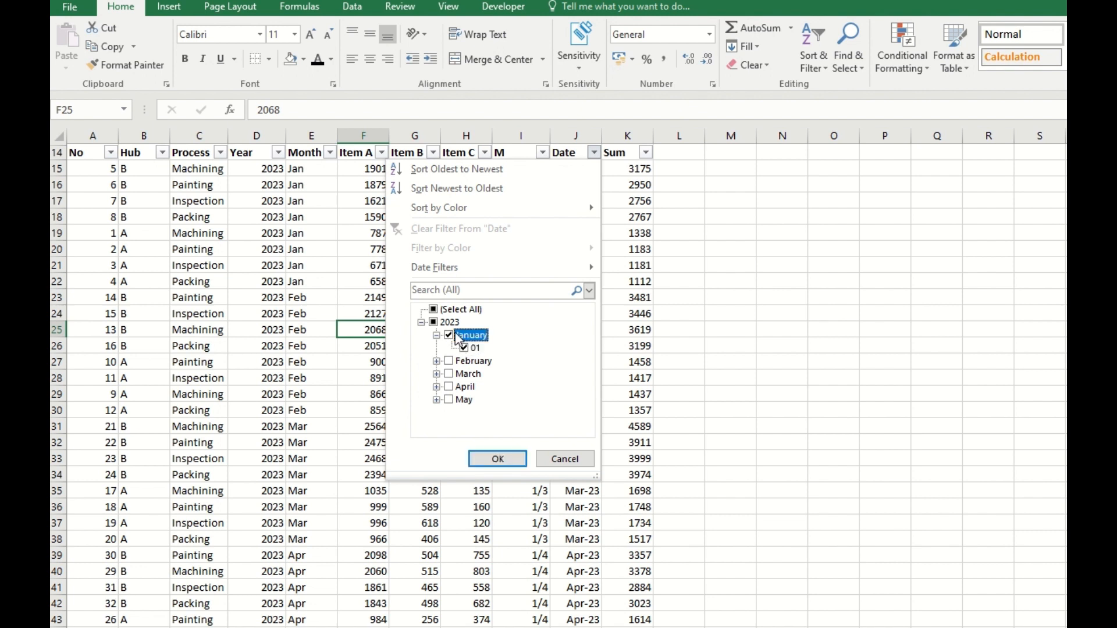
{"action": "left_click", "coordinate": [507, 460]}
{"action": "left_click", "coordinate": [462, 279]}
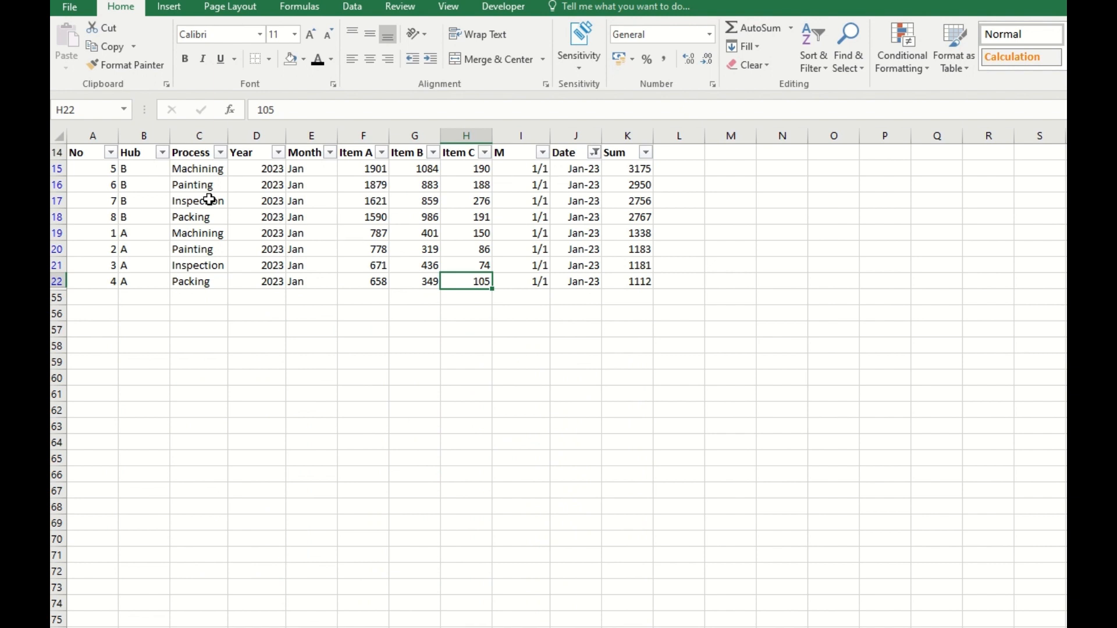
Step: Filter the Process column to show only Packing
{"action": "left_click", "coordinate": [223, 155]}
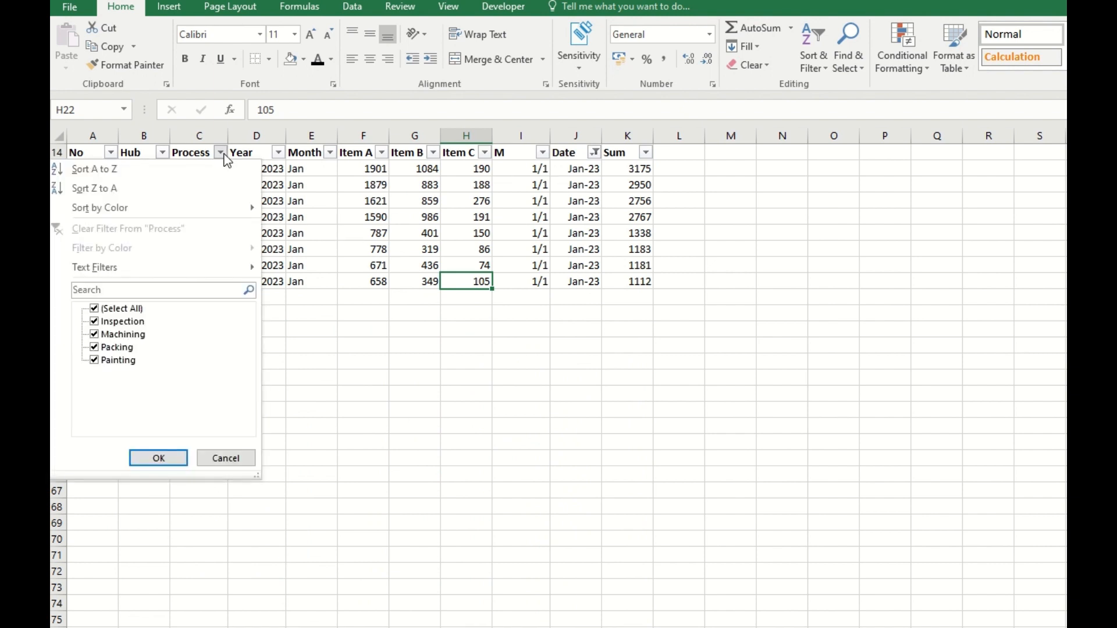
{"action": "left_click", "coordinate": [116, 313]}
{"action": "left_click", "coordinate": [105, 348]}
{"action": "left_click", "coordinate": [158, 460]}
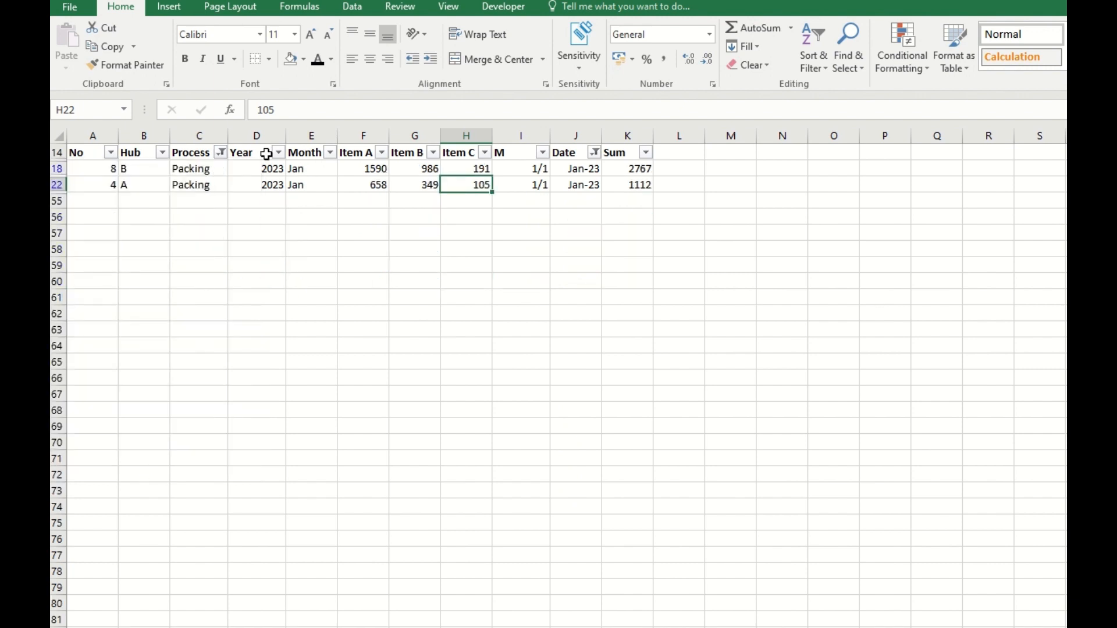
{"action": "left_click", "coordinate": [814, 59]}
{"action": "left_click", "coordinate": [835, 125]}
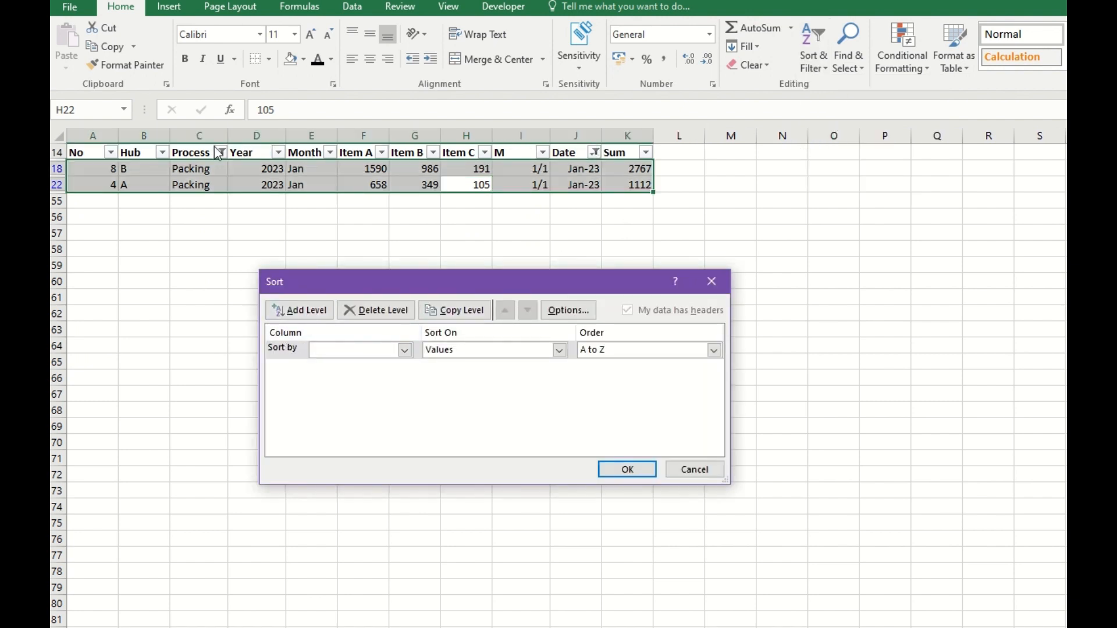
{"action": "left_click", "coordinate": [710, 475]}
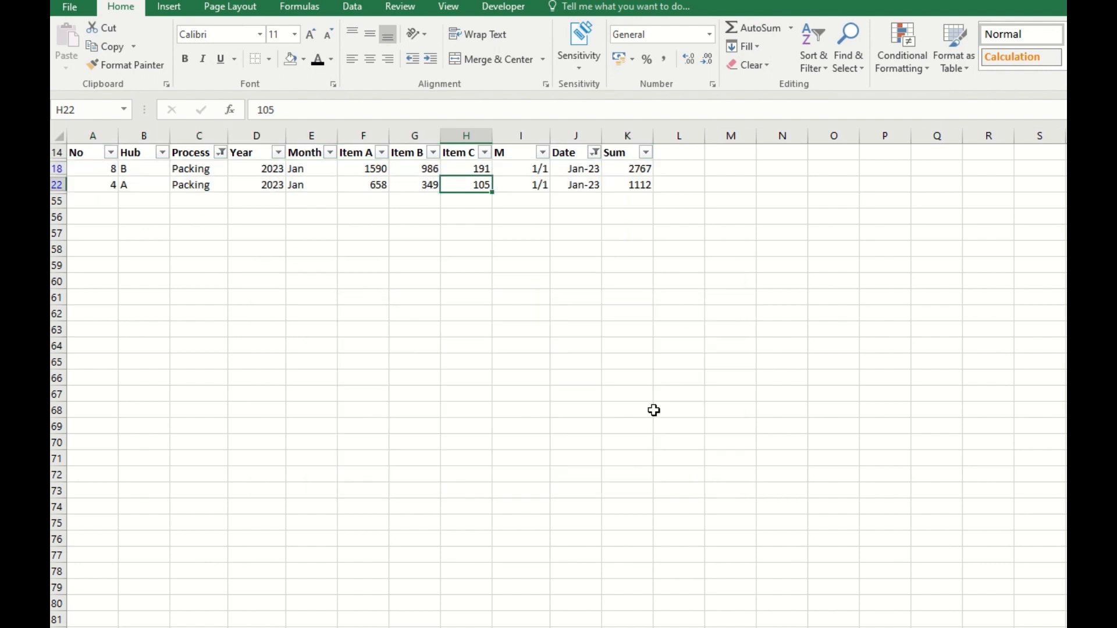
Step: Clear all active filter criteria from the table while keeping its header filters
{"action": "left_click", "coordinate": [576, 184]}
{"action": "left_click", "coordinate": [819, 58]}
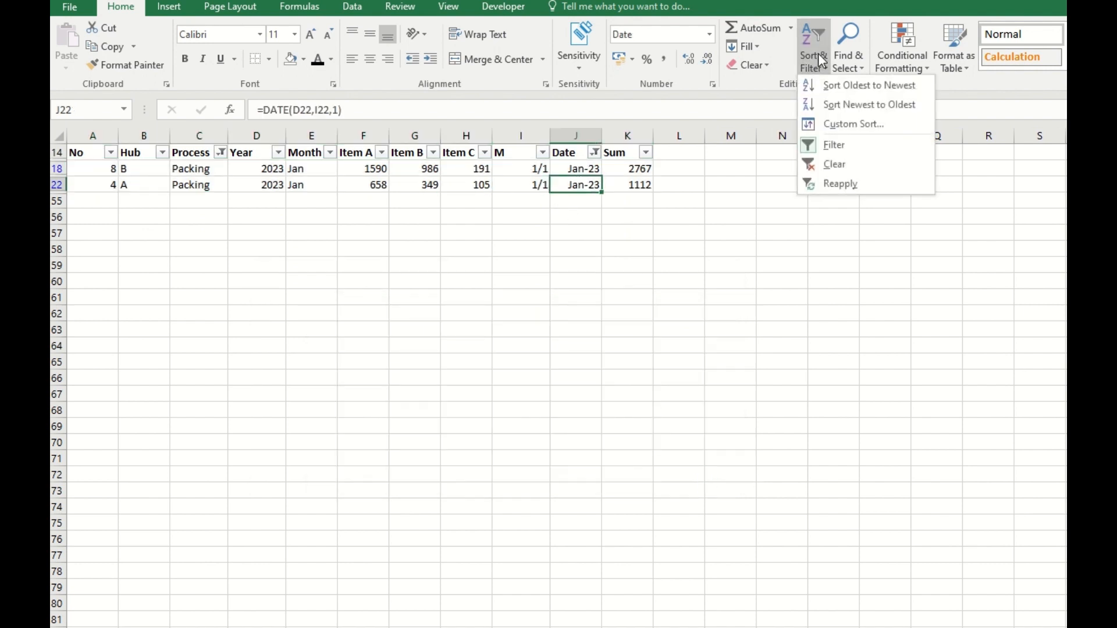
{"action": "left_click", "coordinate": [832, 165]}
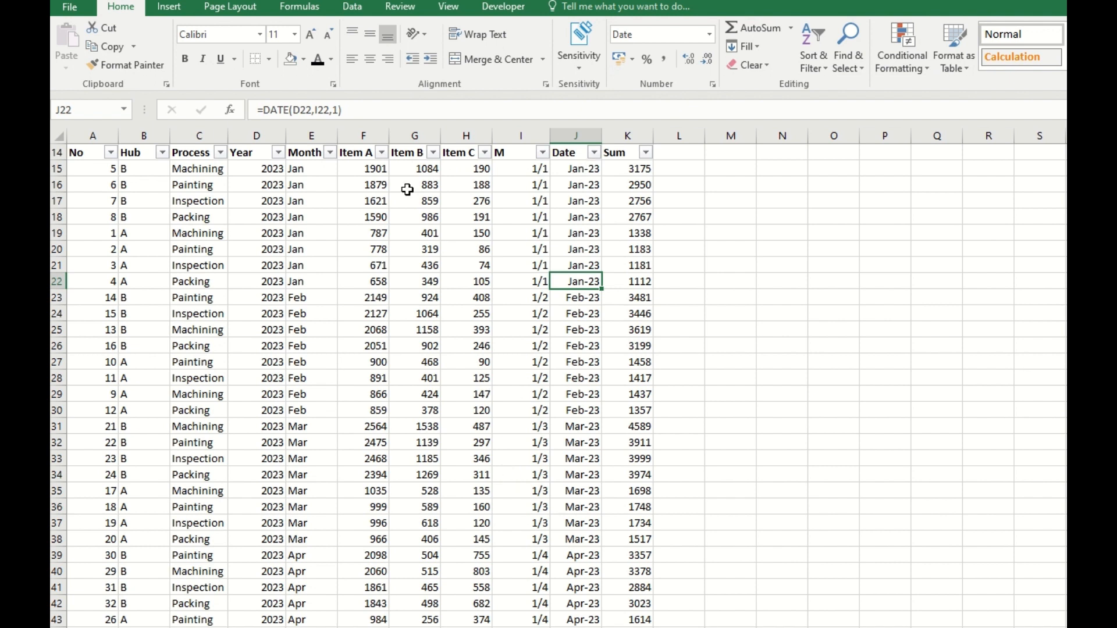
Step: Sort the table by the No column from smallest to largest
{"action": "left_click", "coordinate": [110, 153]}
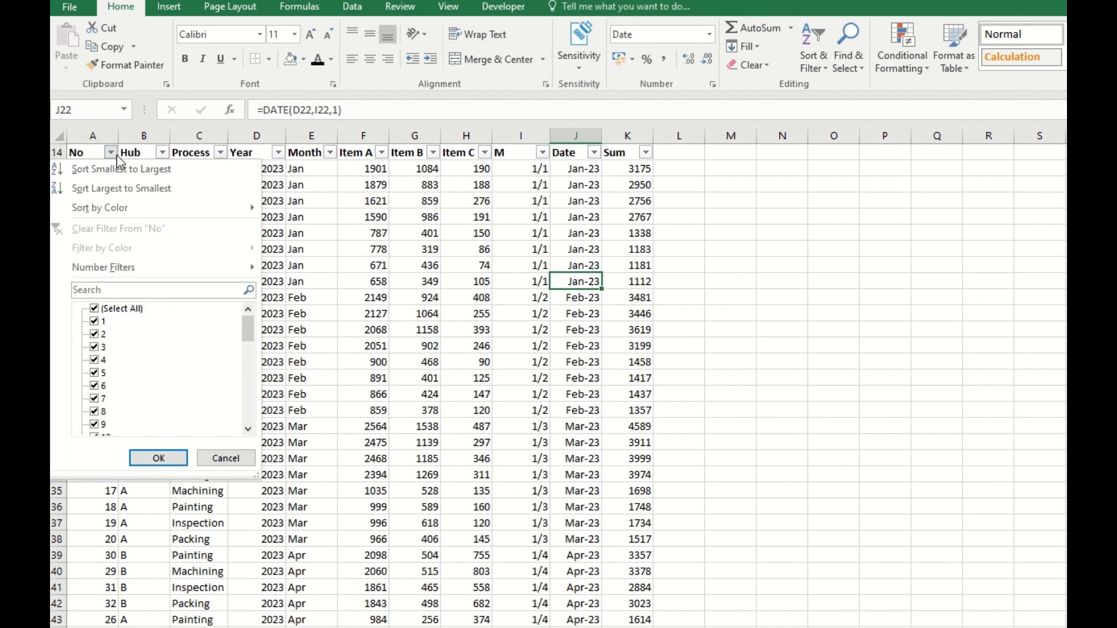
{"action": "left_click", "coordinate": [111, 153]}
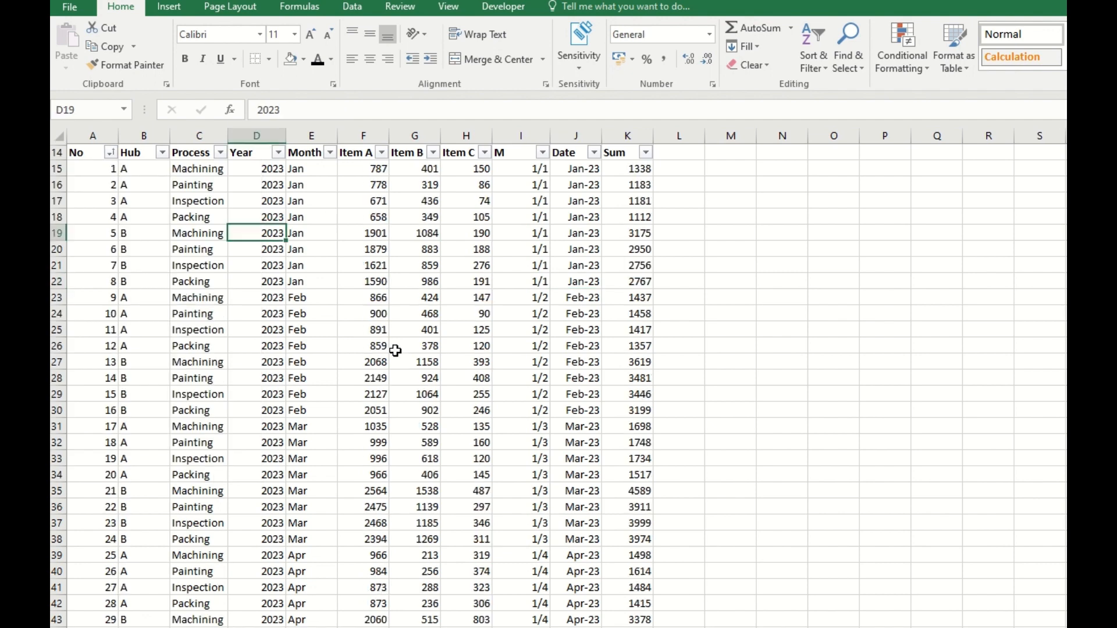
{"action": "left_click", "coordinate": [415, 346]}
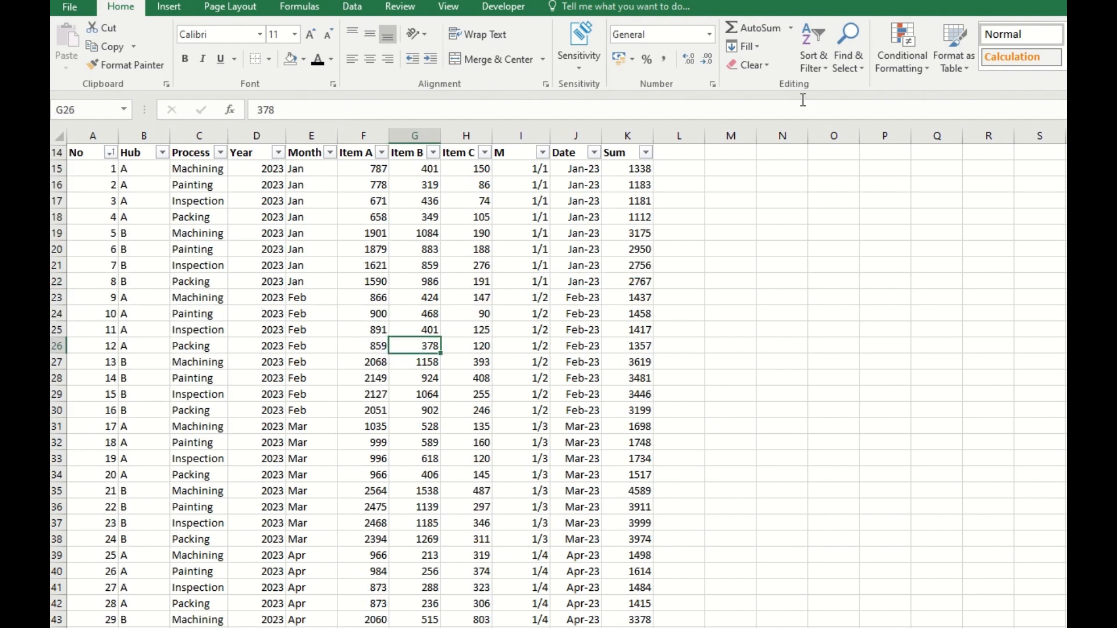
Step: Apply a custom sort on the No column's values, ordered smallest to largest
{"action": "left_click", "coordinate": [804, 46]}
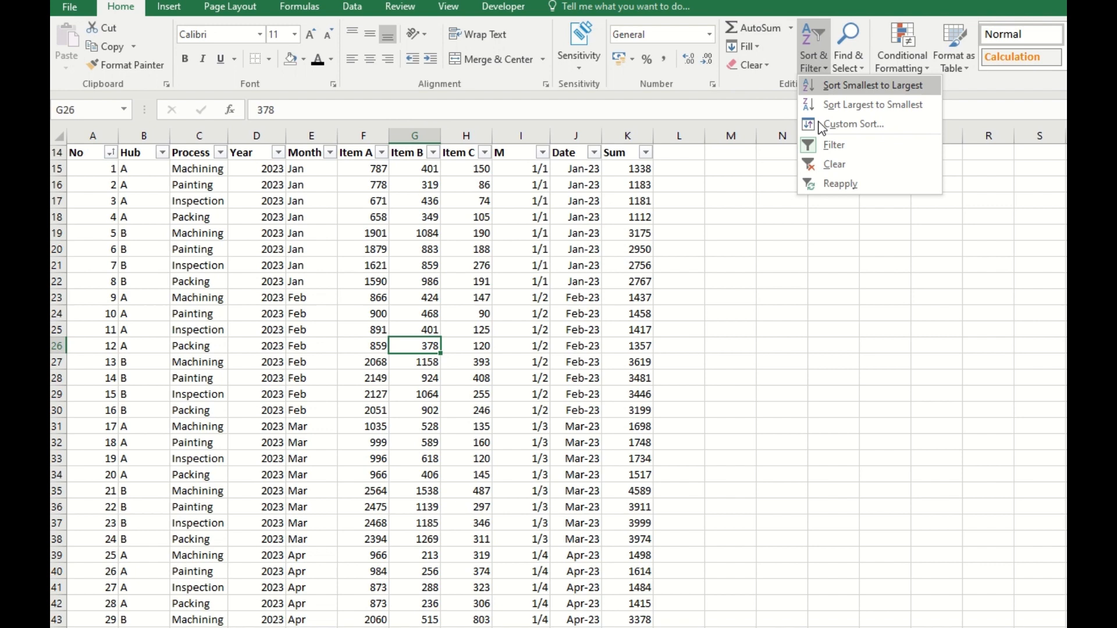
{"action": "left_click", "coordinate": [855, 132]}
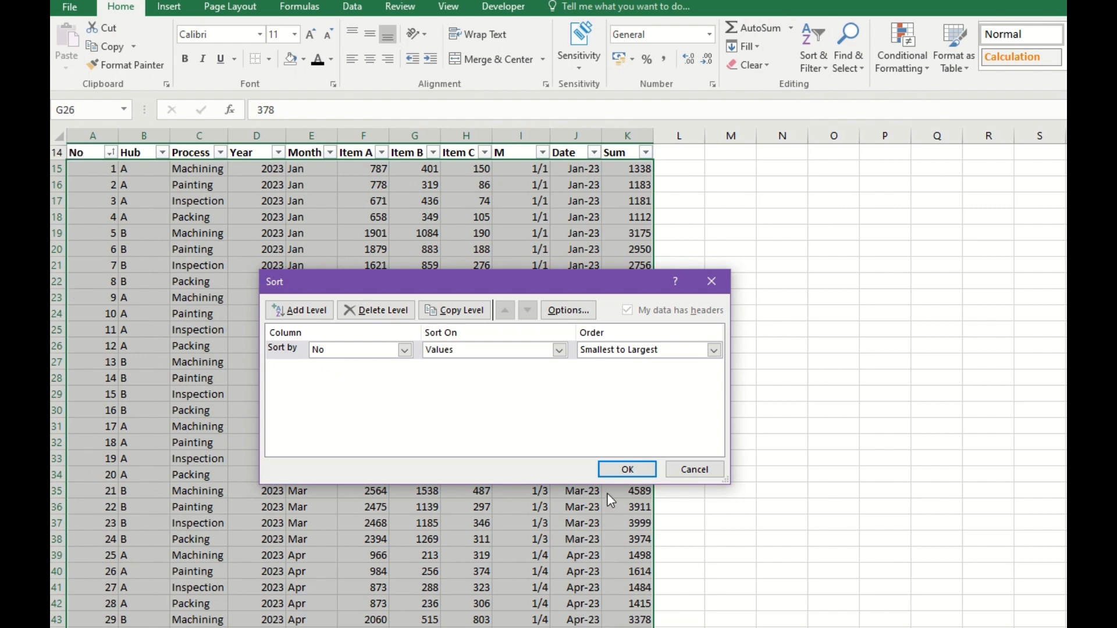
{"action": "left_click", "coordinate": [627, 470]}
Step: In a custom sort, set the first level to the Sum column's values, smallest to largest
{"action": "left_click", "coordinate": [210, 232]}
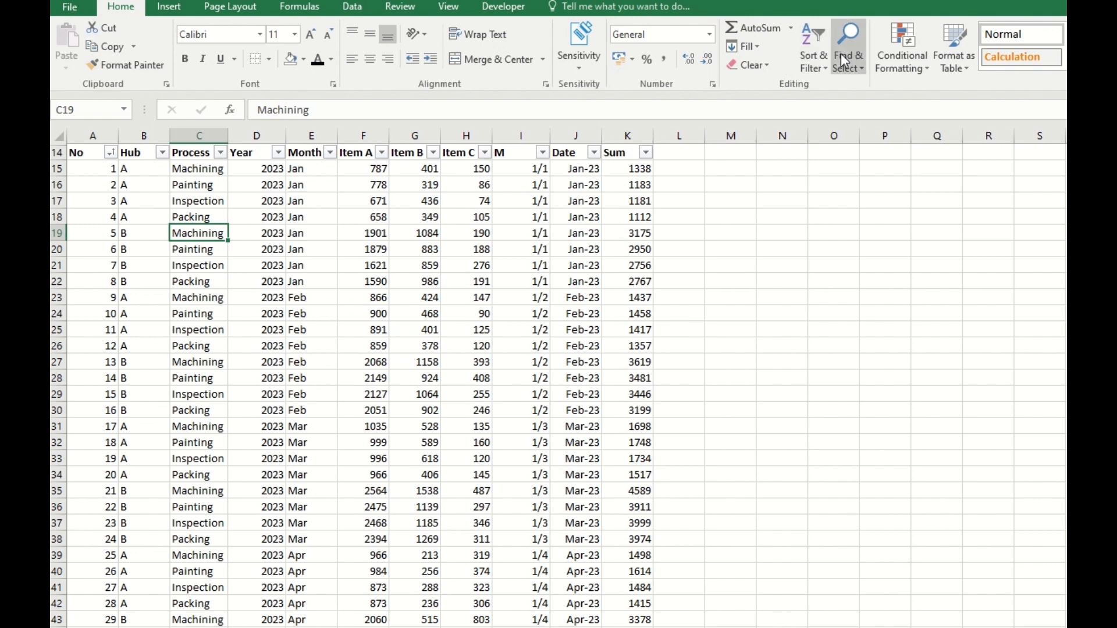
{"action": "left_click", "coordinate": [818, 43]}
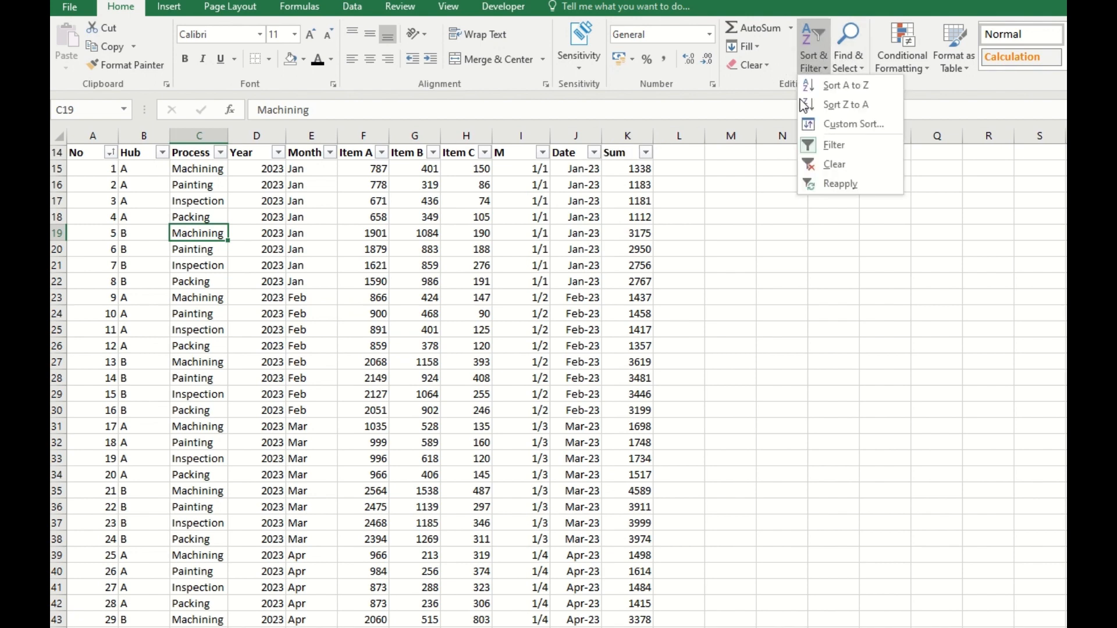
{"action": "left_click", "coordinate": [851, 125]}
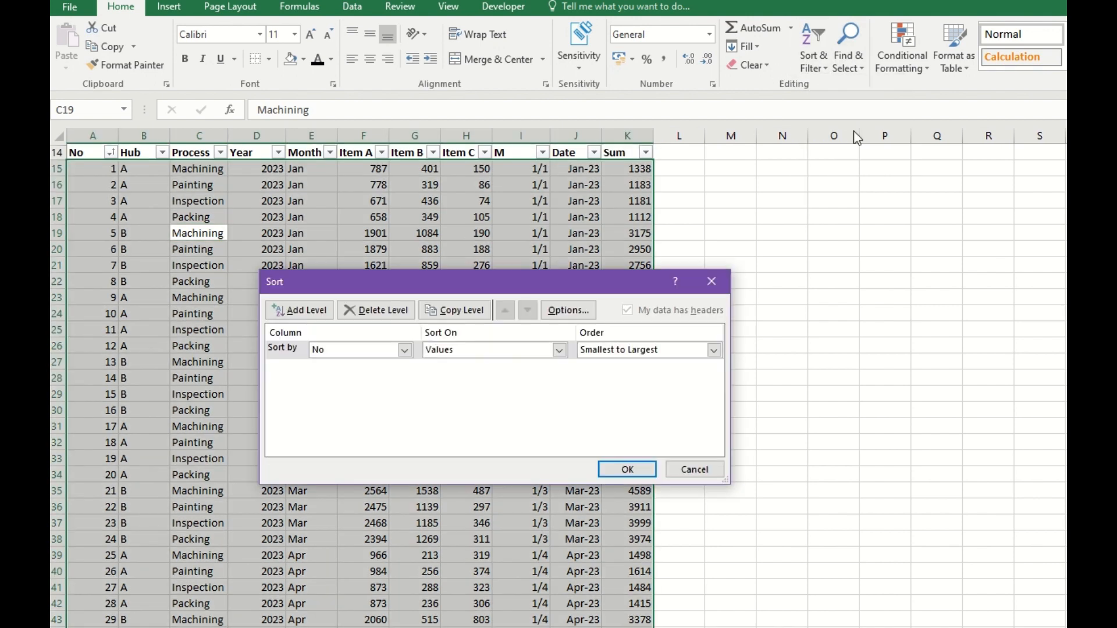
{"action": "left_click", "coordinate": [375, 351]}
{"action": "left_click", "coordinate": [353, 471]}
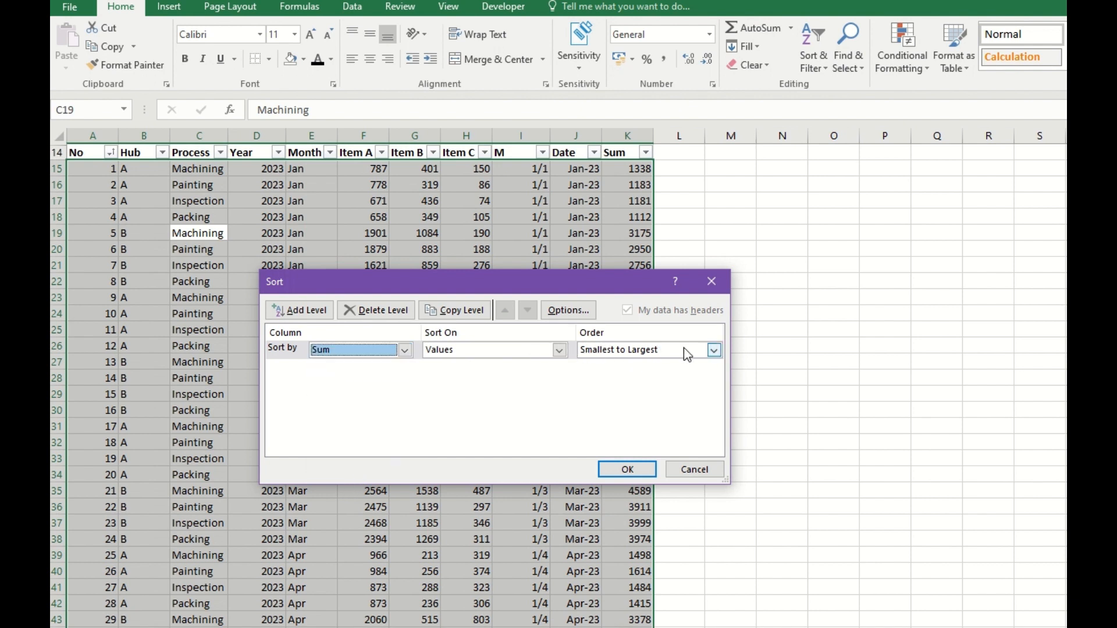
Step: Add a second sort level on the Hub column's values, A to Z, and apply the custom sort
{"action": "left_click", "coordinate": [302, 313]}
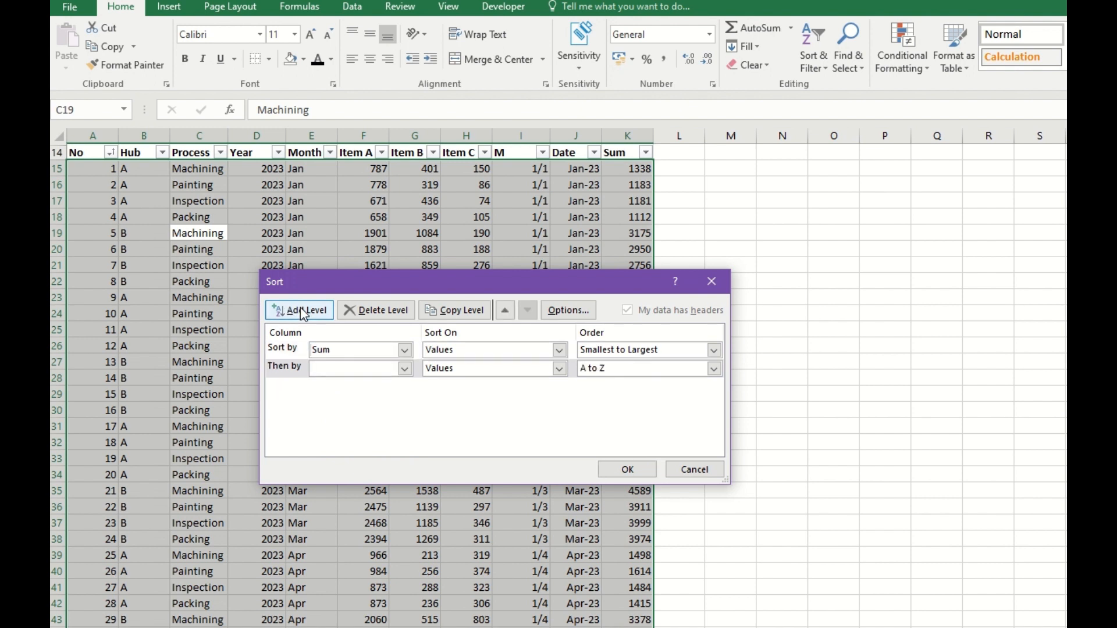
{"action": "left_click", "coordinate": [399, 369]}
{"action": "left_click", "coordinate": [378, 392]}
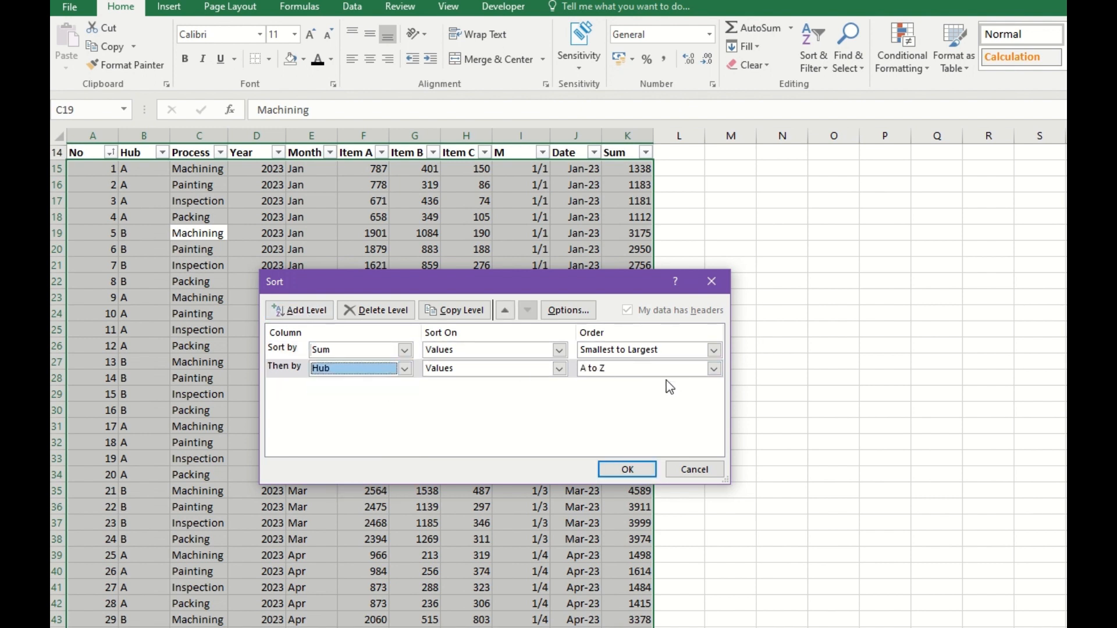
{"action": "left_click", "coordinate": [714, 370]}
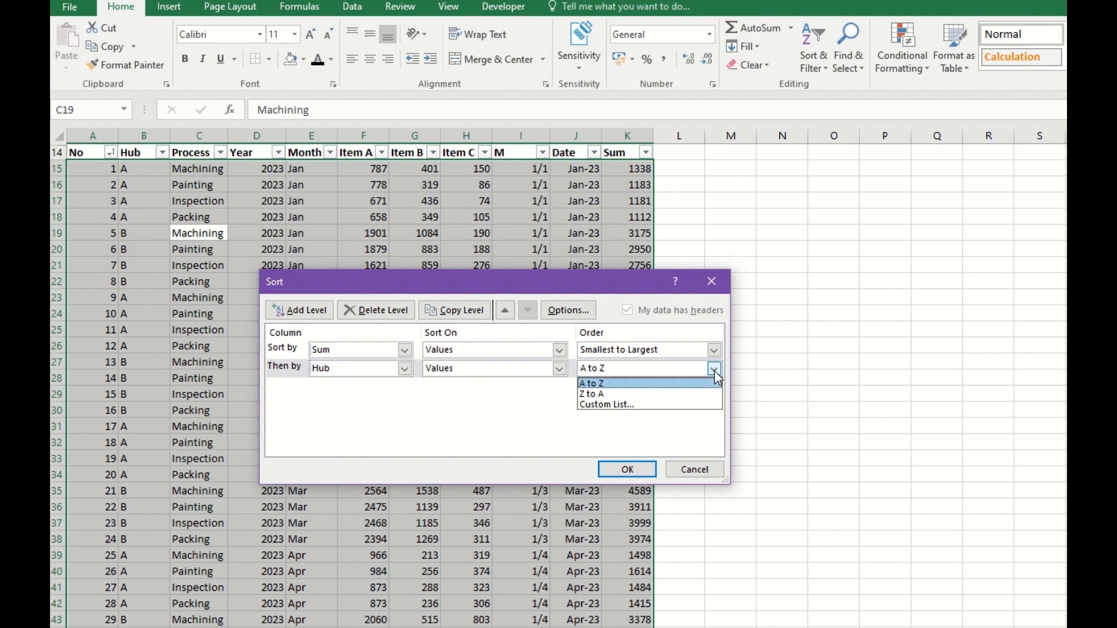
{"action": "left_click", "coordinate": [603, 406]}
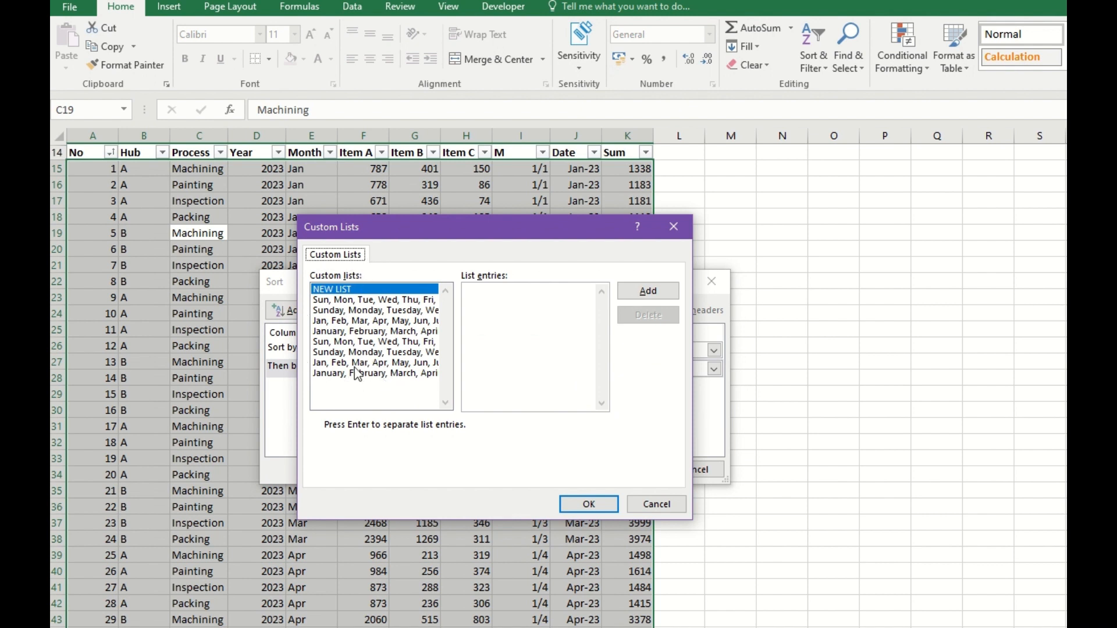
{"action": "left_click", "coordinate": [638, 506]}
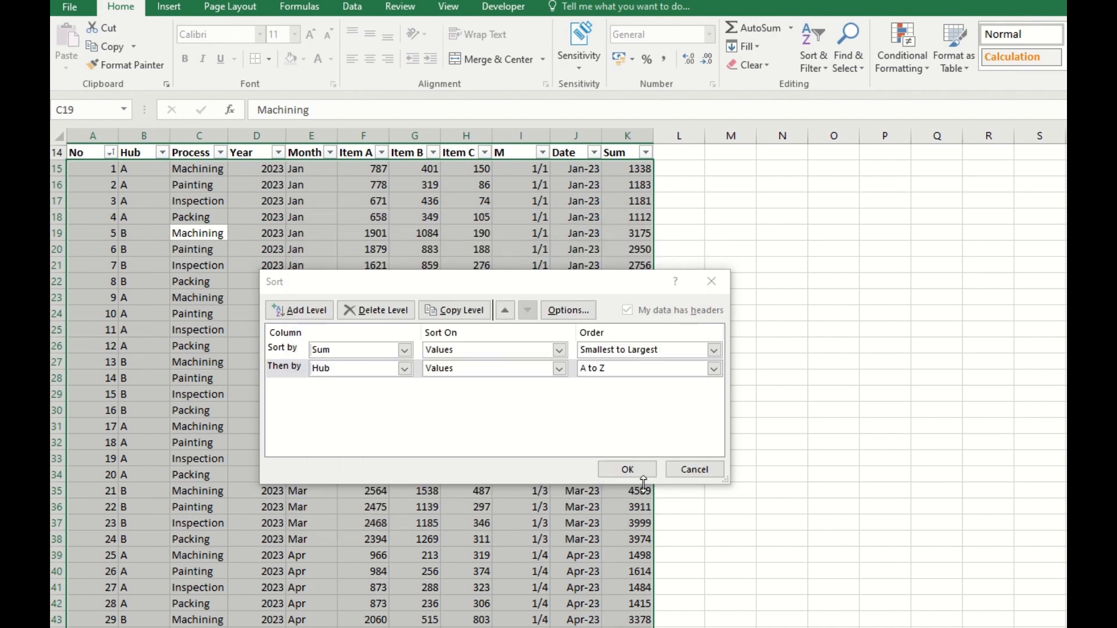
{"action": "left_click", "coordinate": [627, 470]}
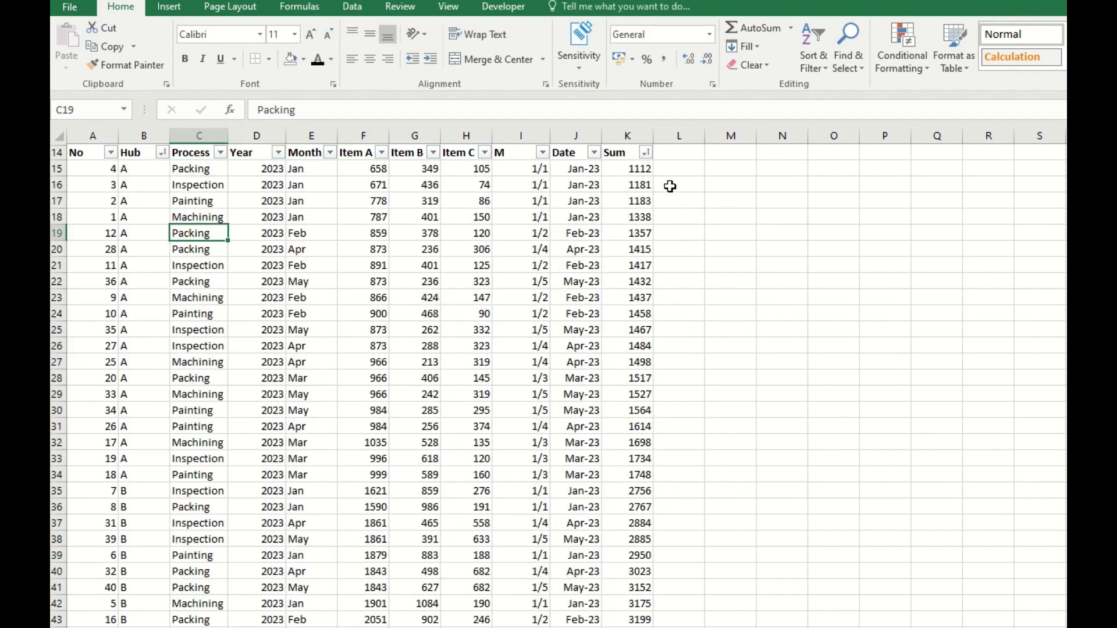
Step: Review the levels of the table's custom sort and close it without changes
{"action": "left_click", "coordinate": [806, 48]}
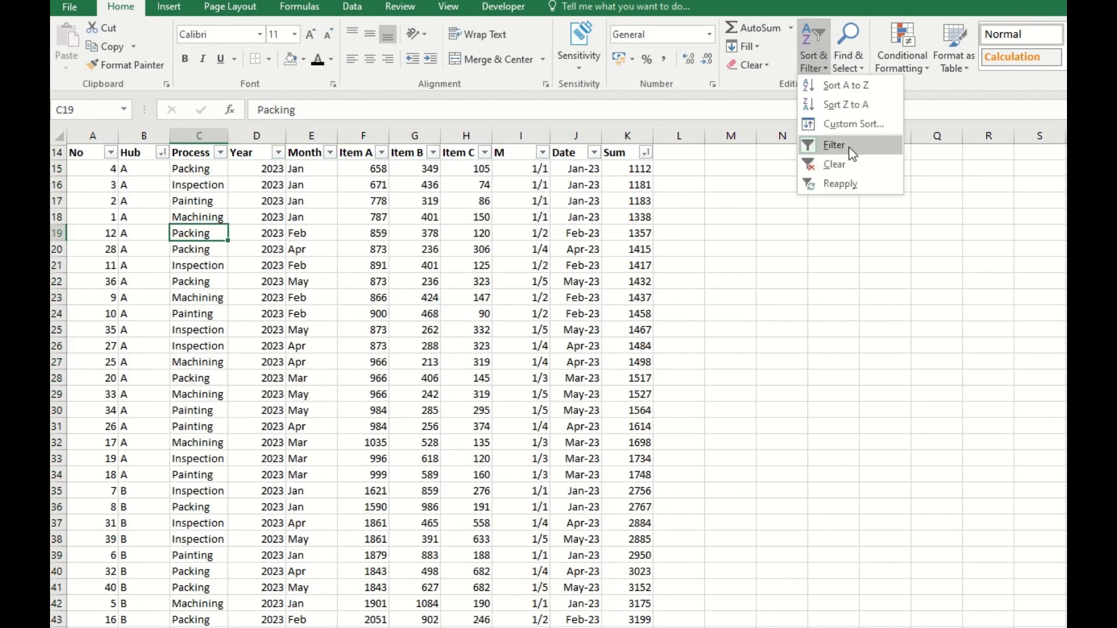
{"action": "left_click", "coordinate": [862, 129]}
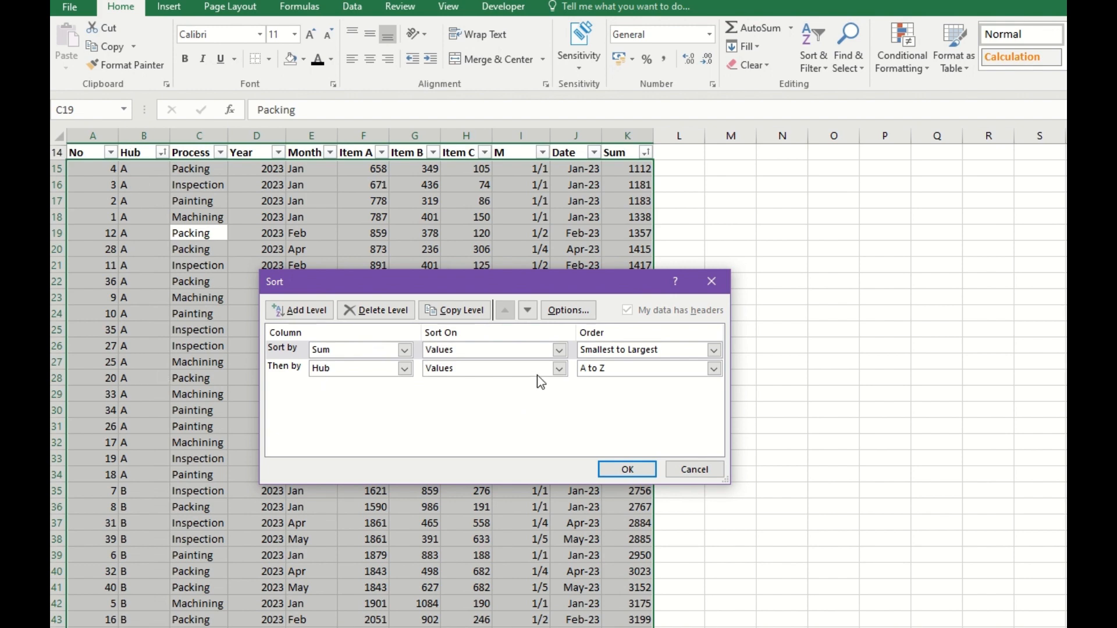
{"action": "left_click", "coordinate": [693, 470]}
{"action": "left_click", "coordinate": [369, 326]}
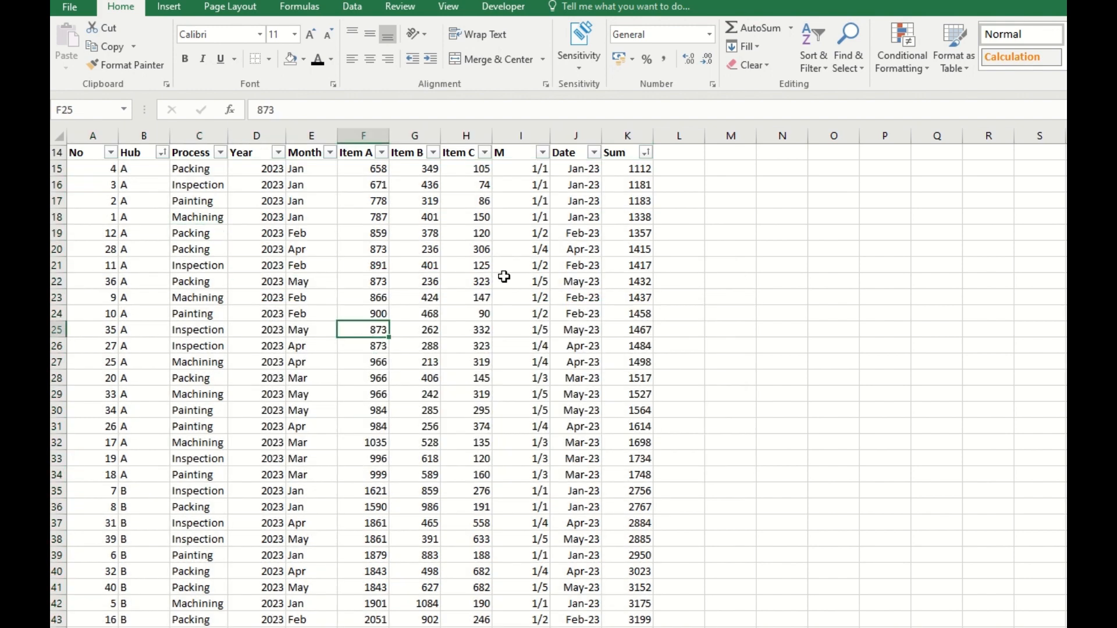
Step: Check the sort and filter options of the Sum and Hub columns
{"action": "left_click", "coordinate": [645, 152]}
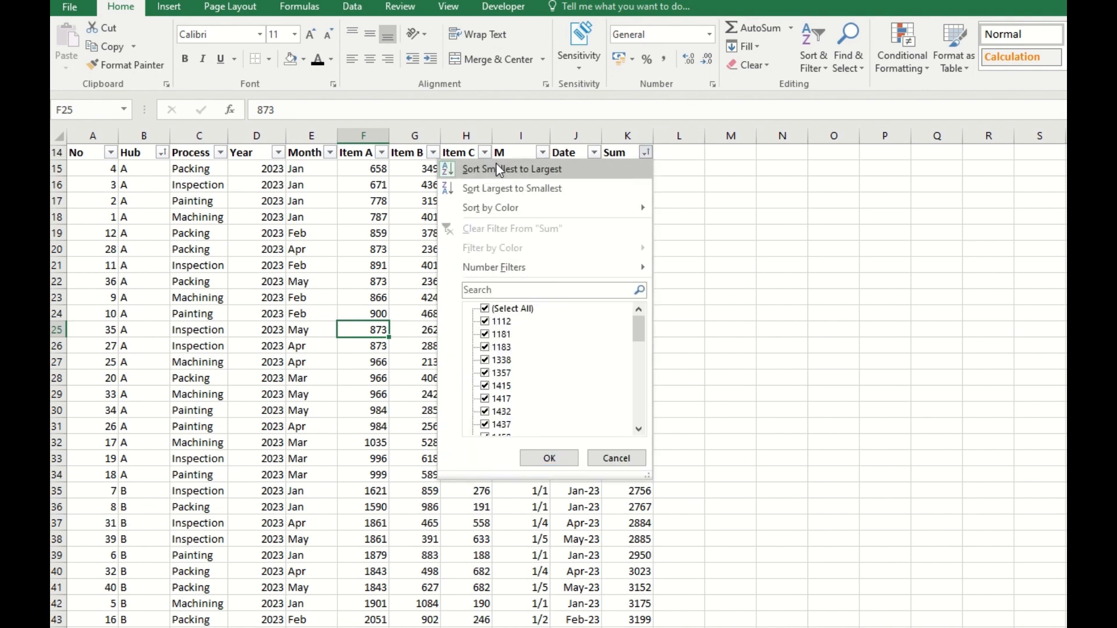
{"action": "left_click", "coordinate": [547, 458]}
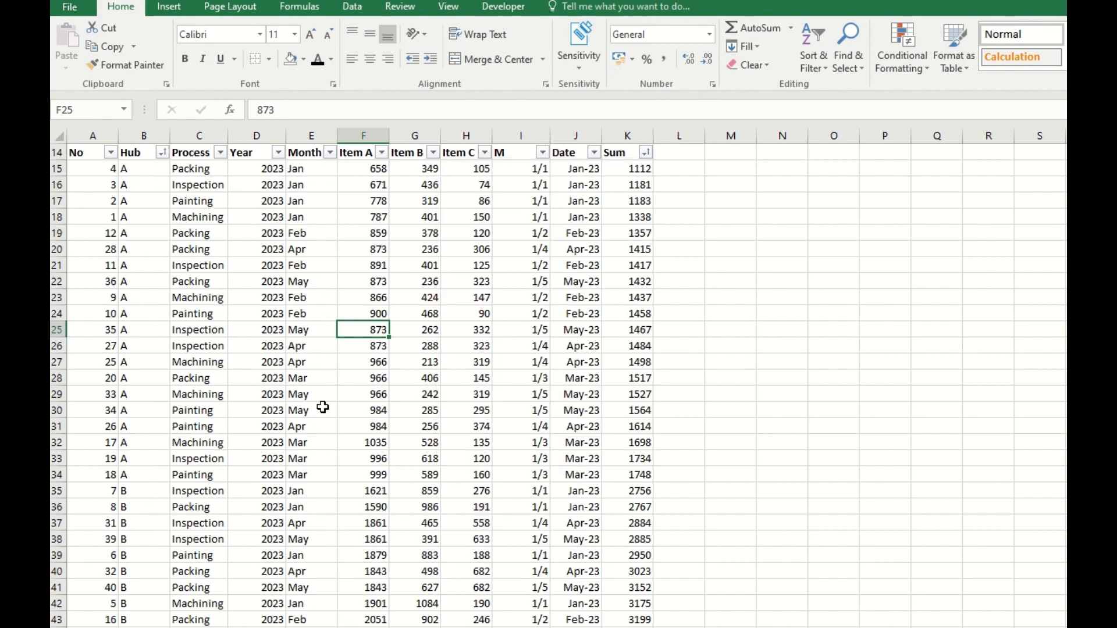
{"action": "left_click", "coordinate": [162, 153]}
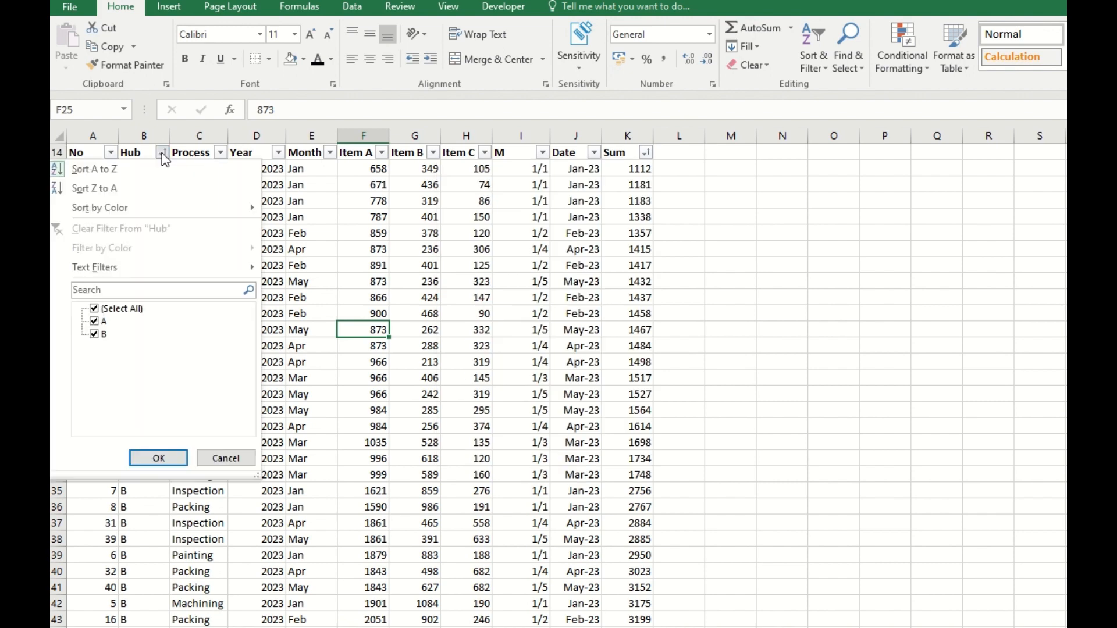
{"action": "left_click", "coordinate": [115, 174]}
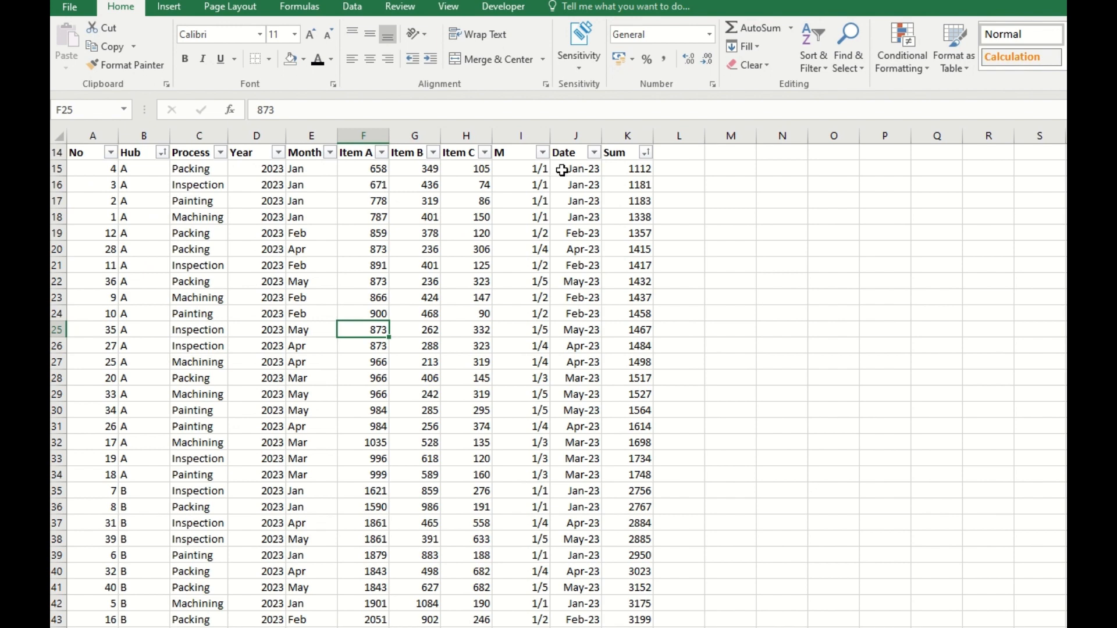
Step: Add a custom sort level on the Process column's values, A to Z, between Sum and Hub, and apply the sort
{"action": "left_click", "coordinate": [815, 51]}
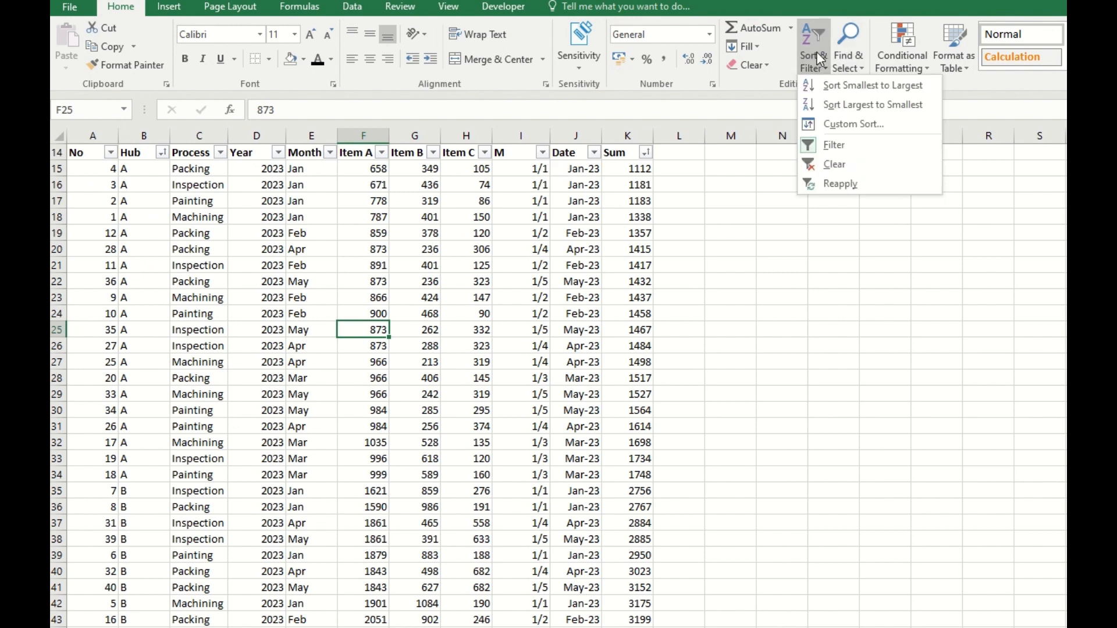
{"action": "left_click", "coordinate": [850, 128]}
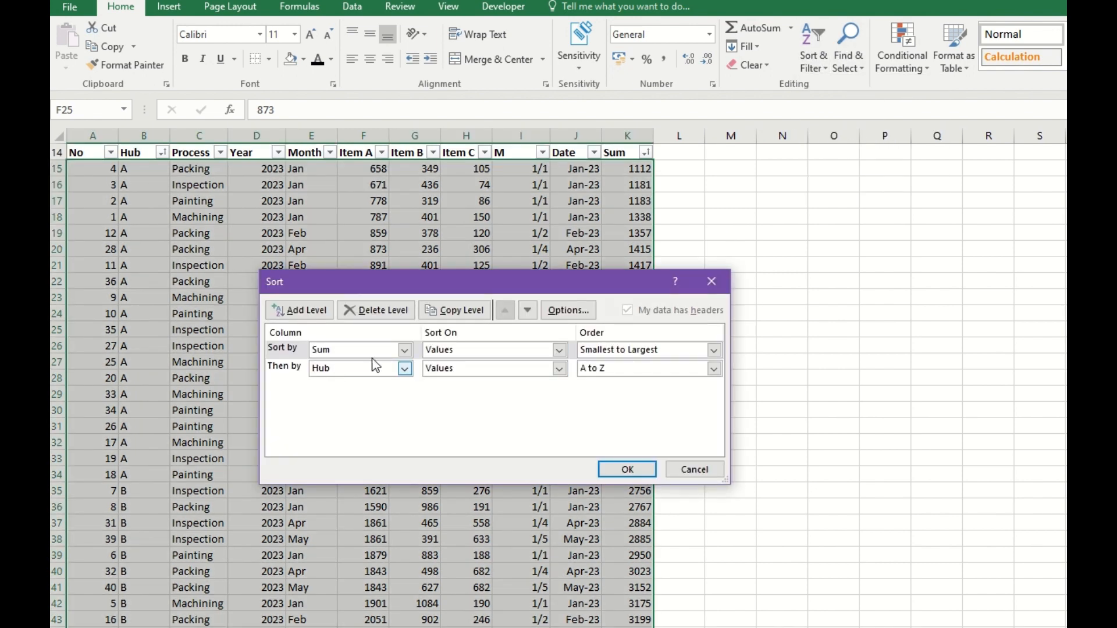
{"action": "left_click", "coordinate": [307, 310]}
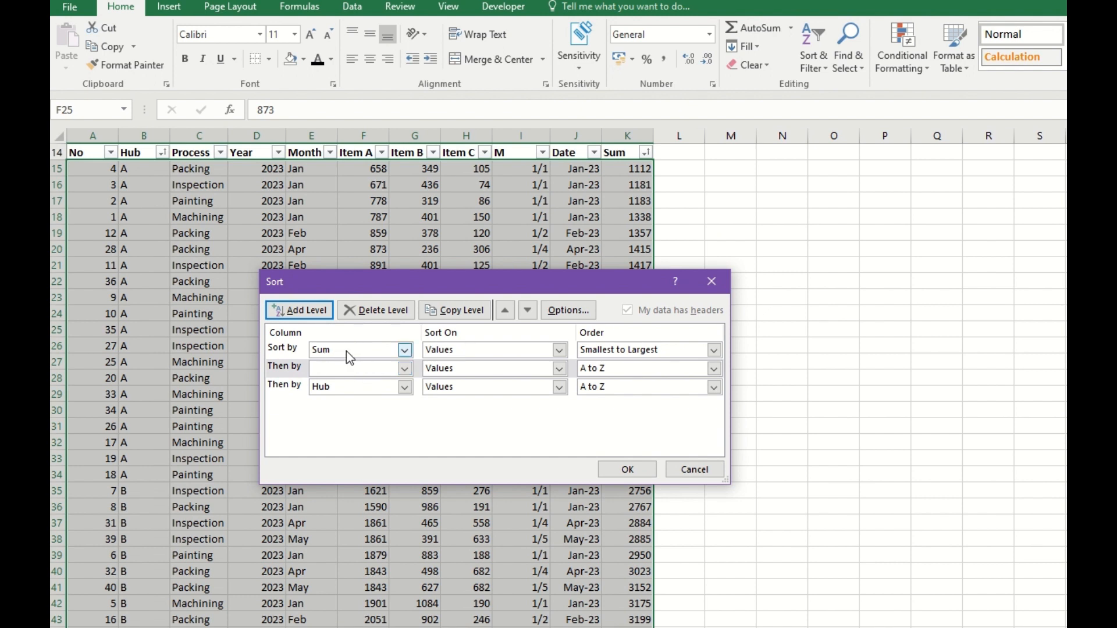
{"action": "left_click", "coordinate": [405, 369]}
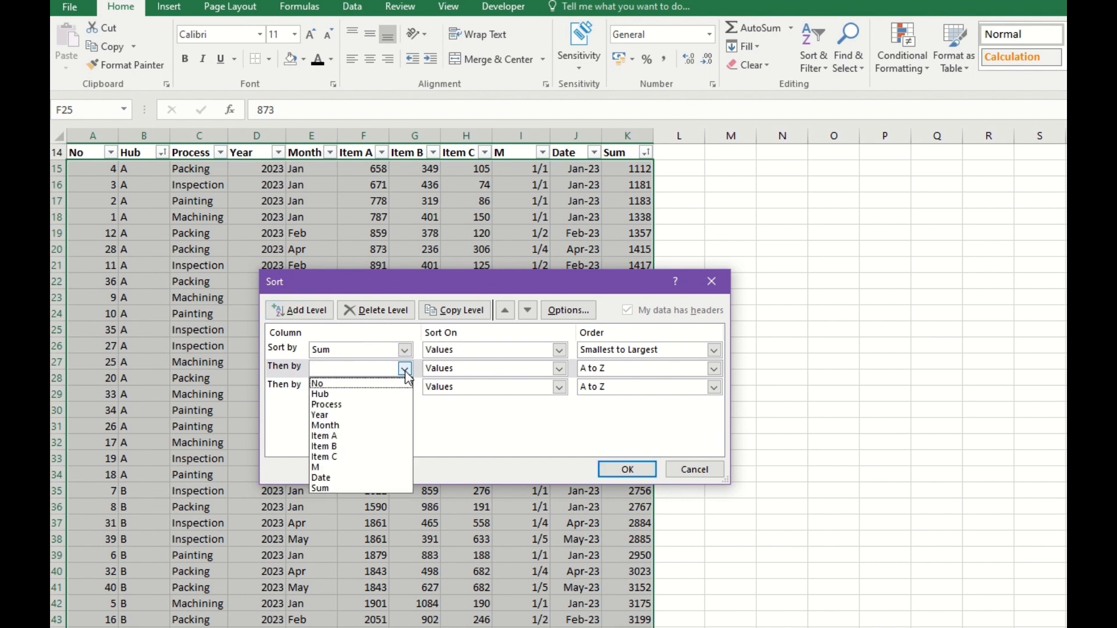
{"action": "left_click", "coordinate": [360, 406]}
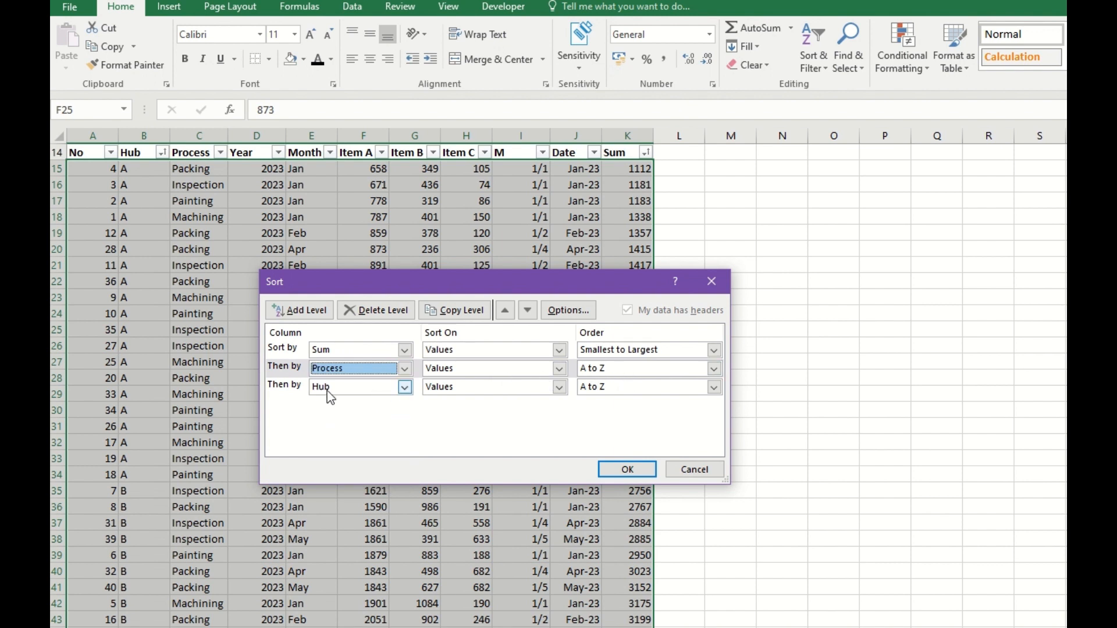
{"action": "left_click", "coordinate": [628, 470]}
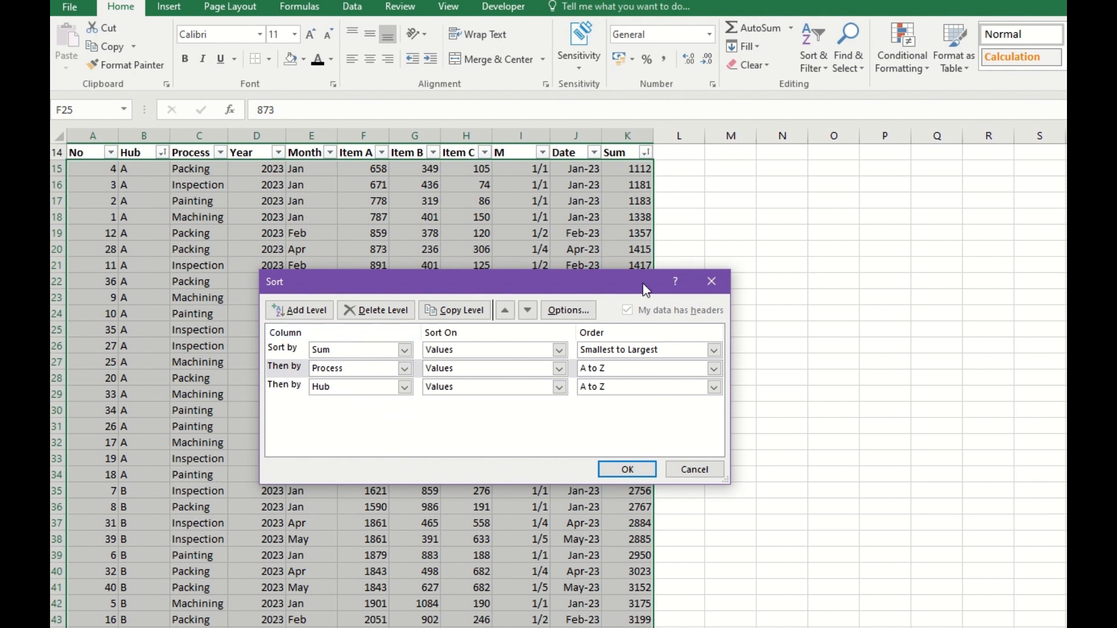
{"action": "left_click", "coordinate": [633, 470]}
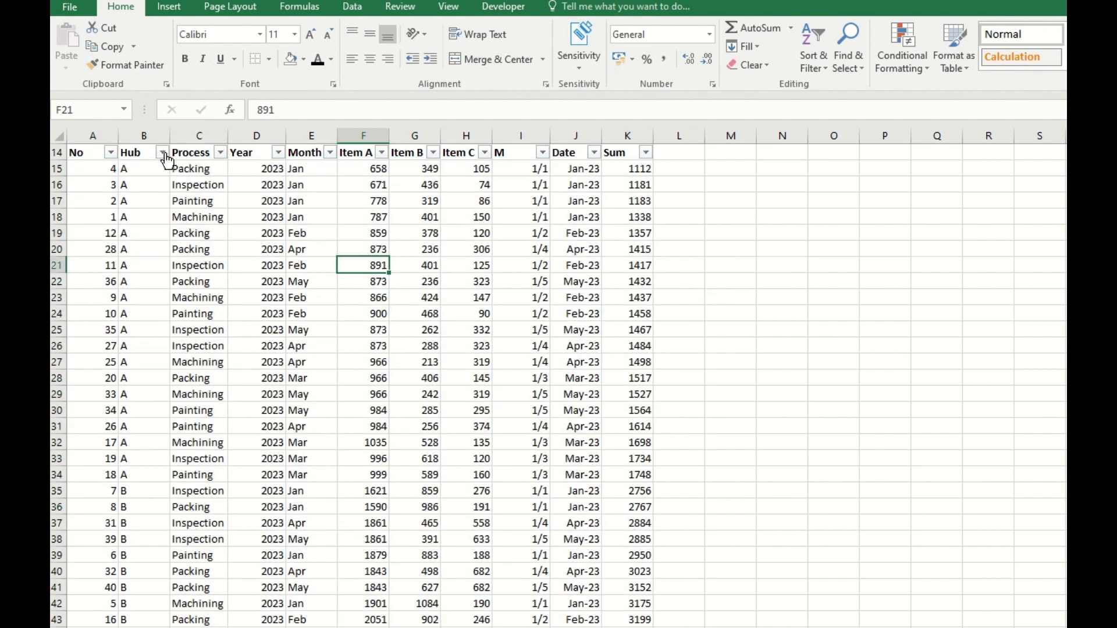
{"action": "left_click", "coordinate": [163, 153]}
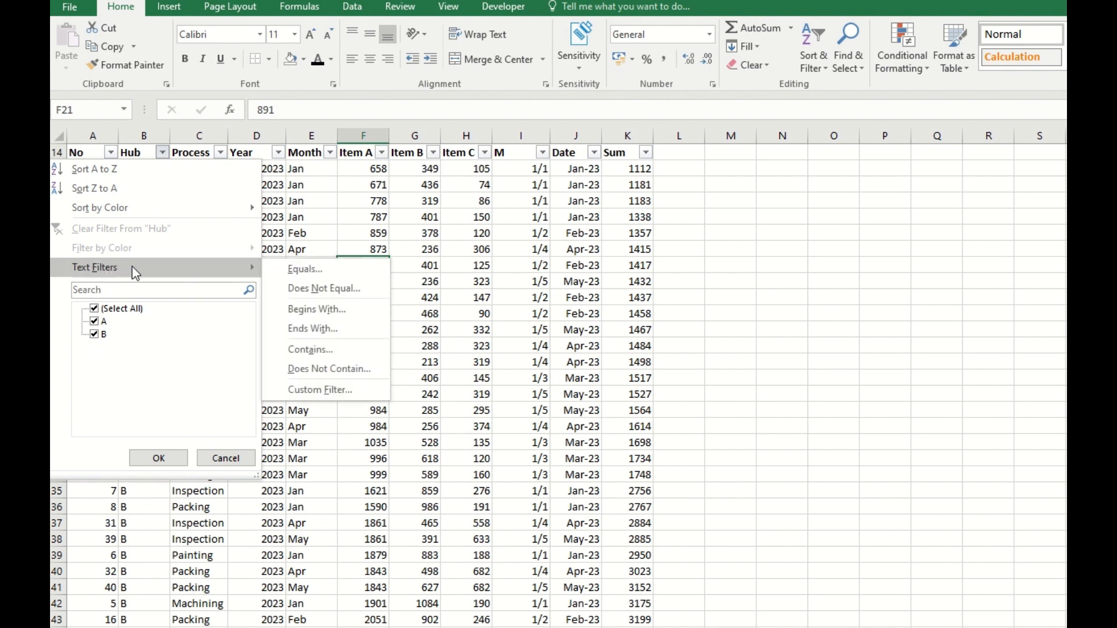
{"action": "left_click", "coordinate": [94, 309]}
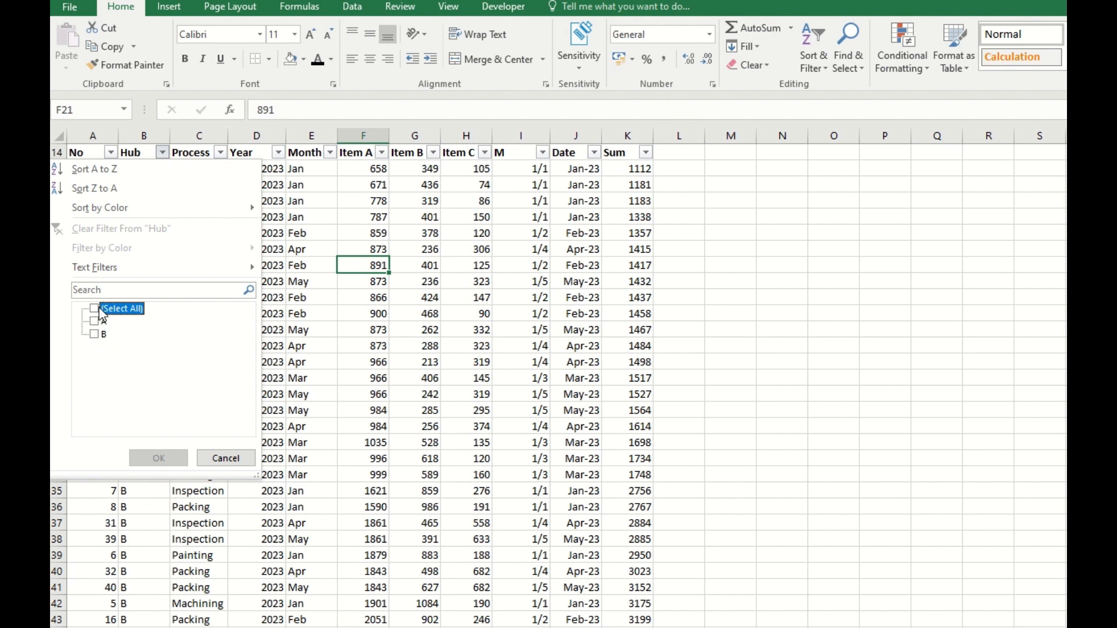
{"action": "left_click", "coordinate": [225, 457]}
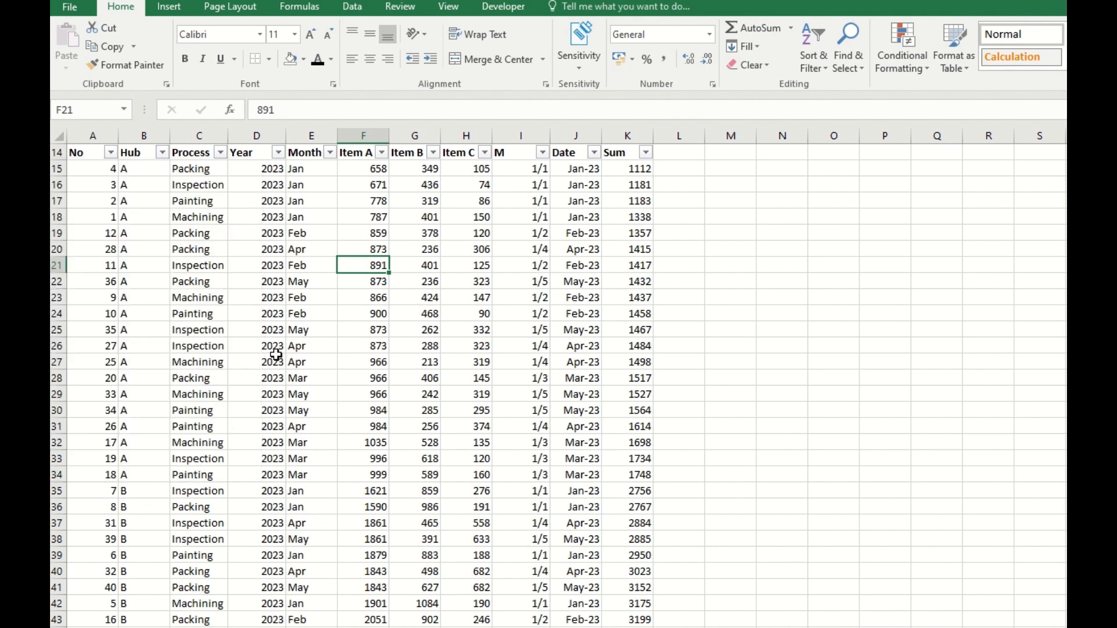
Step: Filter the Month column to show only Feb and Mar
{"action": "left_click", "coordinate": [273, 359]}
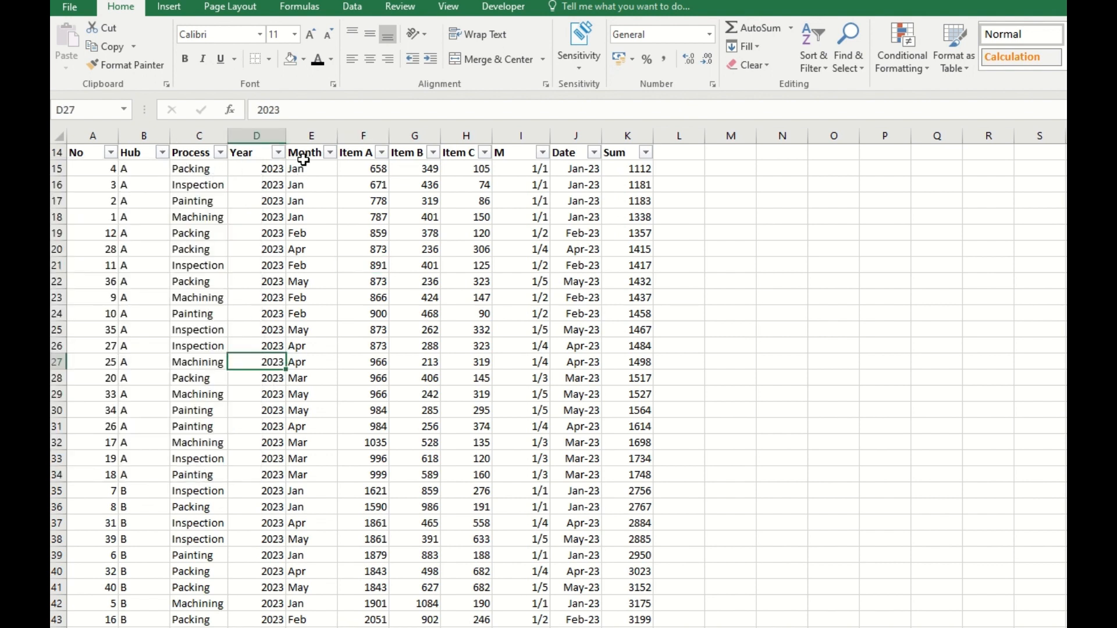
{"action": "left_click", "coordinate": [330, 153]}
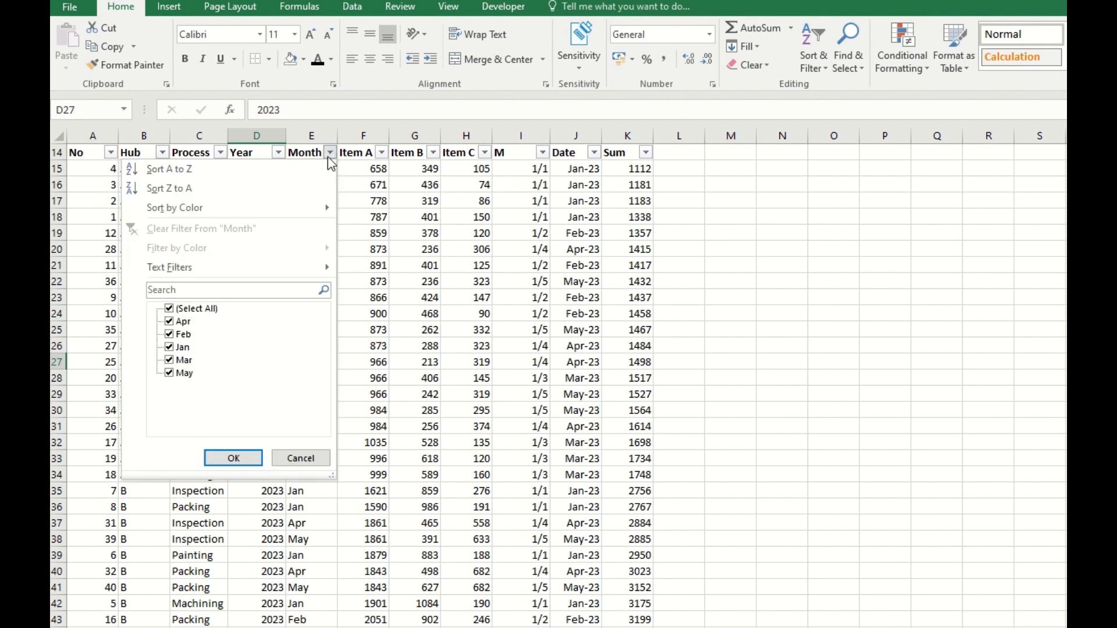
{"action": "left_click", "coordinate": [169, 309]}
{"action": "left_click", "coordinate": [170, 335]}
{"action": "left_click", "coordinate": [169, 362]}
{"action": "left_click", "coordinate": [233, 458]}
{"action": "left_click", "coordinate": [294, 361]}
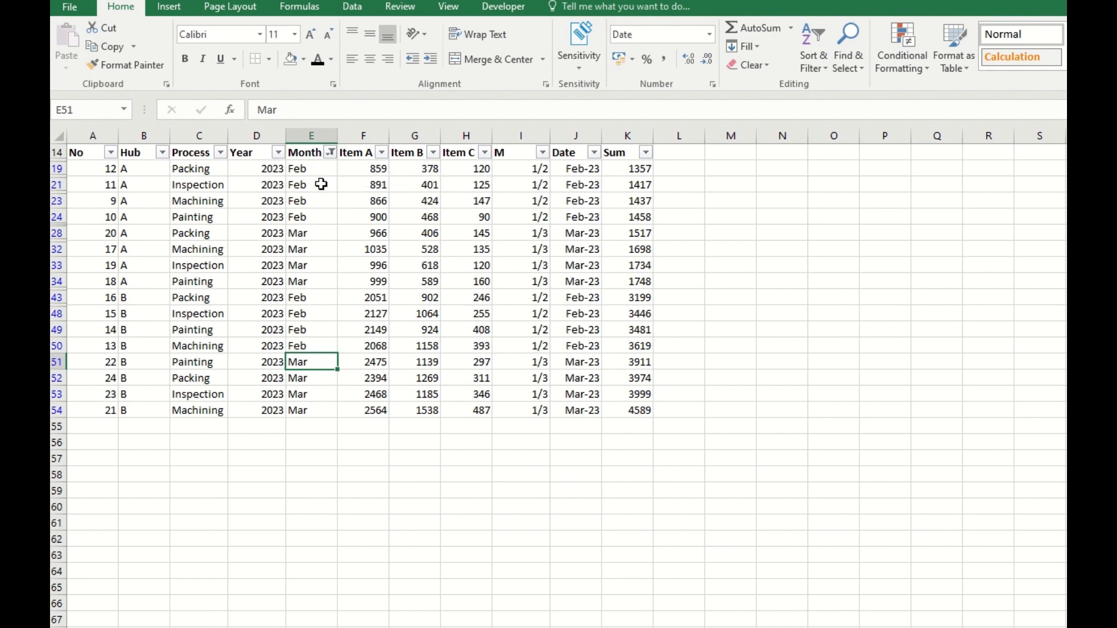
Step: Sort the filtered rows by Item C from smallest to largest, and re-sort them from largest to smallest
{"action": "left_click", "coordinate": [484, 152]}
{"action": "left_click", "coordinate": [464, 174]}
{"action": "left_click", "coordinate": [486, 152]}
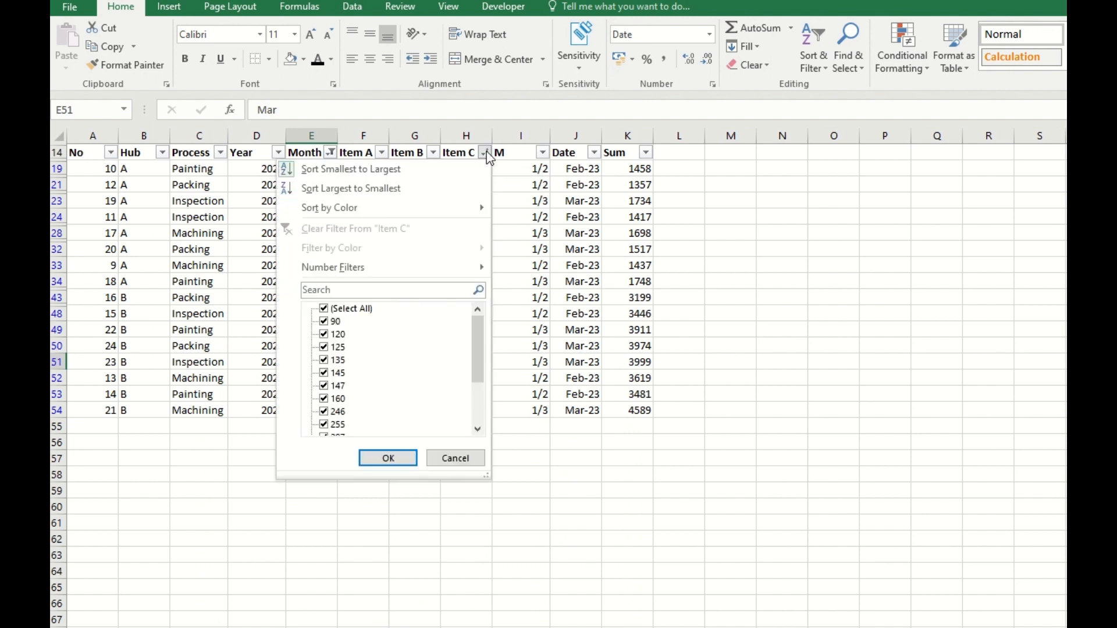
{"action": "left_click", "coordinate": [438, 189]}
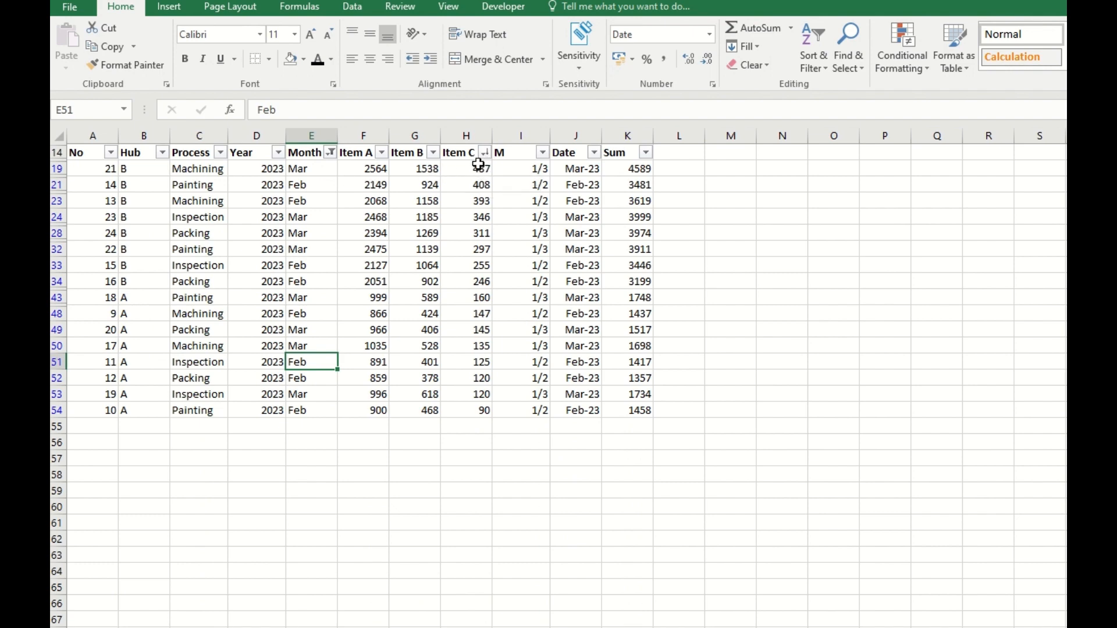
Step: Clear the filter and sort state from the whole table
{"action": "left_click", "coordinate": [816, 64]}
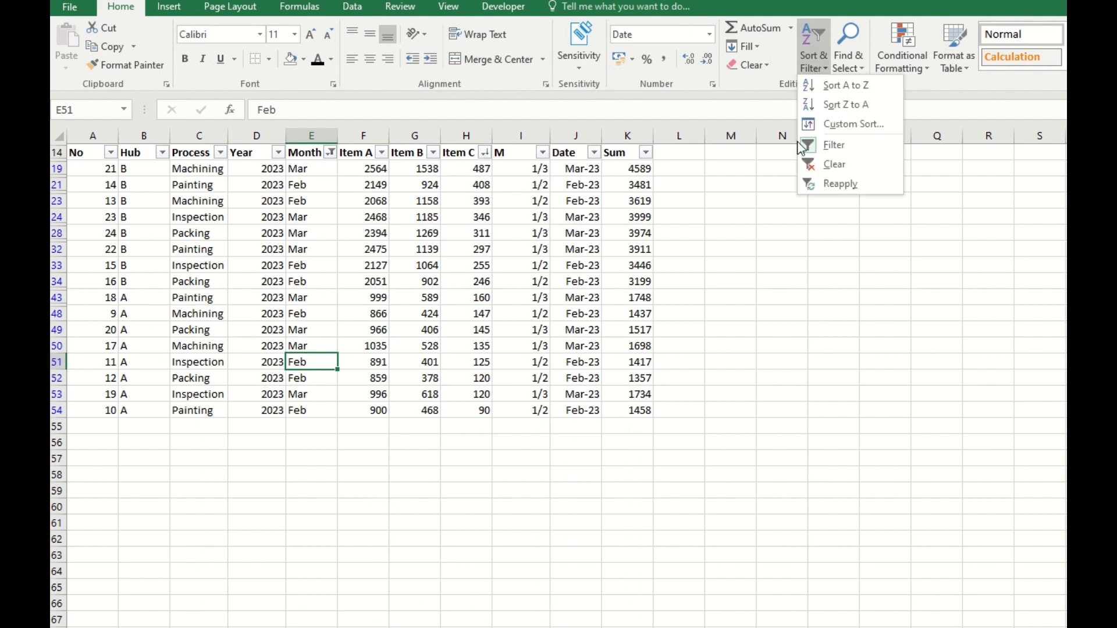
{"action": "left_click", "coordinate": [841, 166]}
{"action": "left_click", "coordinate": [352, 251]}
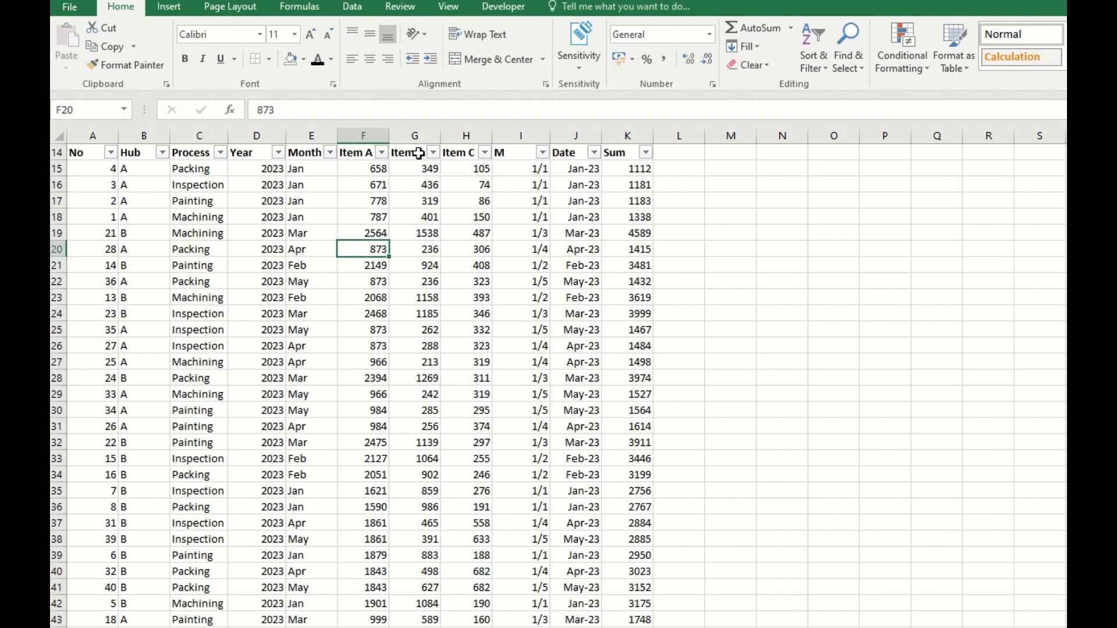
Step: Apply a custom text filter to the Month column for equals Apr And equals Mar
{"action": "left_click", "coordinate": [330, 153]}
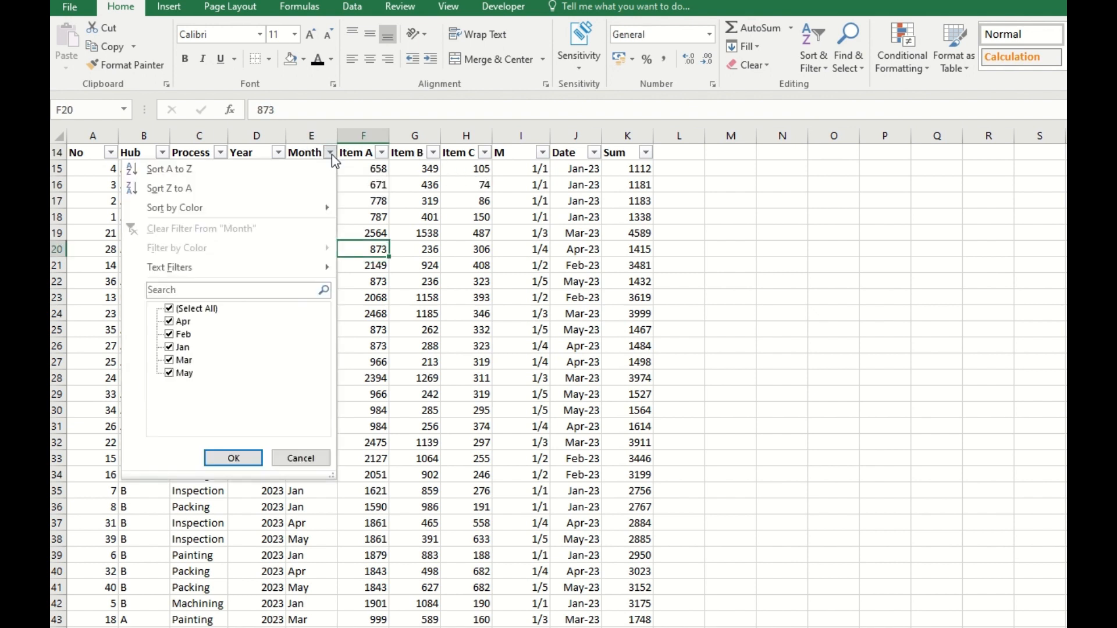
{"action": "mouse_move", "coordinate": [267, 262]}
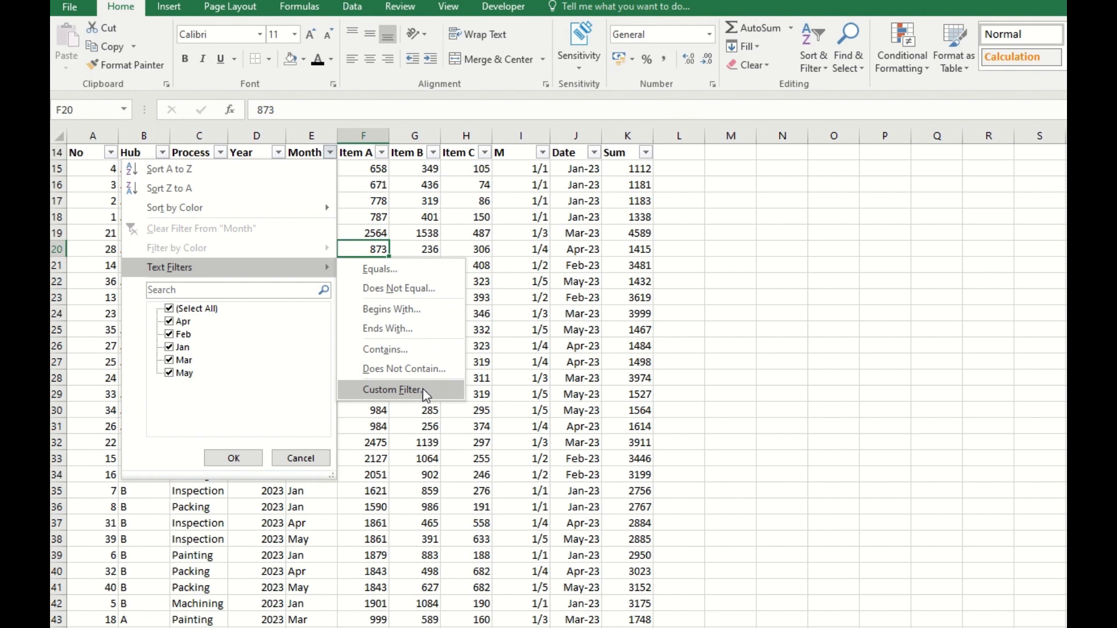
{"action": "left_click", "coordinate": [395, 390]}
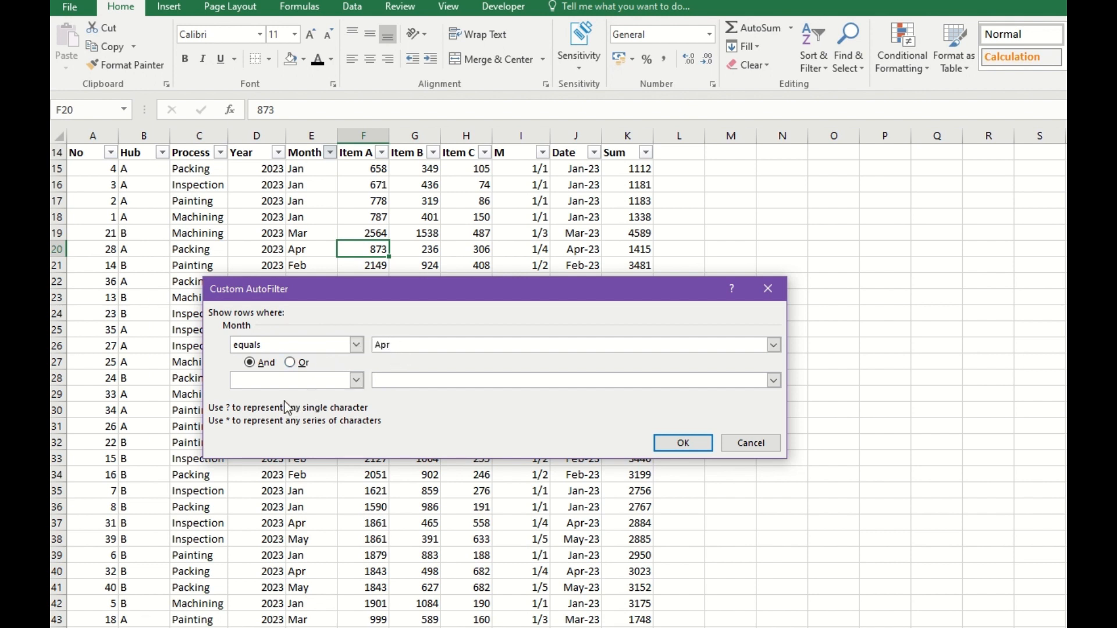
{"action": "left_click", "coordinate": [267, 379]}
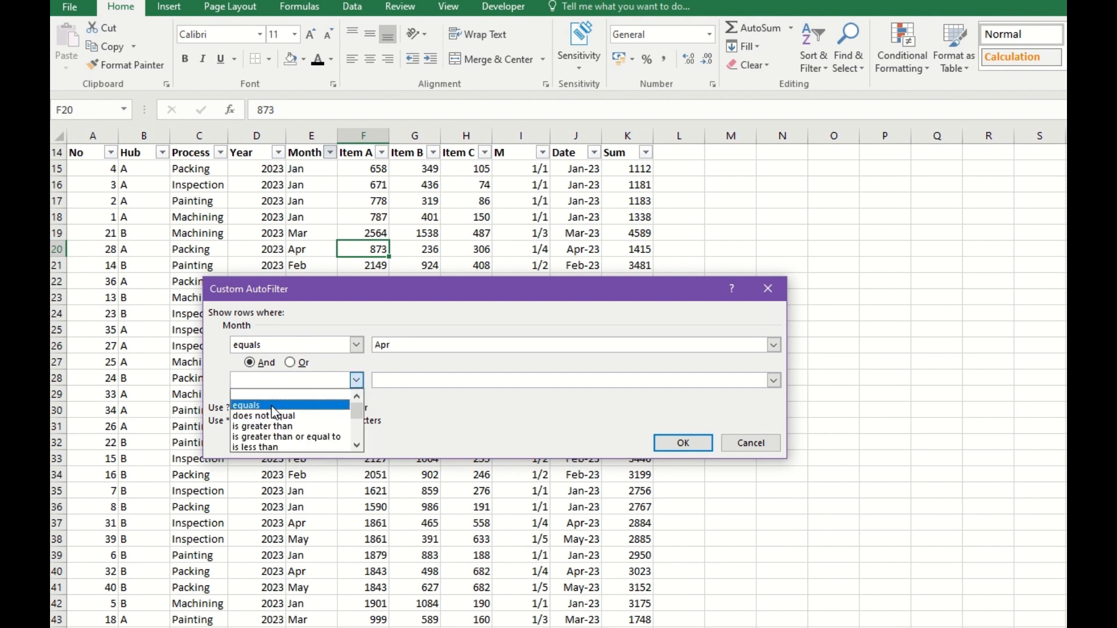
{"action": "left_click", "coordinate": [291, 406]}
{"action": "left_click", "coordinate": [391, 381]}
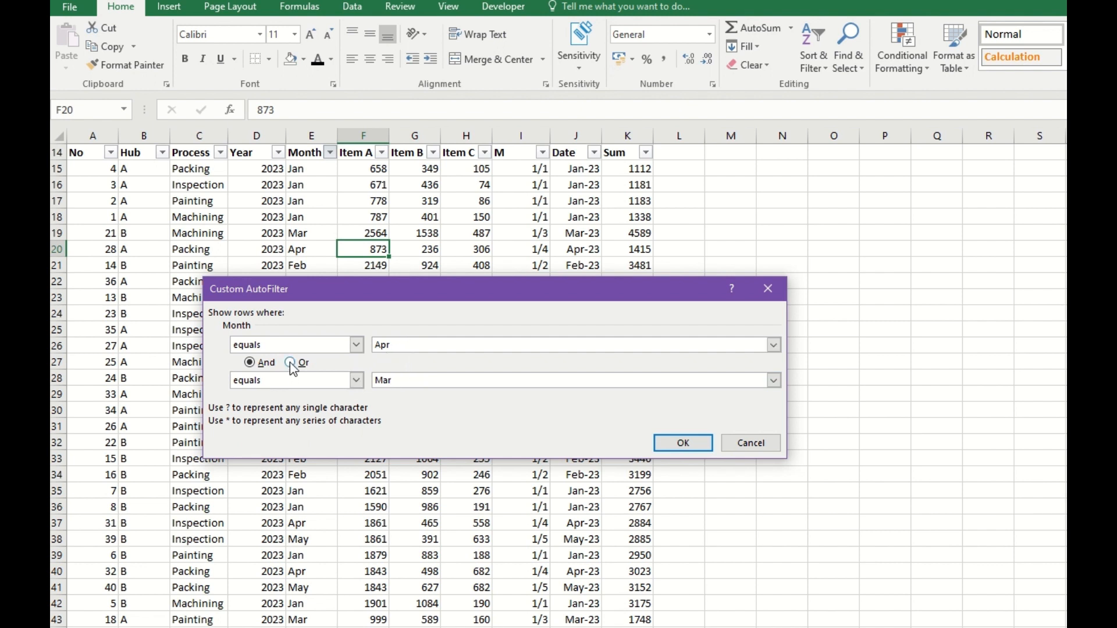
{"action": "left_click", "coordinate": [252, 362]}
{"action": "left_click", "coordinate": [683, 445]}
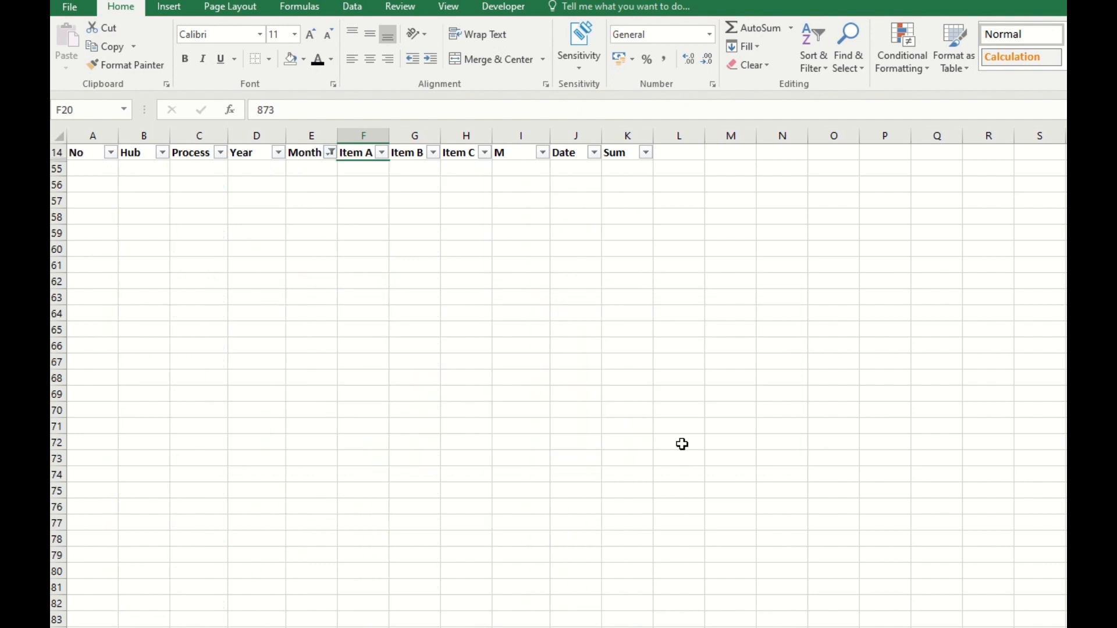
Step: Clear the Month filter and apply a custom filter where Month equals Apr And does not equal May
{"action": "left_click", "coordinate": [329, 151]}
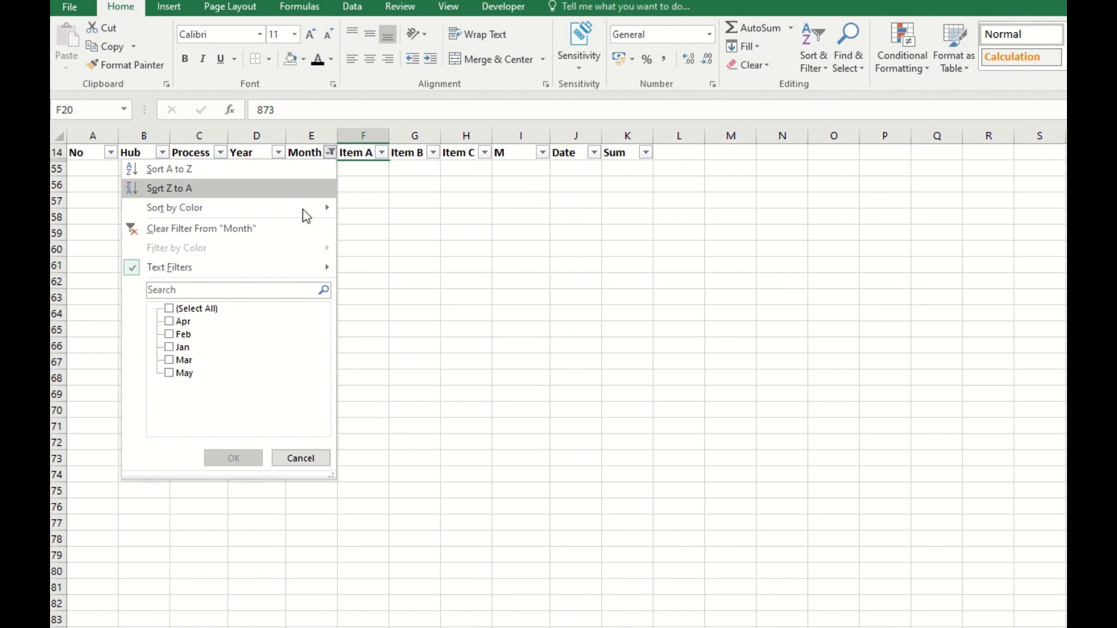
{"action": "left_click", "coordinate": [272, 228]}
{"action": "mouse_move", "coordinate": [232, 267]}
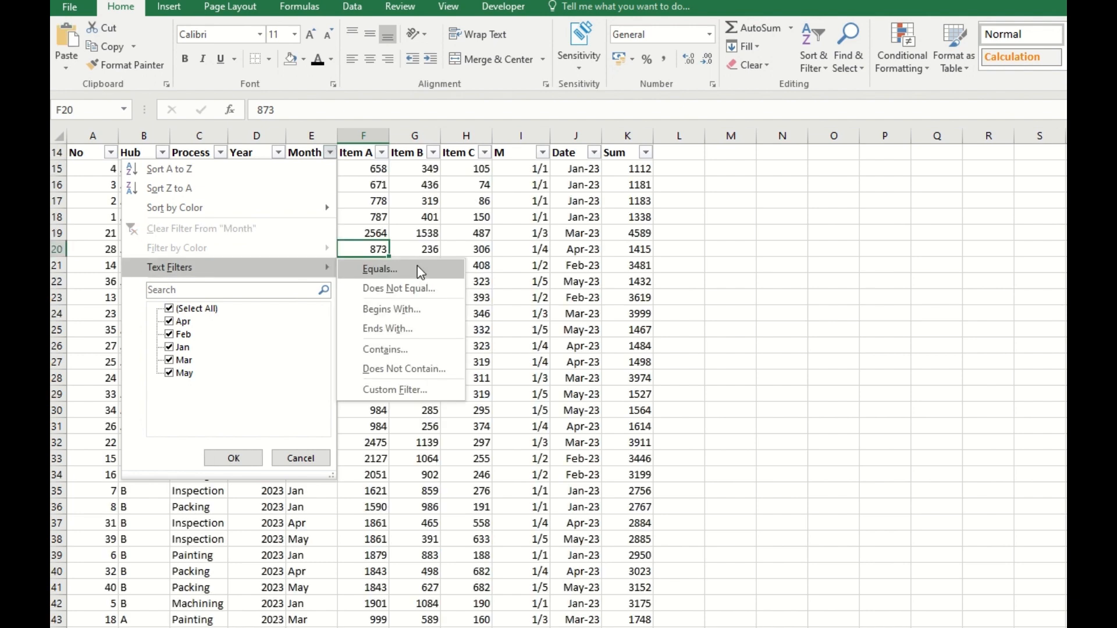
{"action": "left_click", "coordinate": [409, 384]}
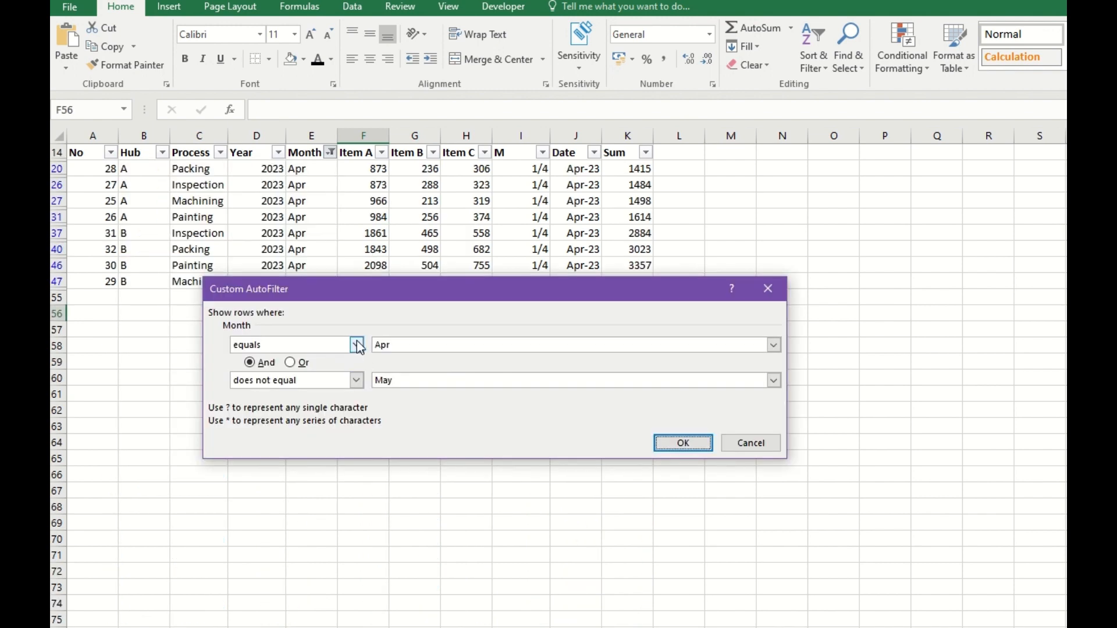
Step: Change the custom Month filter's first condition to does not equal Apr, remove the second condition, and apply it
{"action": "left_click", "coordinate": [357, 345]}
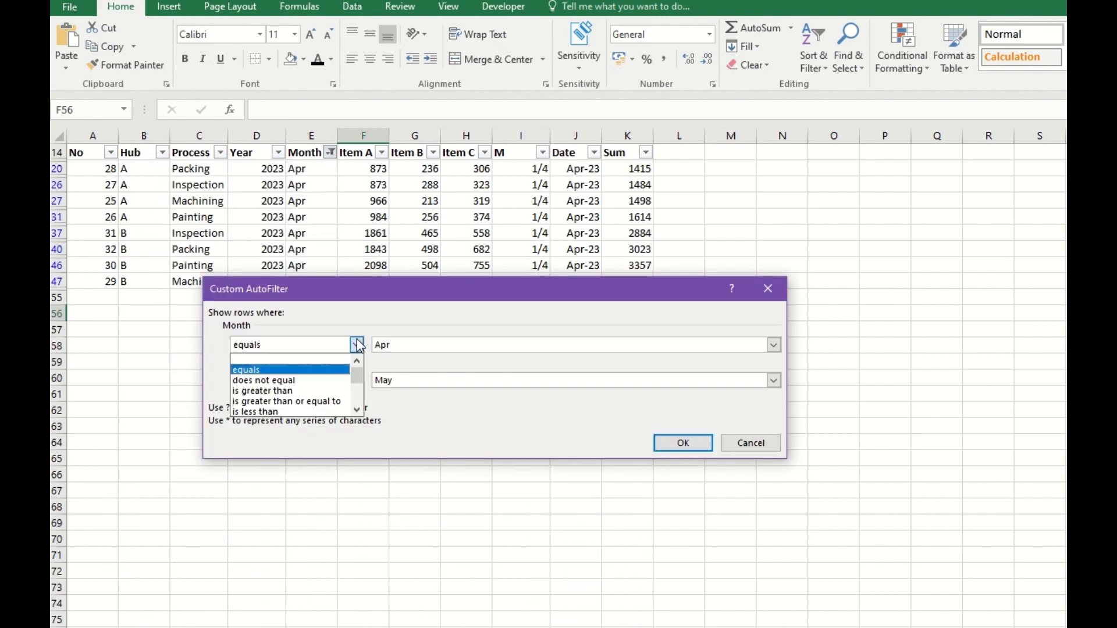
{"action": "left_click", "coordinate": [333, 386]}
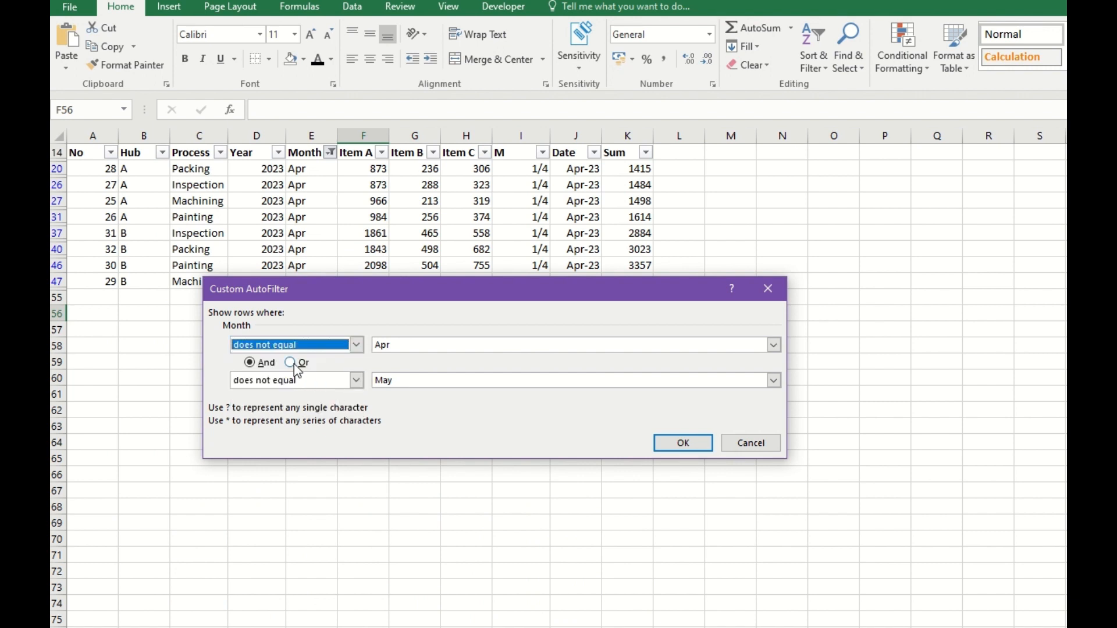
{"action": "left_click", "coordinate": [356, 380]}
{"action": "left_click", "coordinate": [314, 391]}
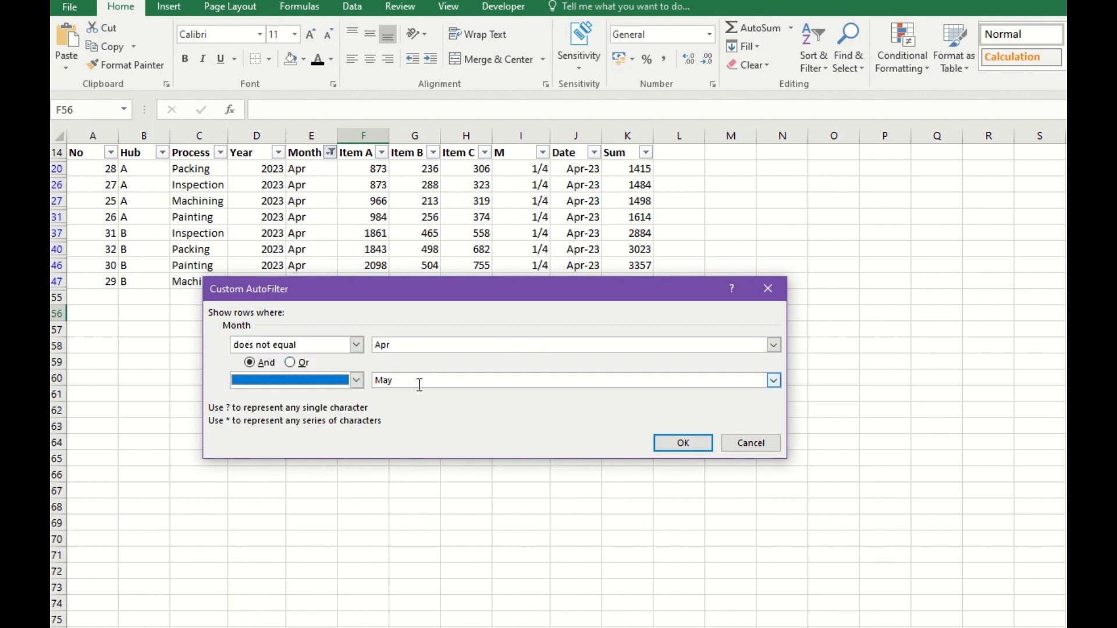
{"action": "left_click", "coordinate": [342, 384]}
{"action": "key", "text": "Delete"}
{"action": "left_click", "coordinate": [678, 444]}
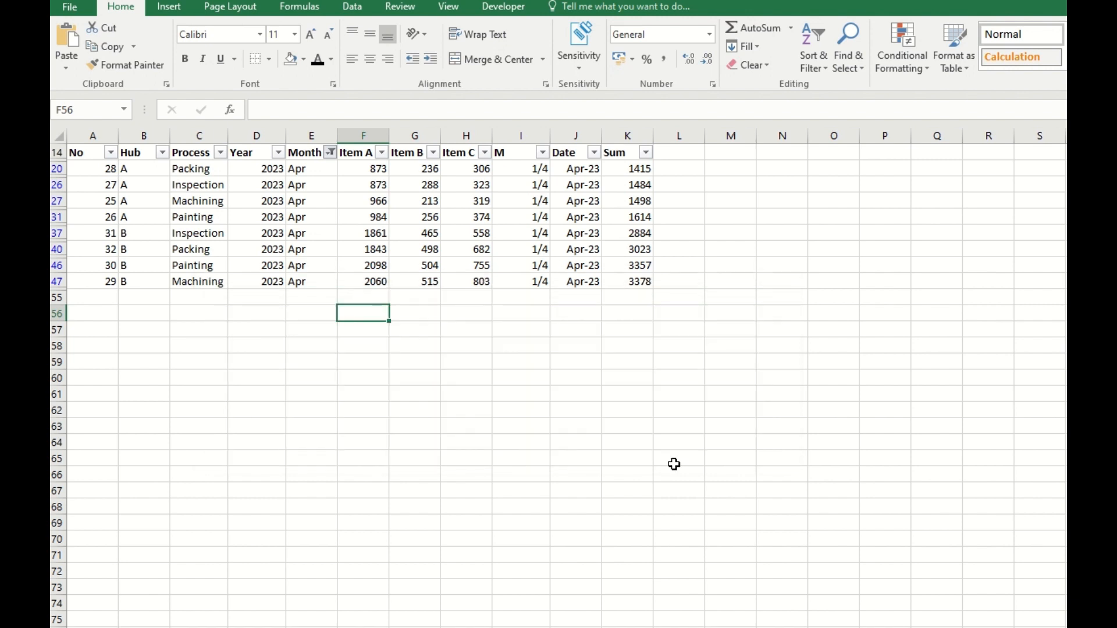
Step: Filter the Month column to include every month except Apr
{"action": "left_click", "coordinate": [328, 153]}
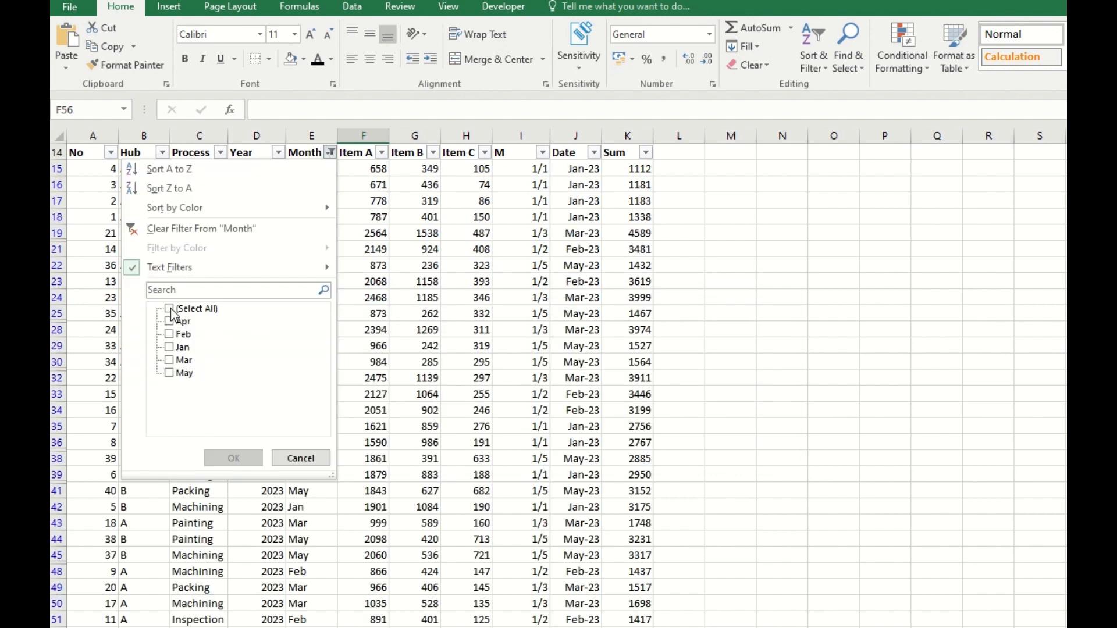
{"action": "left_click", "coordinate": [171, 310]}
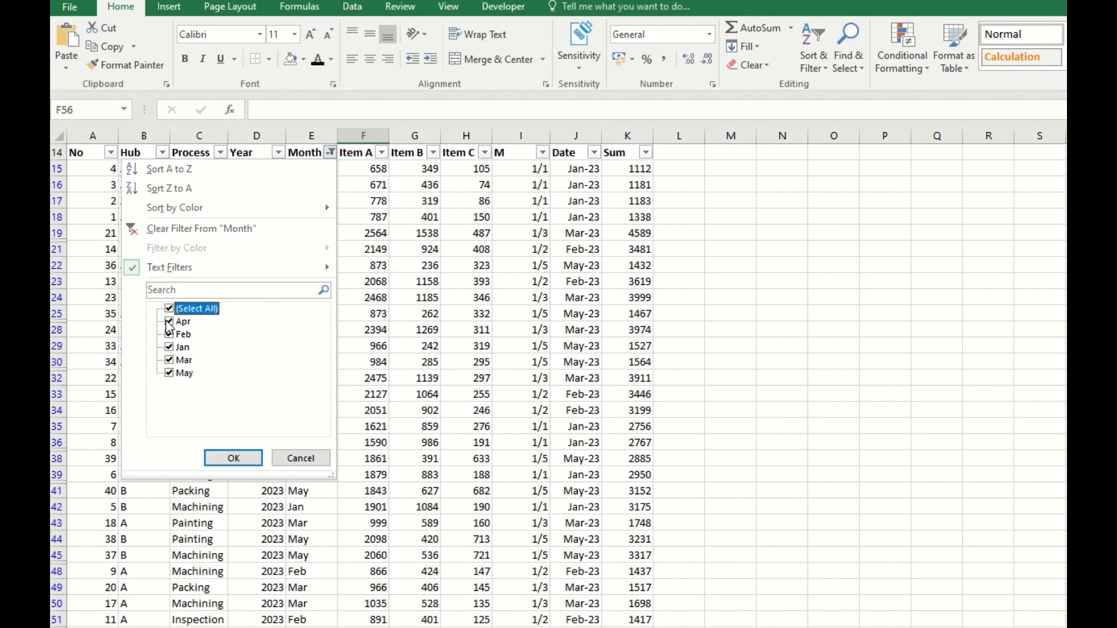
{"action": "left_click", "coordinate": [171, 324]}
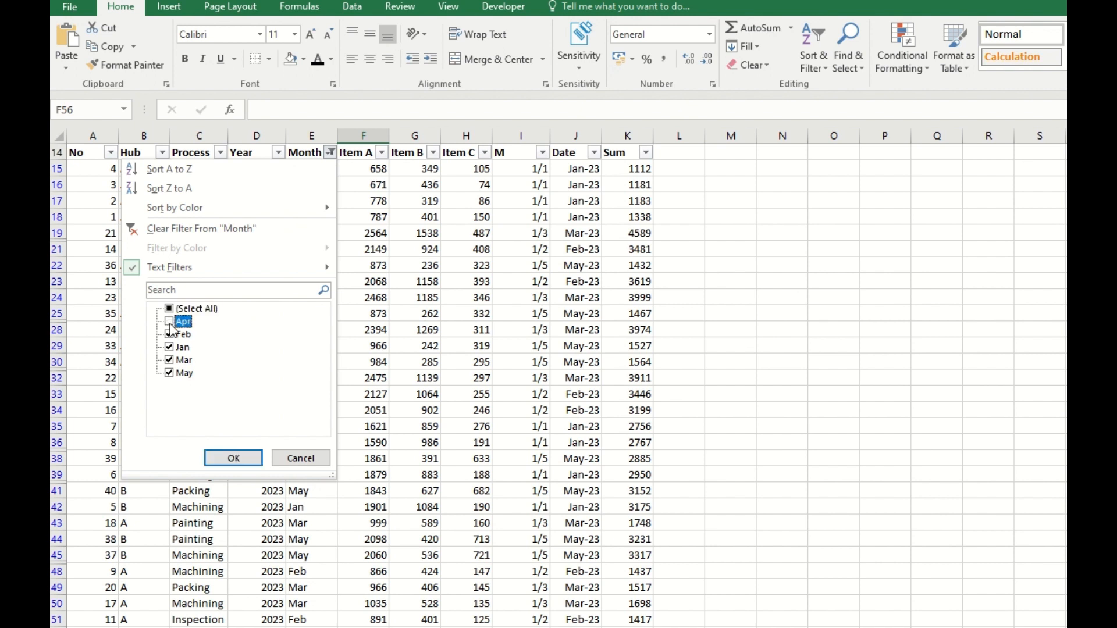
{"action": "left_click", "coordinate": [233, 458]}
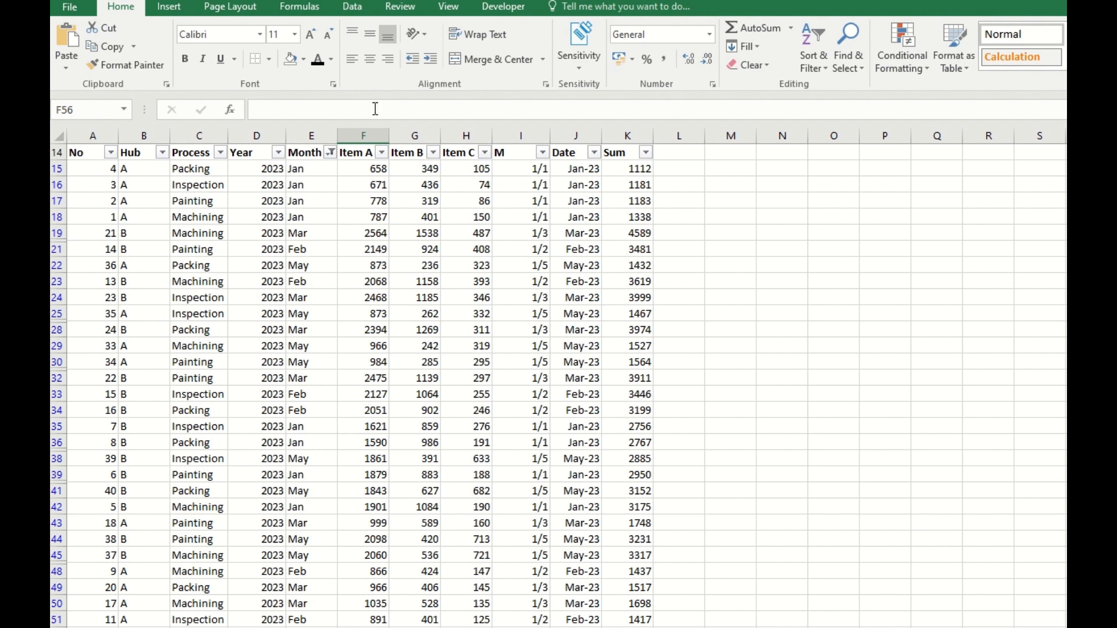
Step: Apply a Top 10 number filter to the Item A column and select the filtered Item A values
{"action": "left_click", "coordinate": [382, 152]}
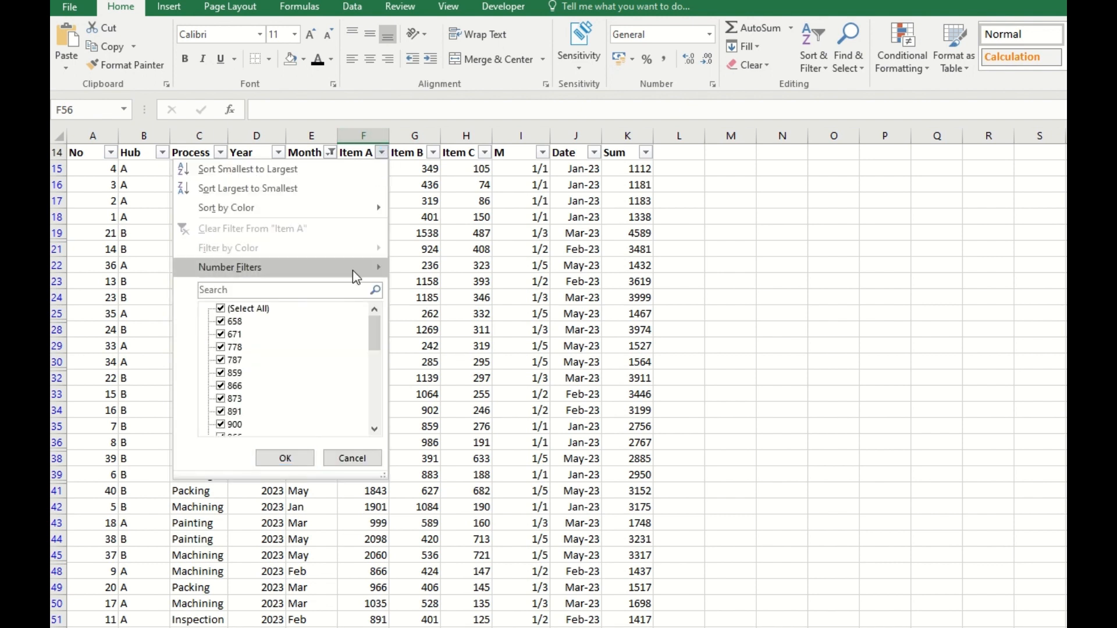
{"action": "mouse_move", "coordinate": [352, 270]}
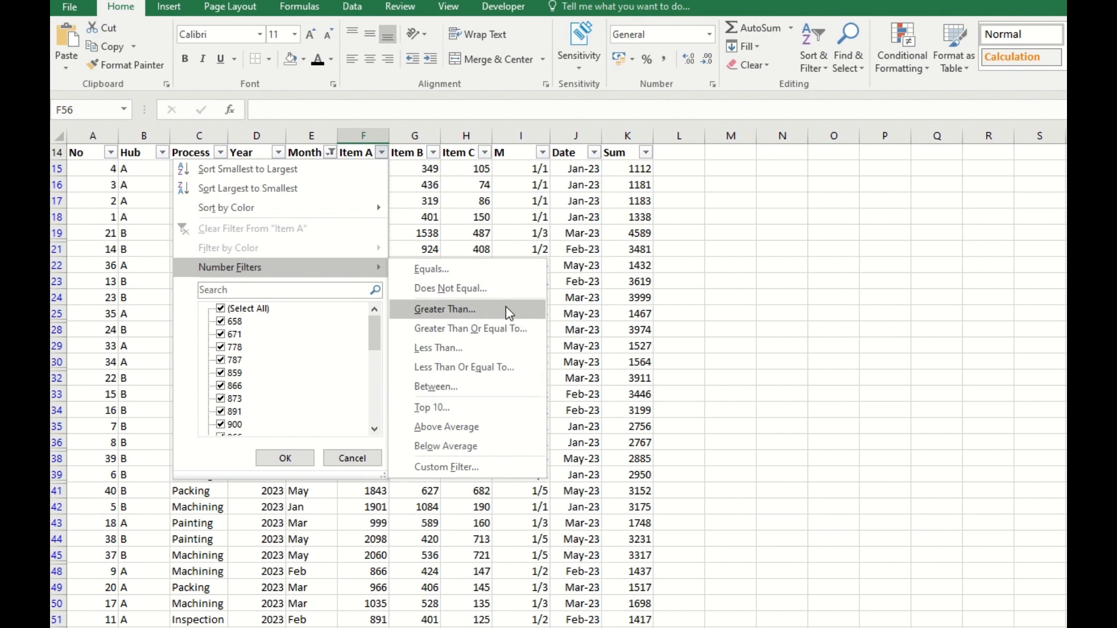
{"action": "left_click", "coordinate": [455, 414]}
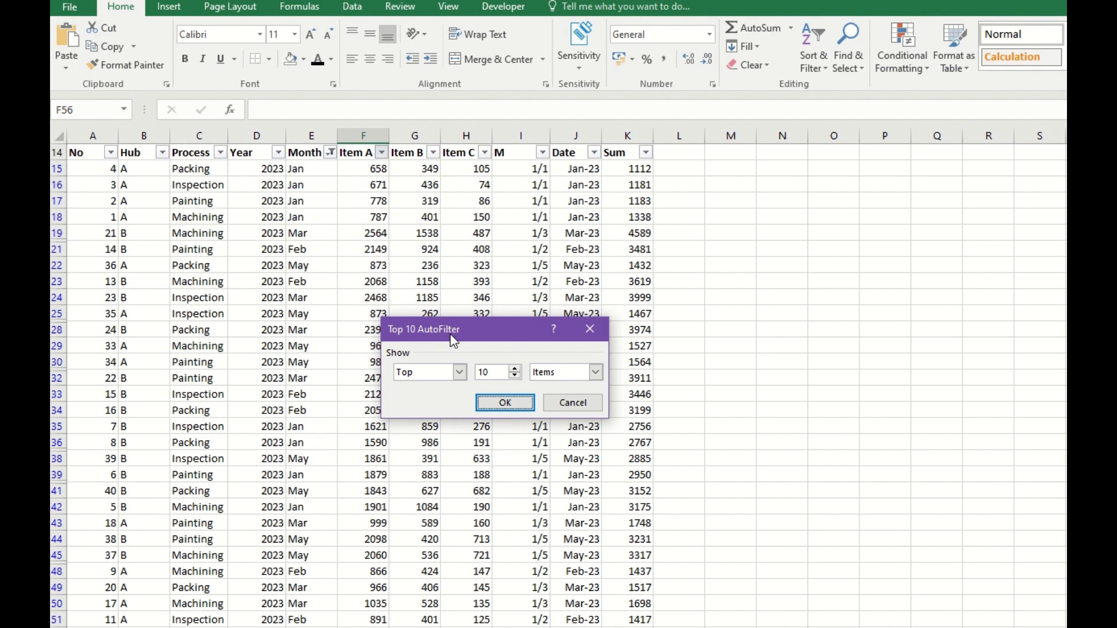
{"action": "left_click", "coordinate": [514, 377]}
{"action": "left_click", "coordinate": [517, 407]}
{"action": "left_click", "coordinate": [409, 164]}
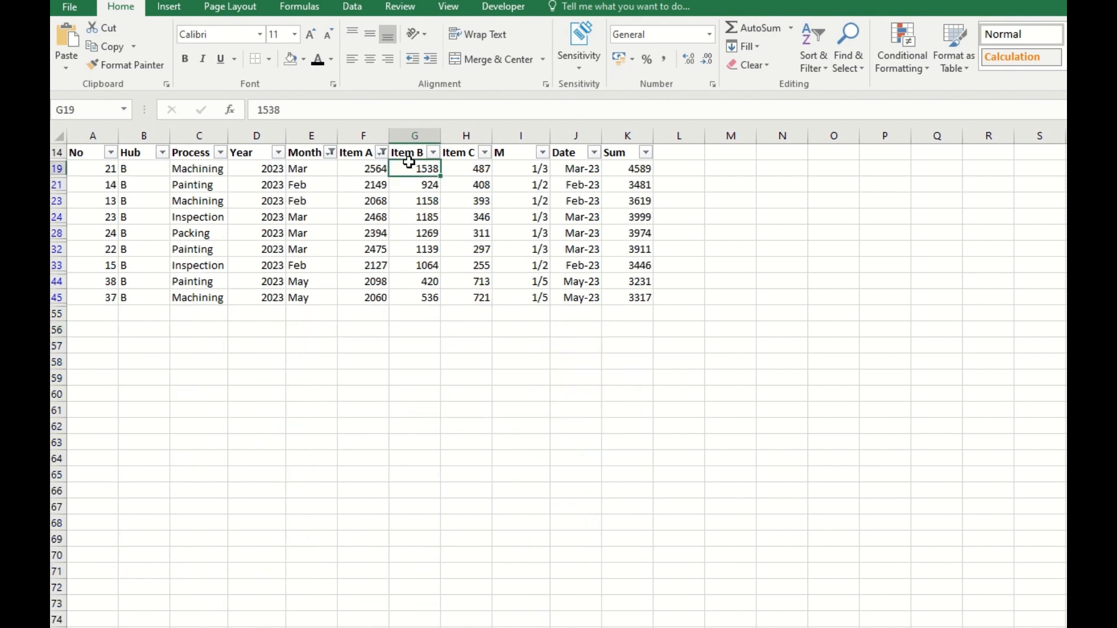
{"action": "left_click_drag", "start_coordinate": [409, 164], "coordinate": [411, 296]}
{"action": "left_click", "coordinate": [351, 168]}
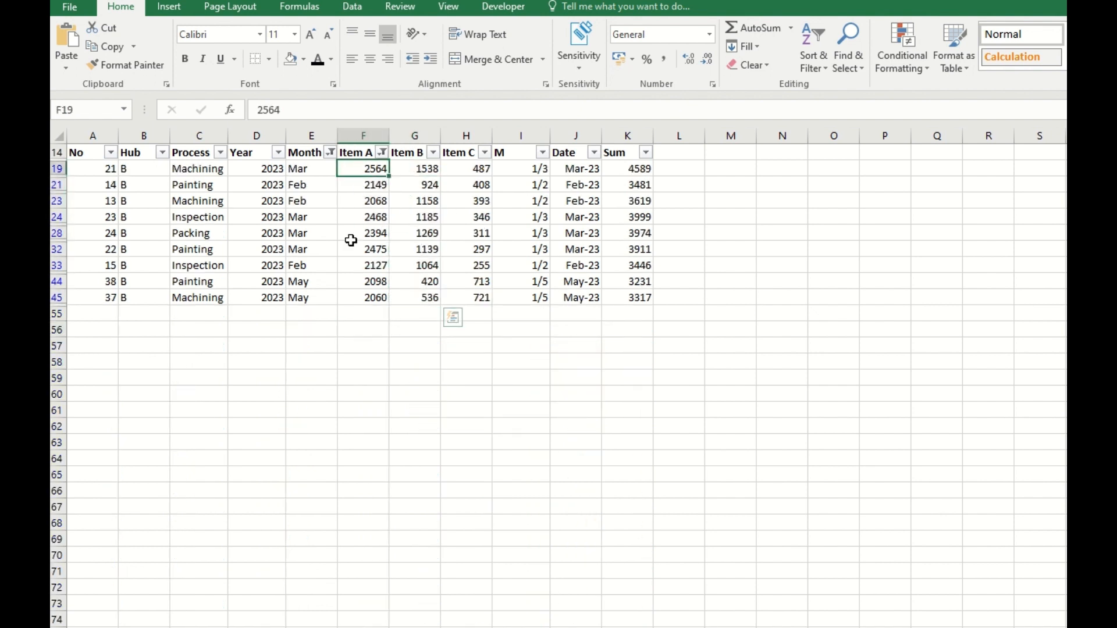
{"action": "left_click_drag", "start_coordinate": [351, 241], "coordinate": [353, 298]}
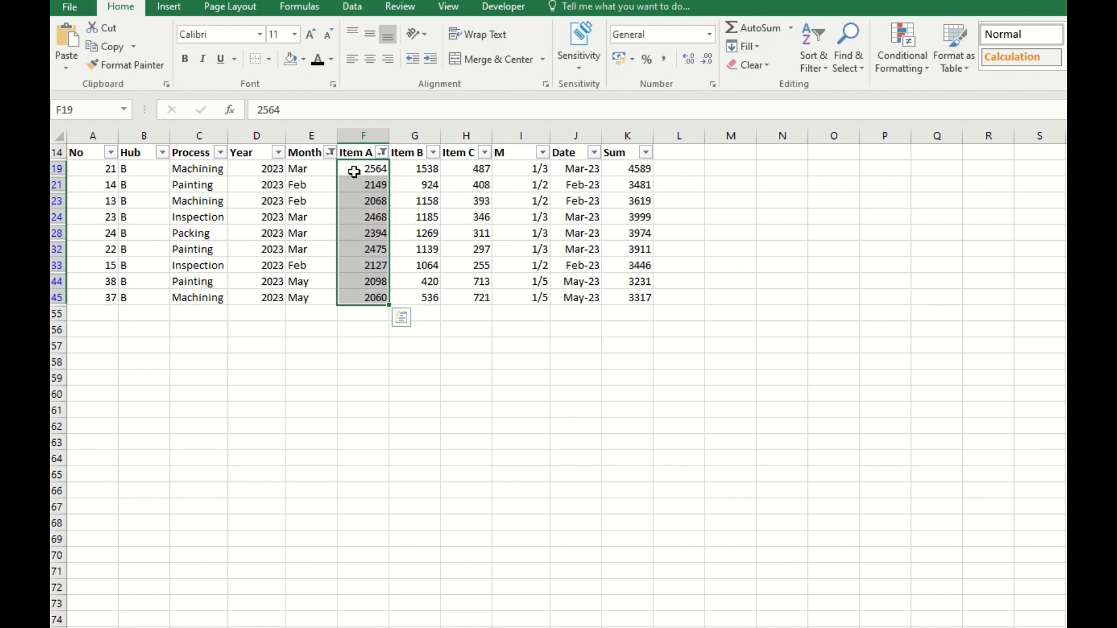
Step: Clear the filter from the Month column
{"action": "mouse_move", "coordinate": [329, 165]}
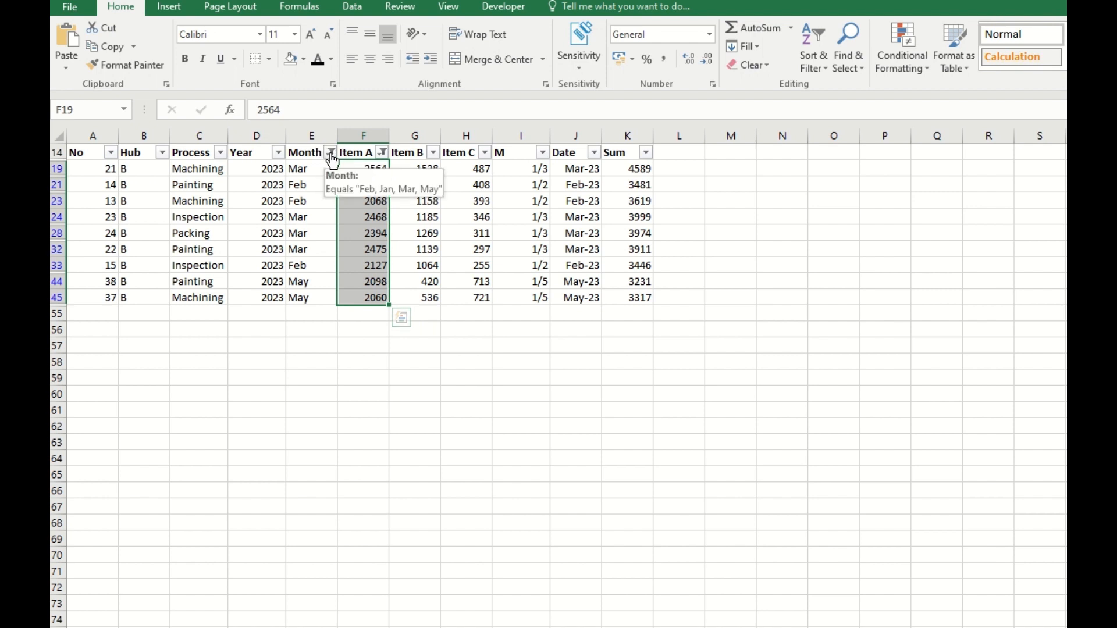
{"action": "left_click", "coordinate": [331, 154]}
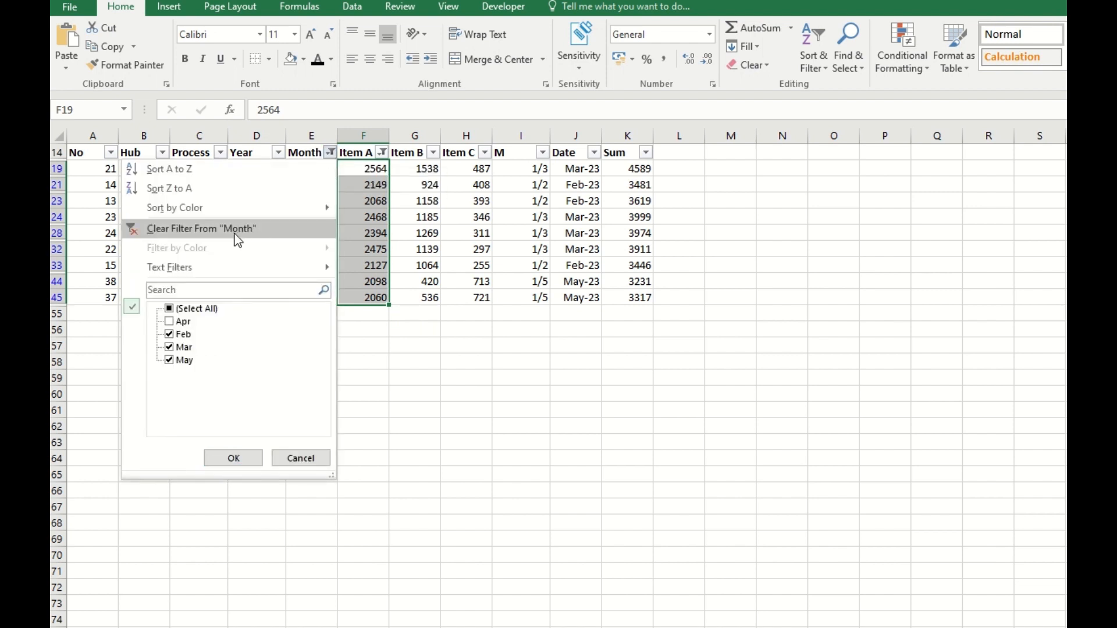
{"action": "left_click", "coordinate": [177, 231]}
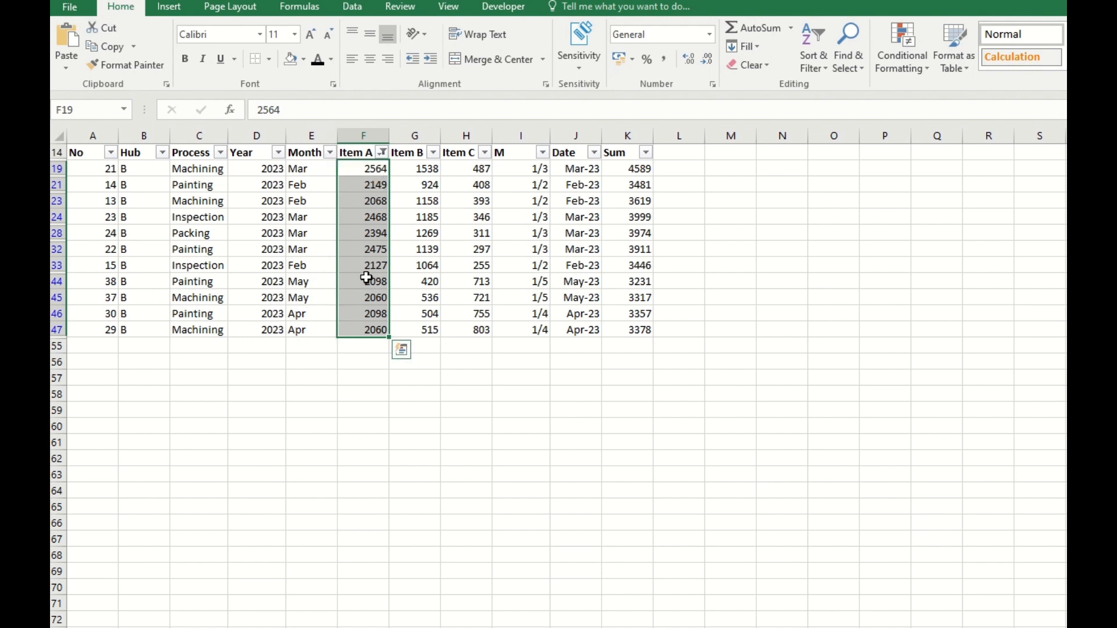
Step: Sort the filtered Item A column from smallest to largest, then clear all filters from the data
{"action": "left_click", "coordinate": [382, 152]}
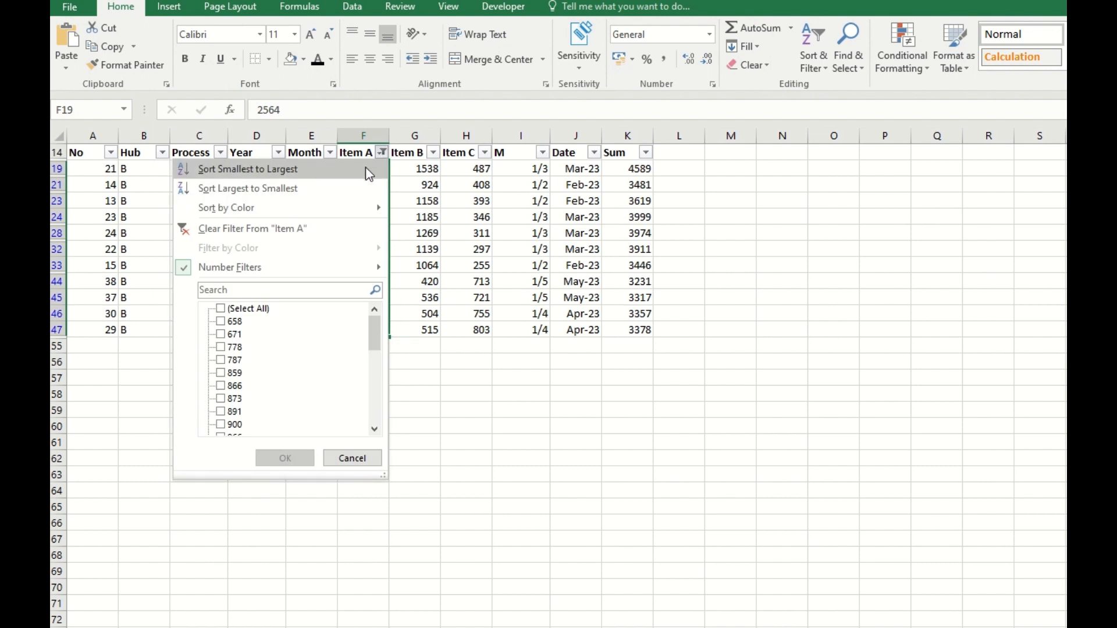
{"action": "left_click", "coordinate": [370, 170]}
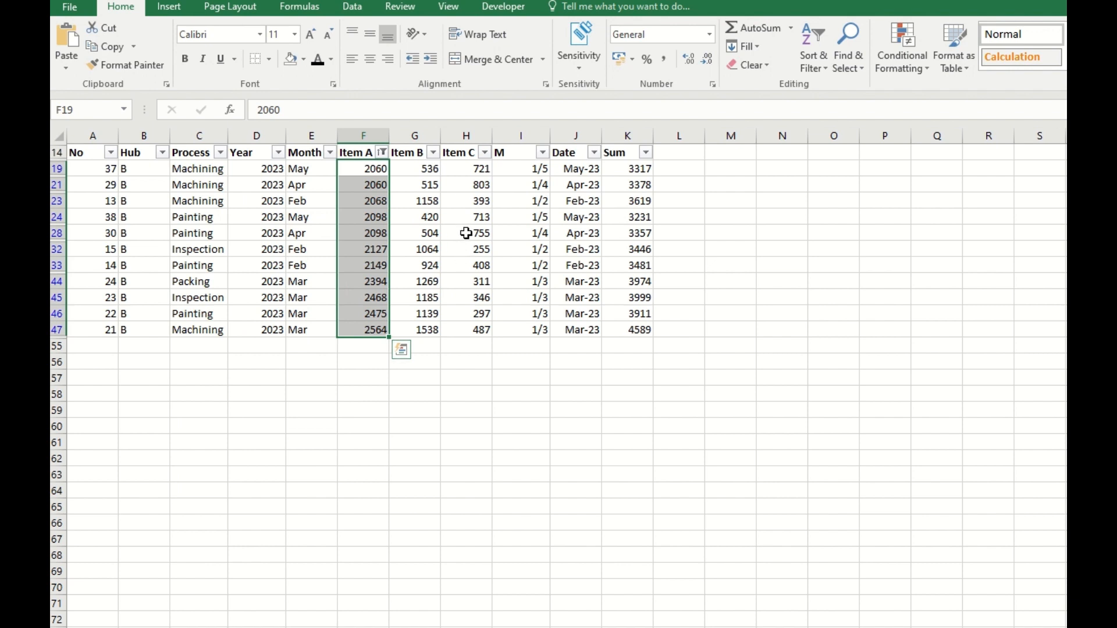
{"action": "left_click", "coordinate": [810, 56]}
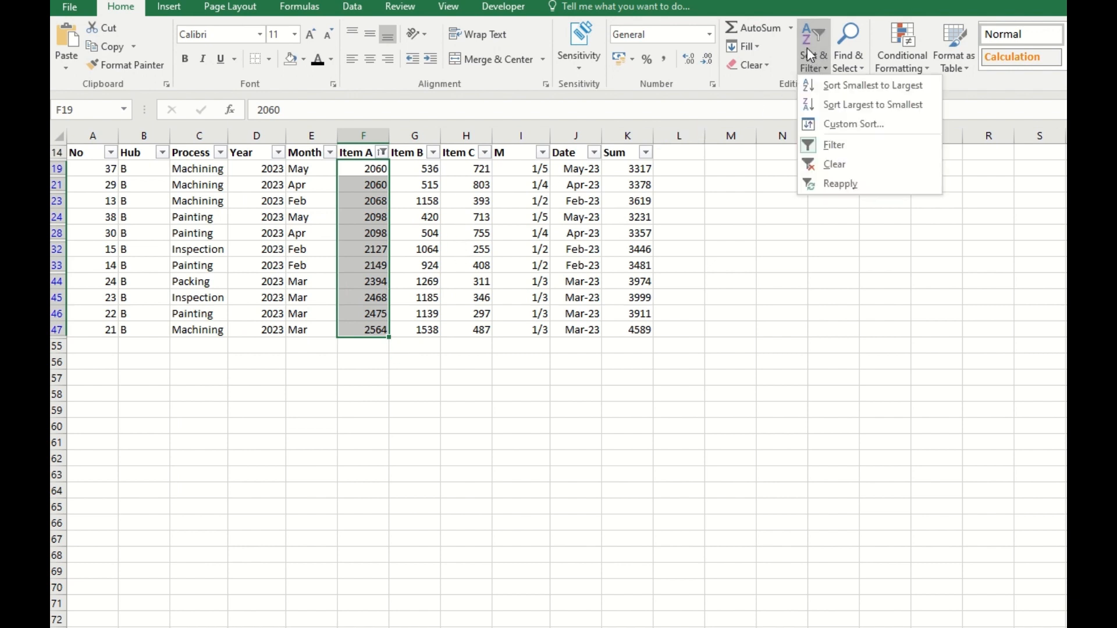
{"action": "left_click", "coordinate": [845, 166]}
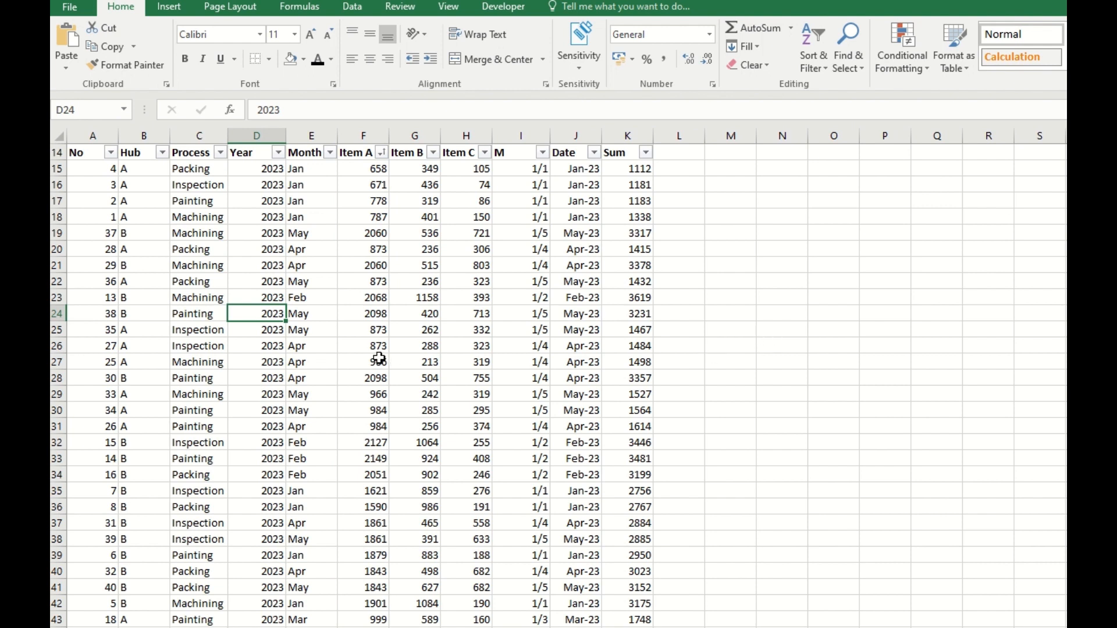
Step: Convert the whole data range A14:K54 into a table with headers
{"action": "key", "text": "ctrl+a"}
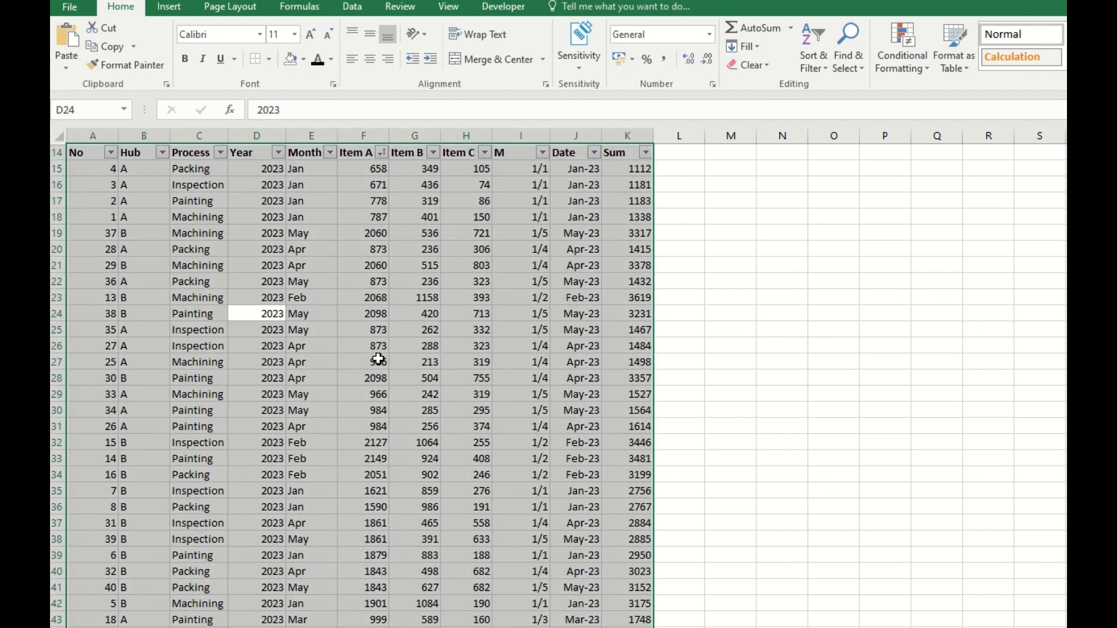
{"action": "key", "text": "ctrl+t"}
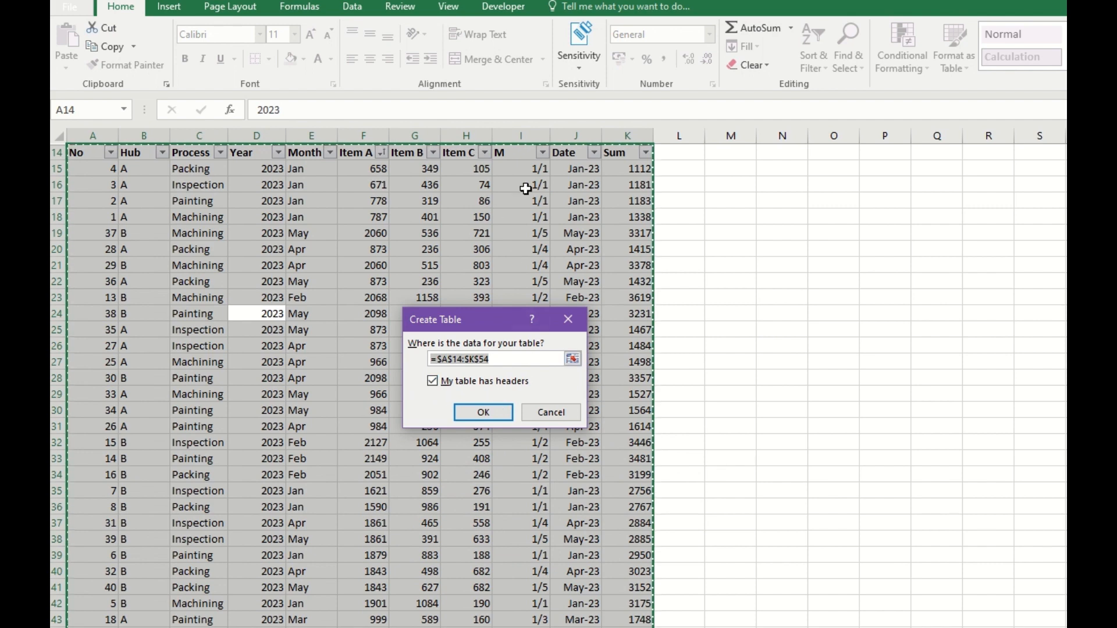
{"action": "left_click", "coordinate": [498, 413]}
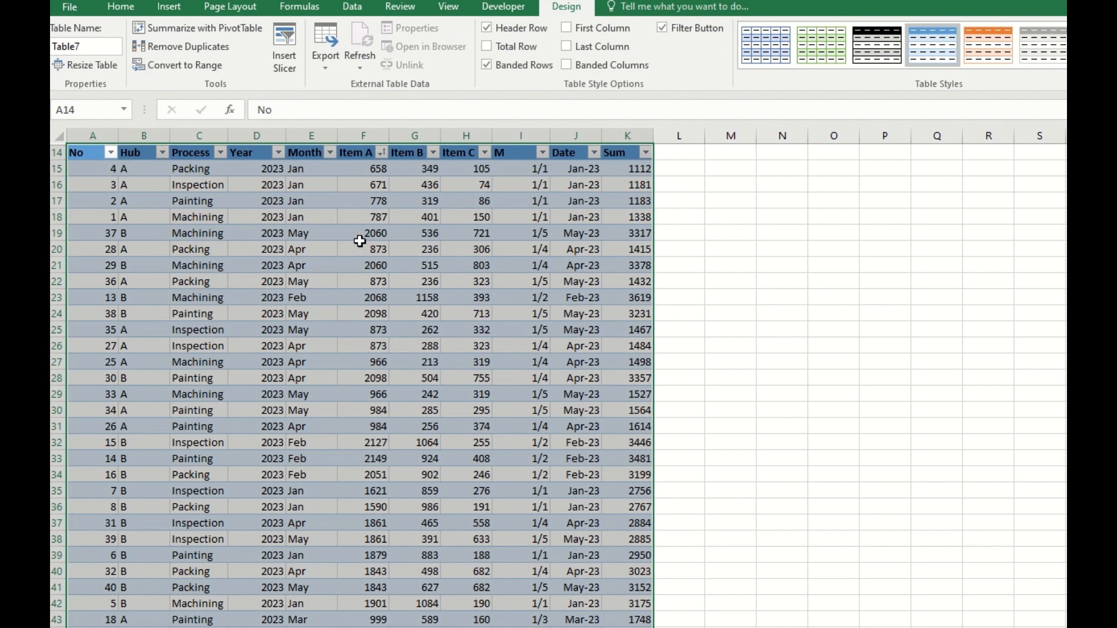
{"action": "left_click", "coordinate": [362, 249]}
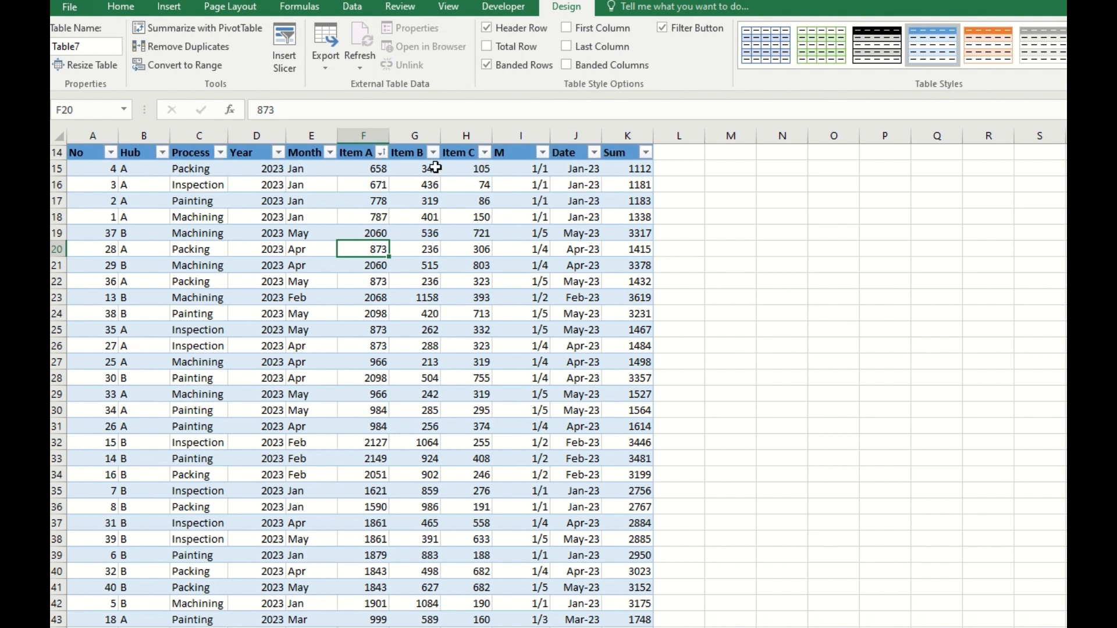
Step: Filter the table's Item A column to its top 5 items
{"action": "left_click", "coordinate": [381, 153]}
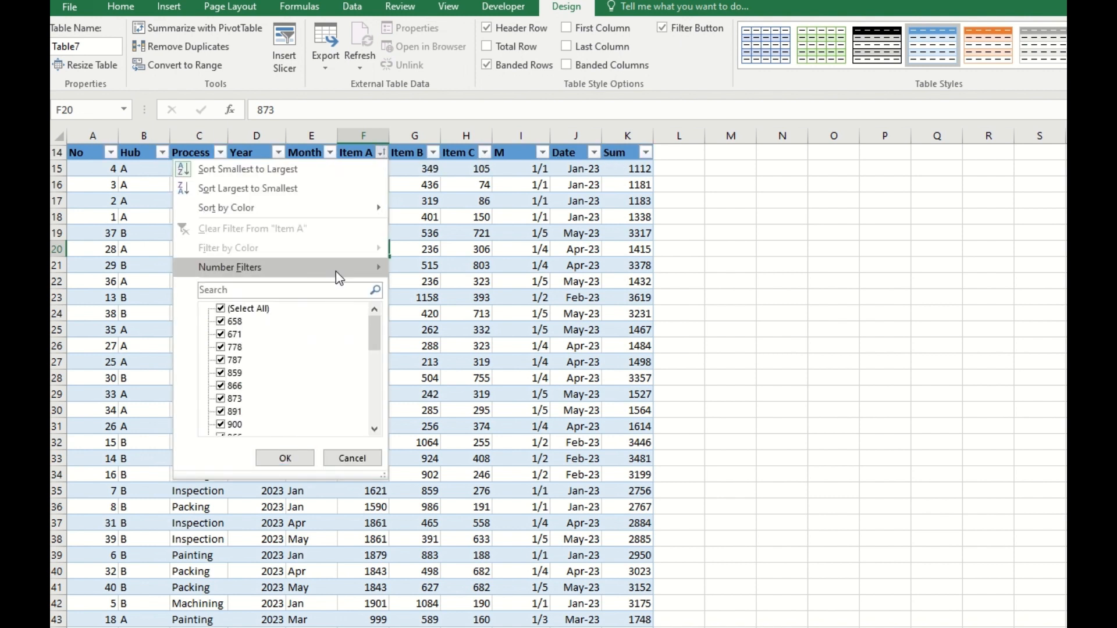
{"action": "mouse_move", "coordinate": [338, 269]}
{"action": "left_click", "coordinate": [464, 410]}
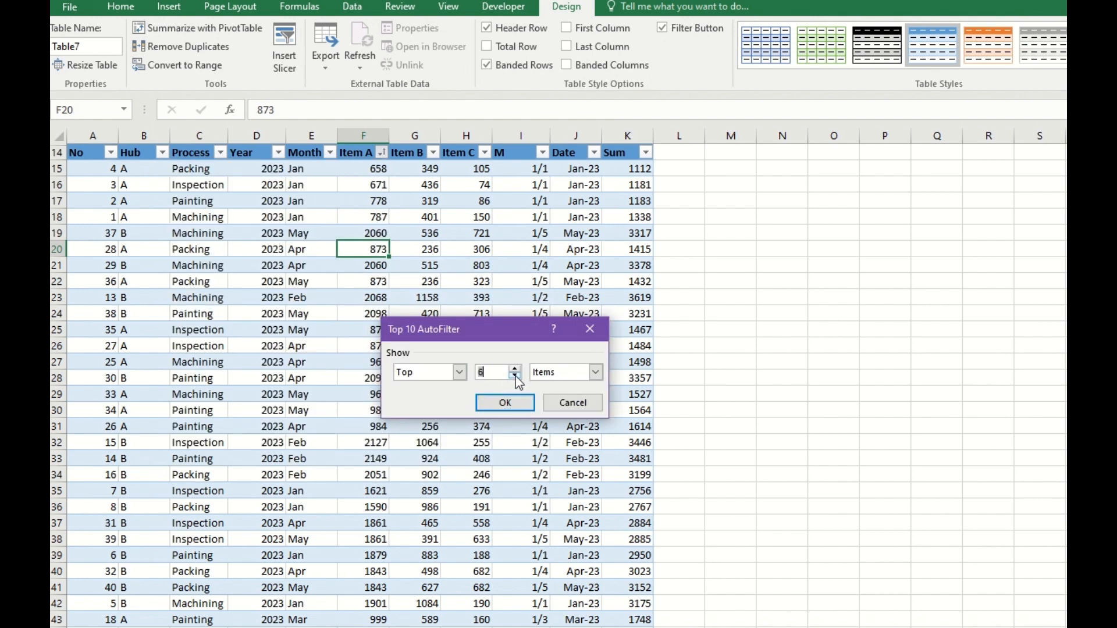
{"action": "left_click", "coordinate": [505, 403]}
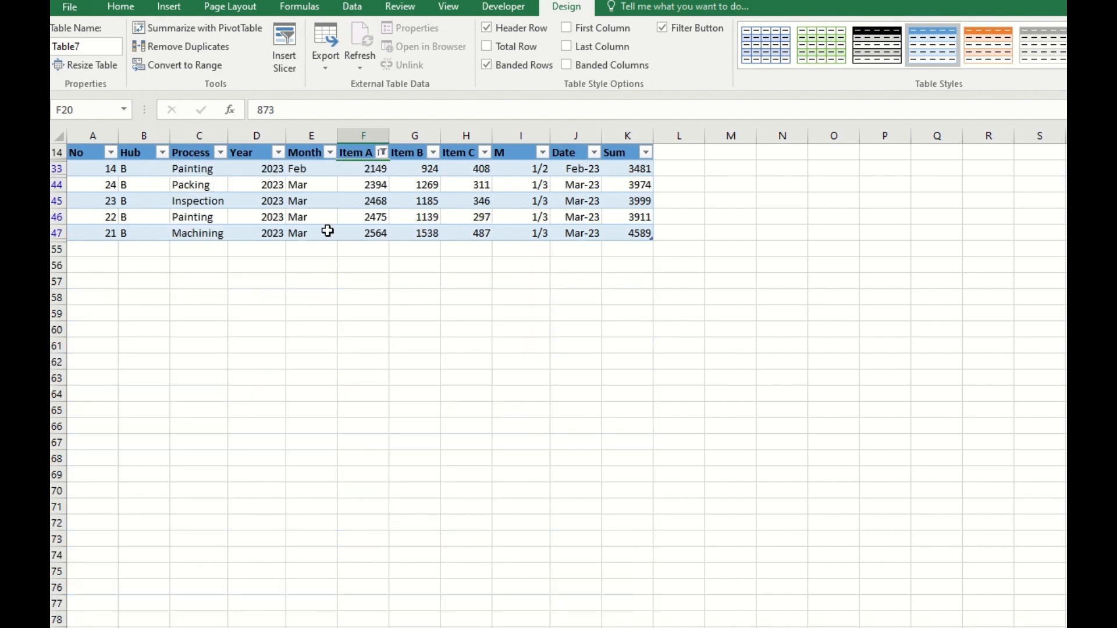
Step: Sort the filtered table by Item A from smallest to largest
{"action": "left_click", "coordinate": [381, 152]}
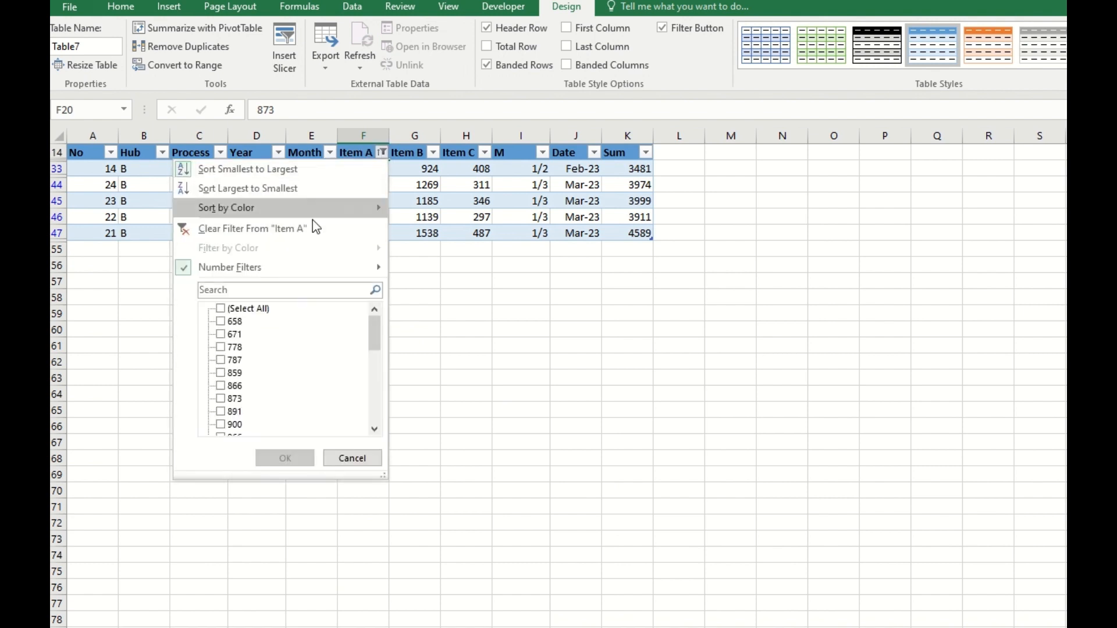
{"action": "left_click", "coordinate": [318, 172]}
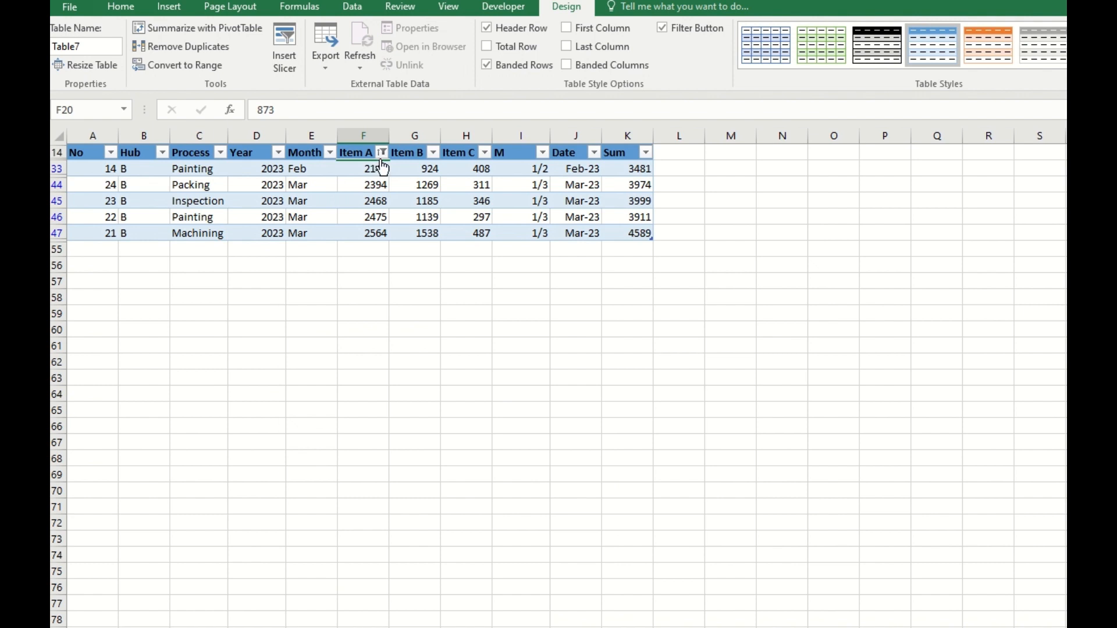
{"action": "left_click", "coordinate": [594, 154]}
{"action": "key", "text": "Escape"}
Step: Open a custom sort for the table with Date, oldest to newest, as the first sort level
{"action": "left_click", "coordinate": [125, 10]}
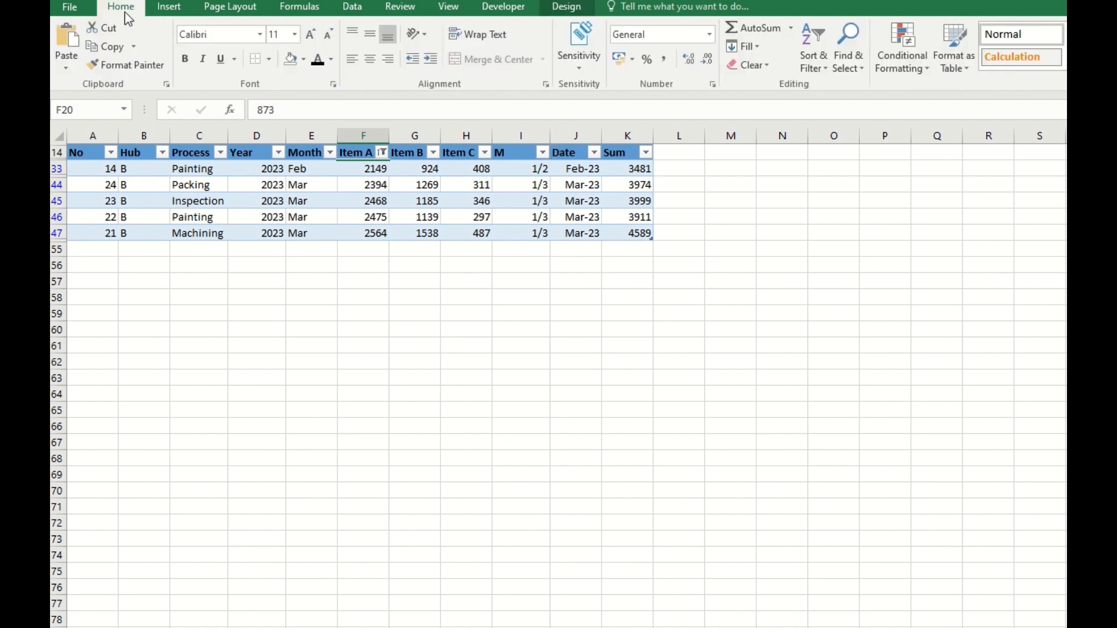
{"action": "left_click", "coordinate": [813, 58]}
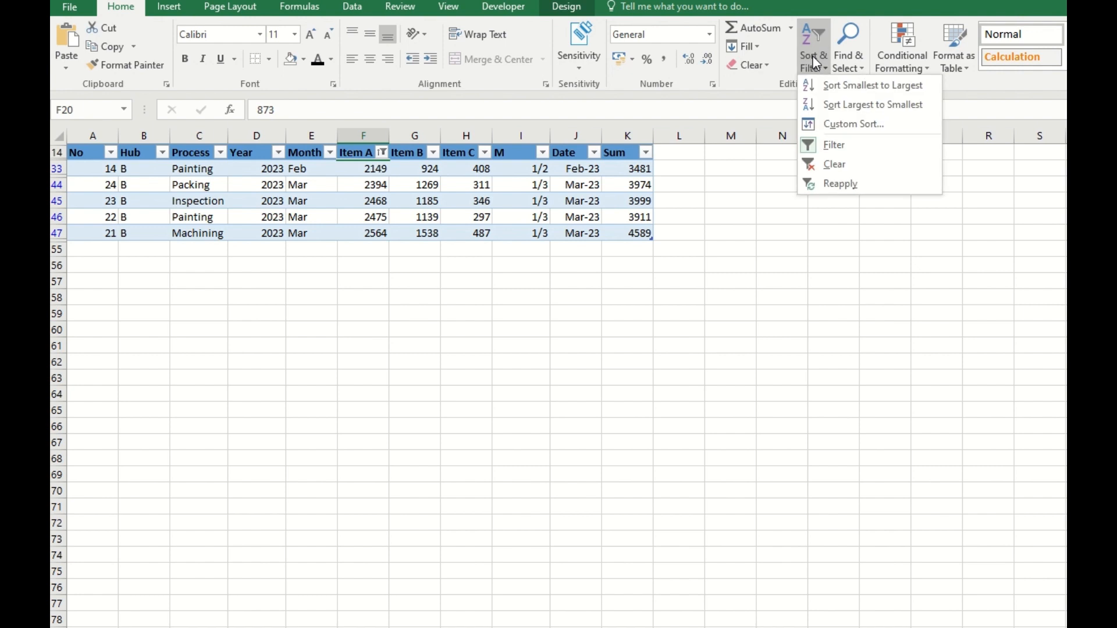
{"action": "left_click", "coordinate": [892, 126]}
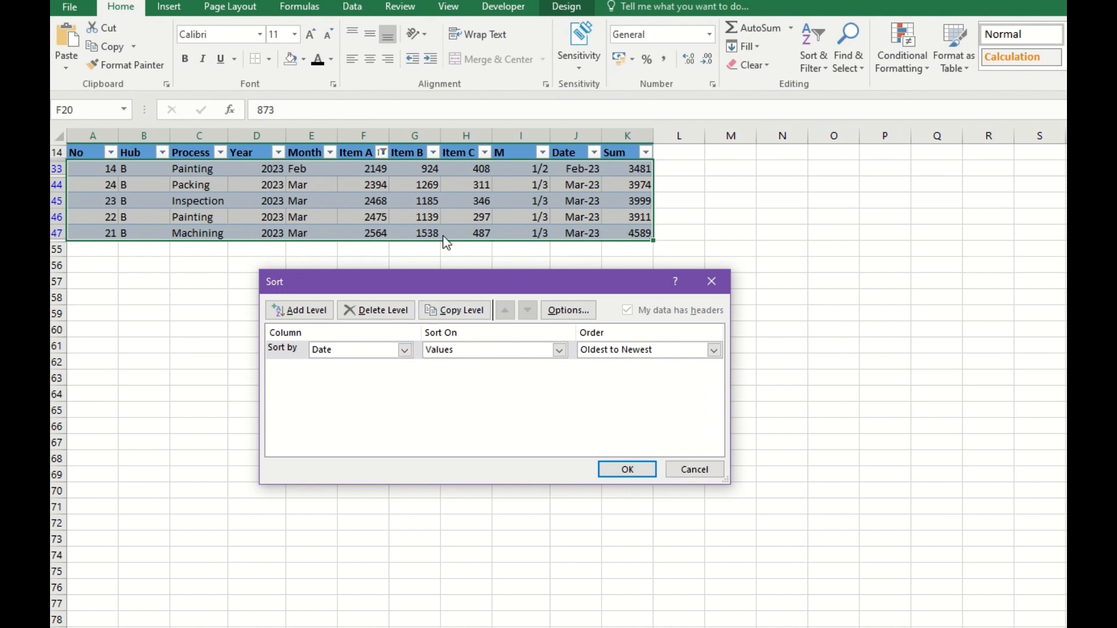
{"action": "left_click", "coordinate": [405, 349]}
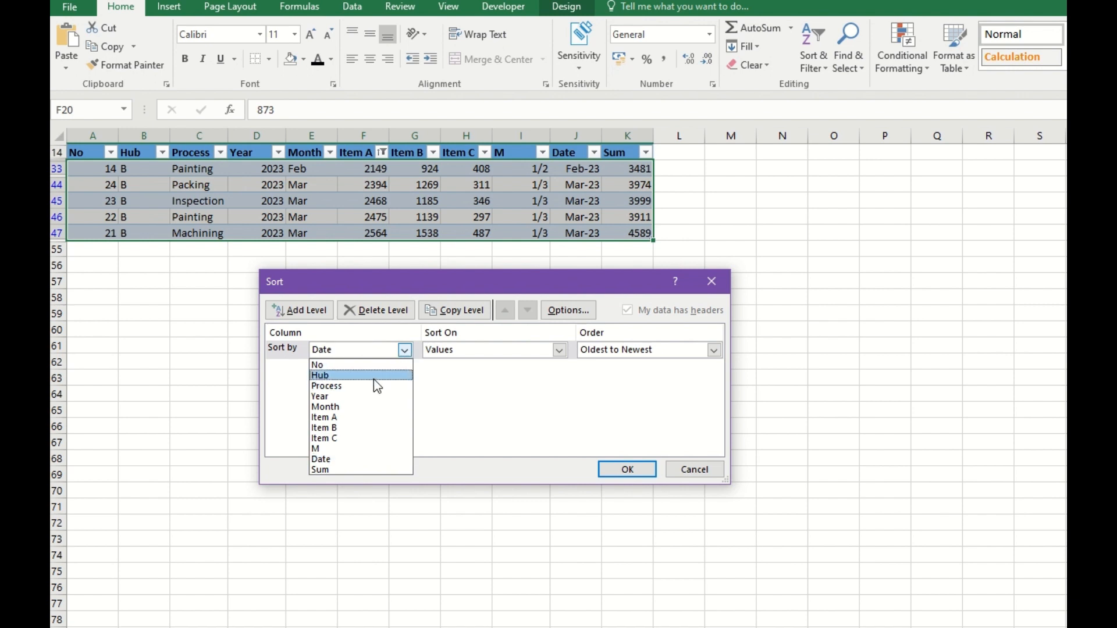
{"action": "left_click", "coordinate": [443, 382]}
Step: Add a second sort level on Hub values in A to Z order
{"action": "left_click", "coordinate": [295, 310]}
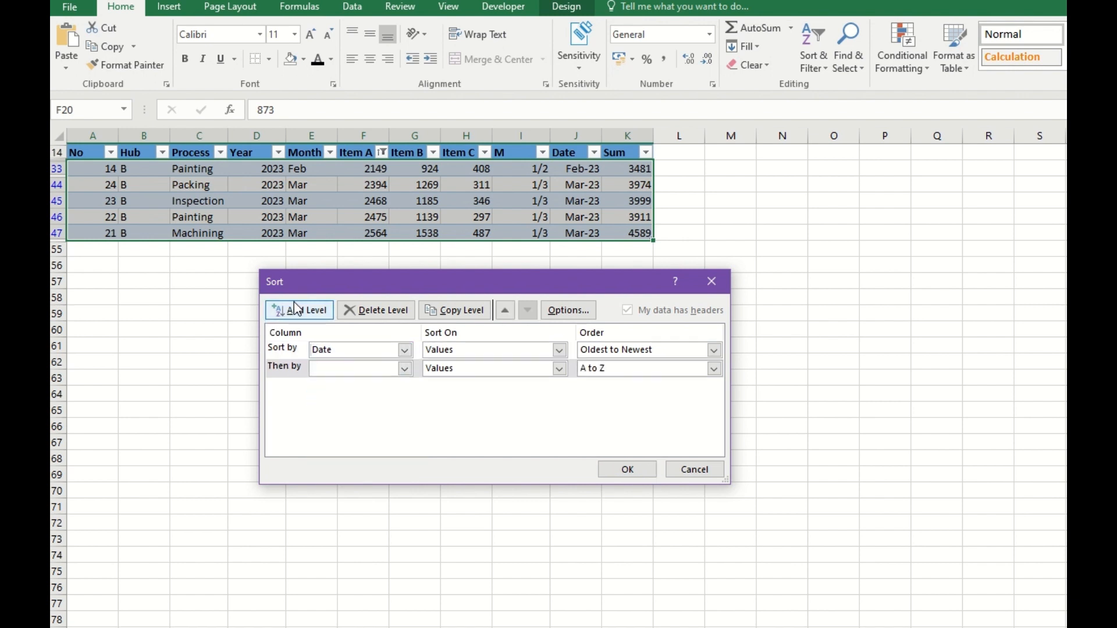
{"action": "left_click", "coordinate": [405, 370]}
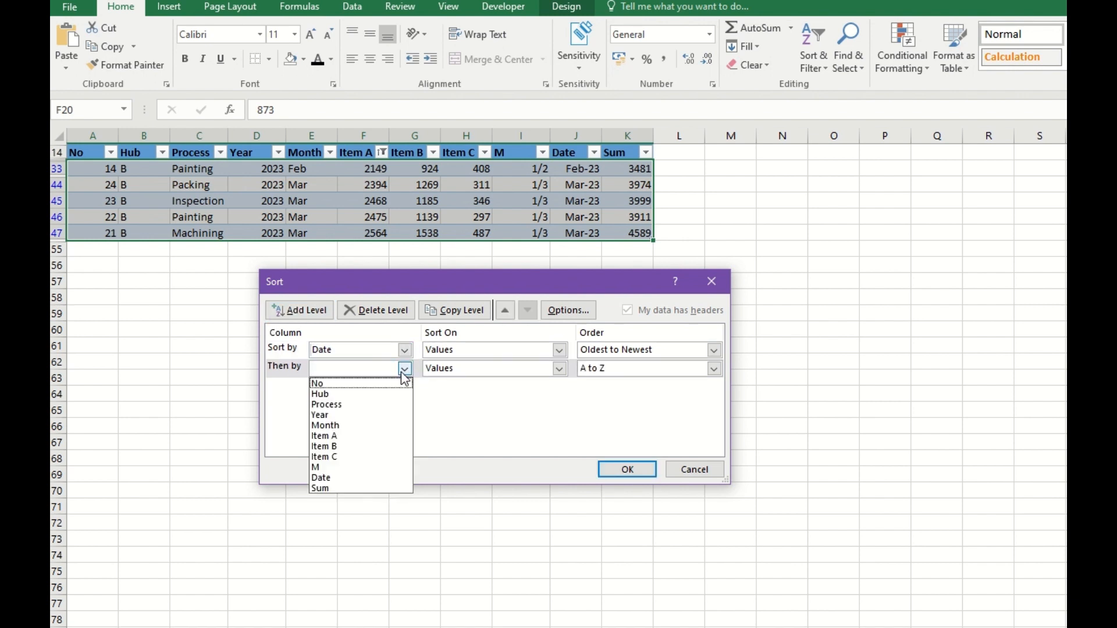
{"action": "left_click", "coordinate": [344, 395]}
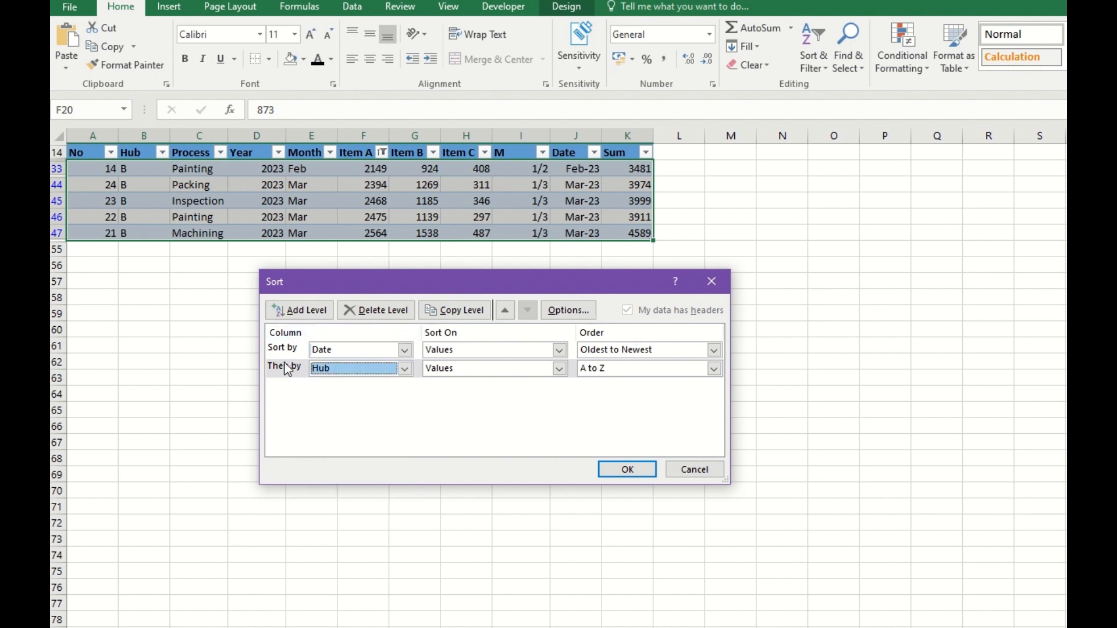
Step: Move the Hub sort level above Date, add Process in A to Z order as the third level, and apply the sort
{"action": "left_click", "coordinate": [507, 312]}
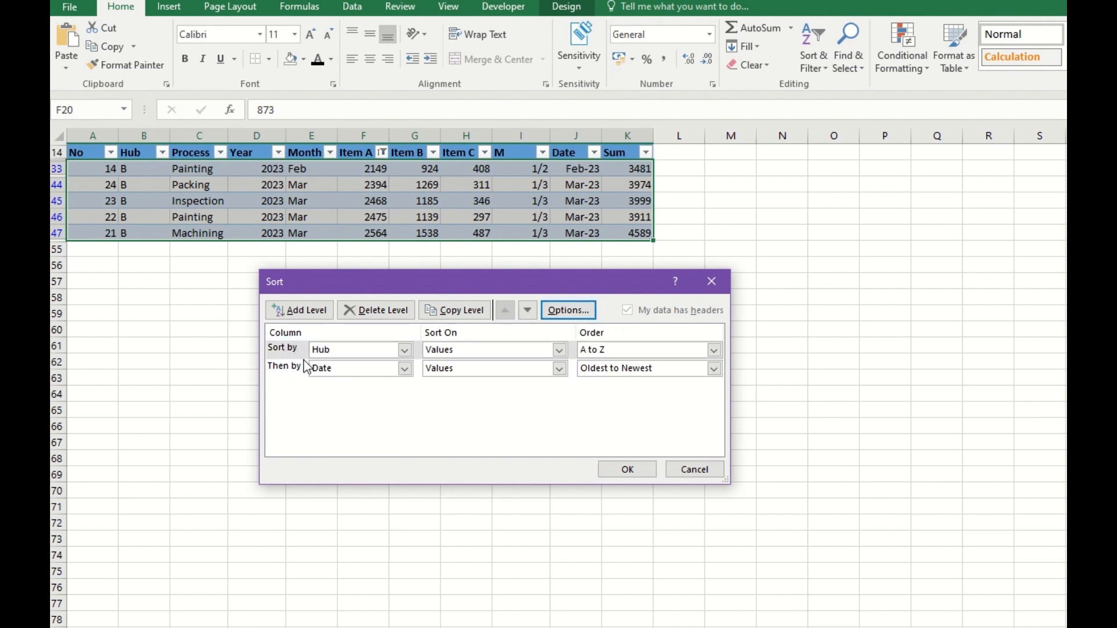
{"action": "left_click", "coordinate": [299, 310]}
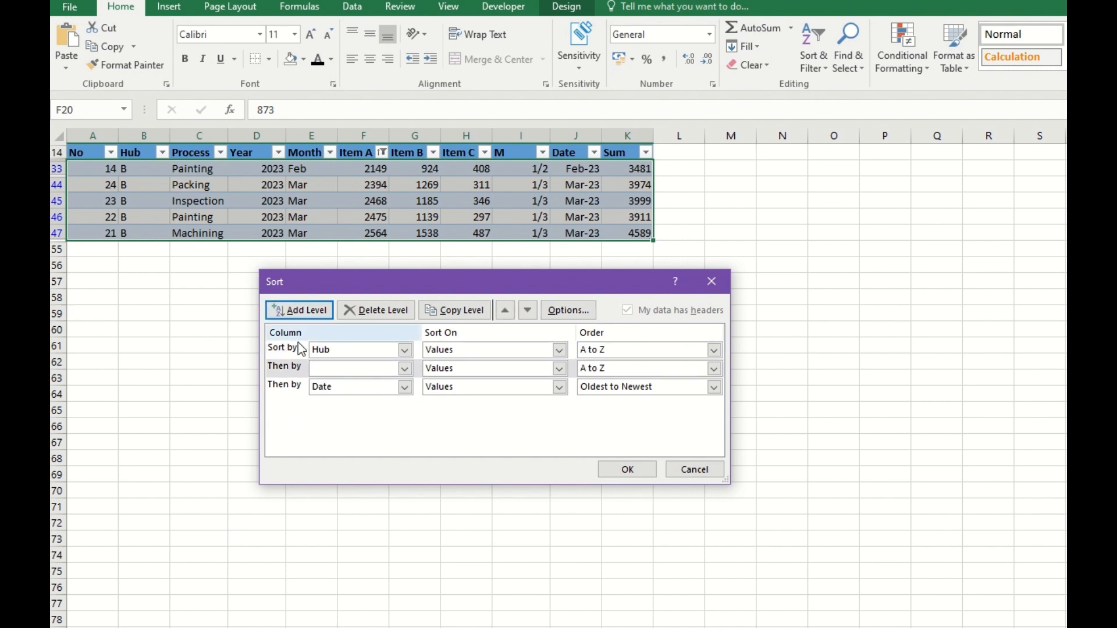
{"action": "left_click", "coordinate": [528, 311]}
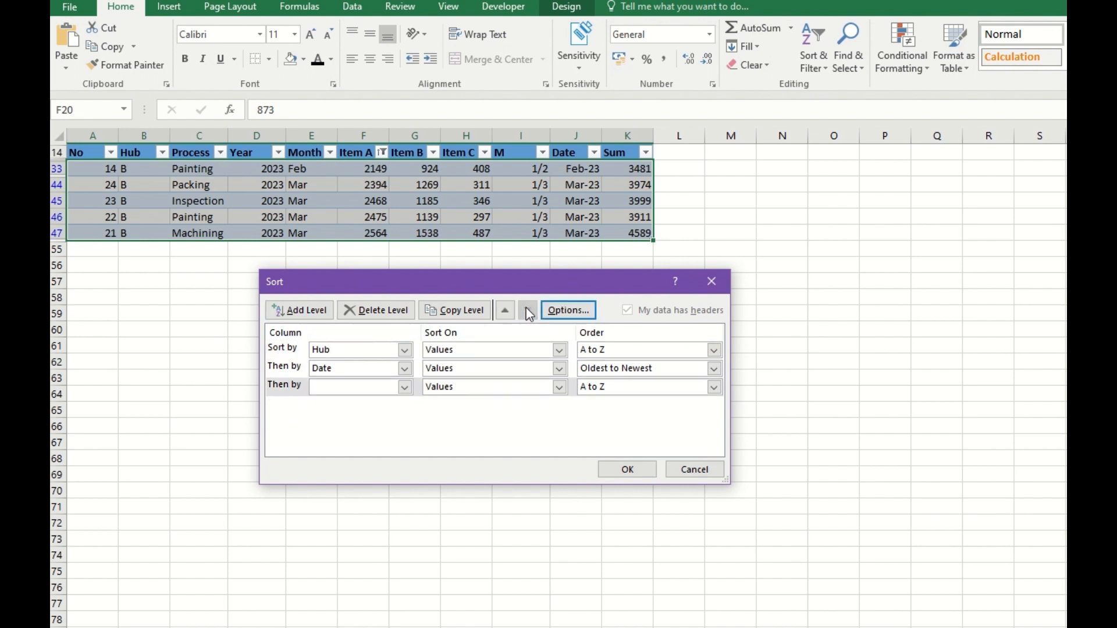
{"action": "left_click", "coordinate": [405, 387]}
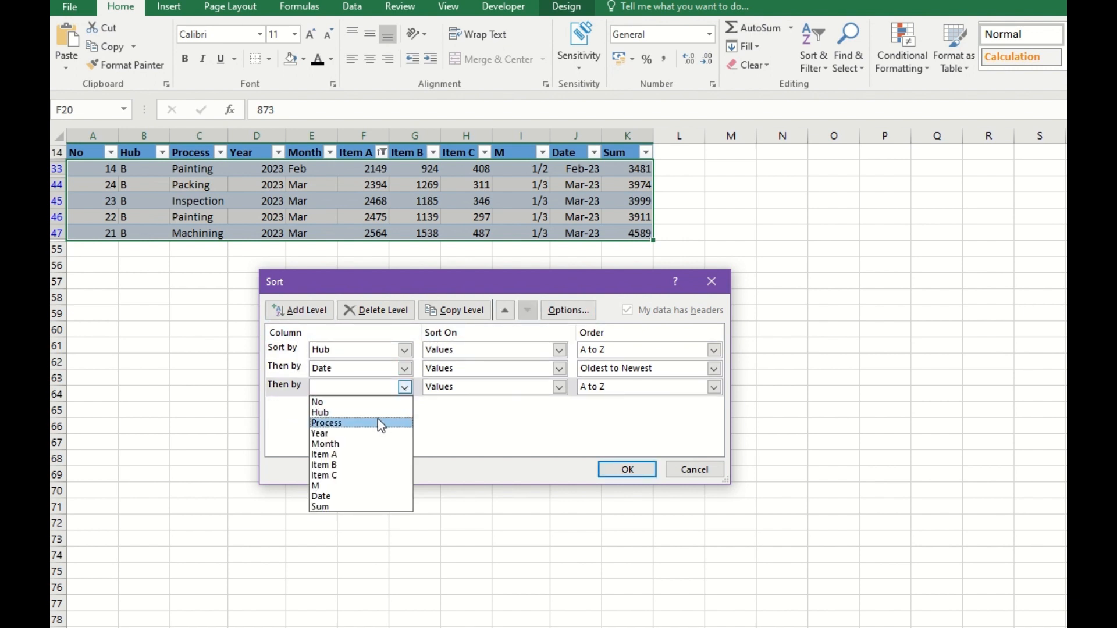
{"action": "left_click", "coordinate": [378, 420]}
{"action": "left_click", "coordinate": [627, 469]}
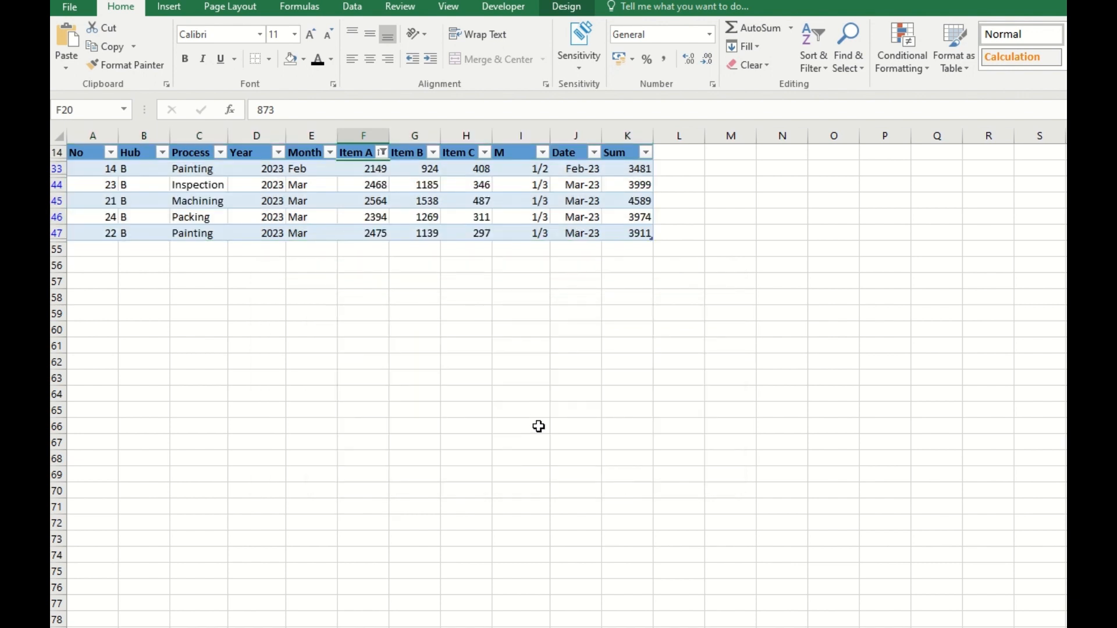
Step: Clear the Item A filter and reapply the Hub, Date and Process custom sort to the whole table
{"action": "left_click", "coordinate": [381, 153]}
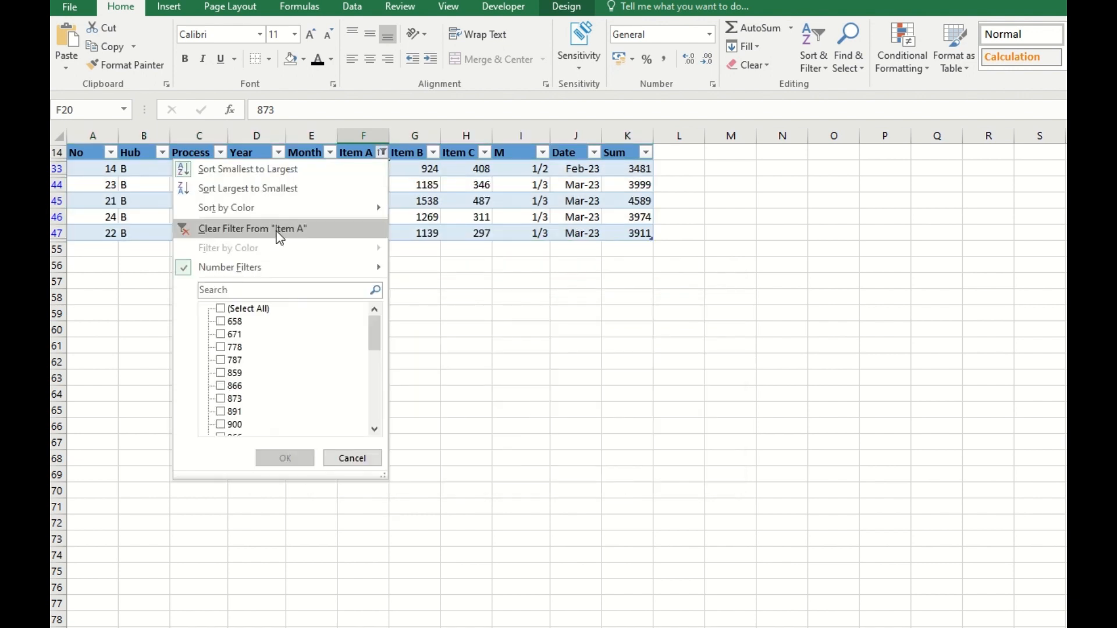
{"action": "left_click", "coordinate": [252, 229]}
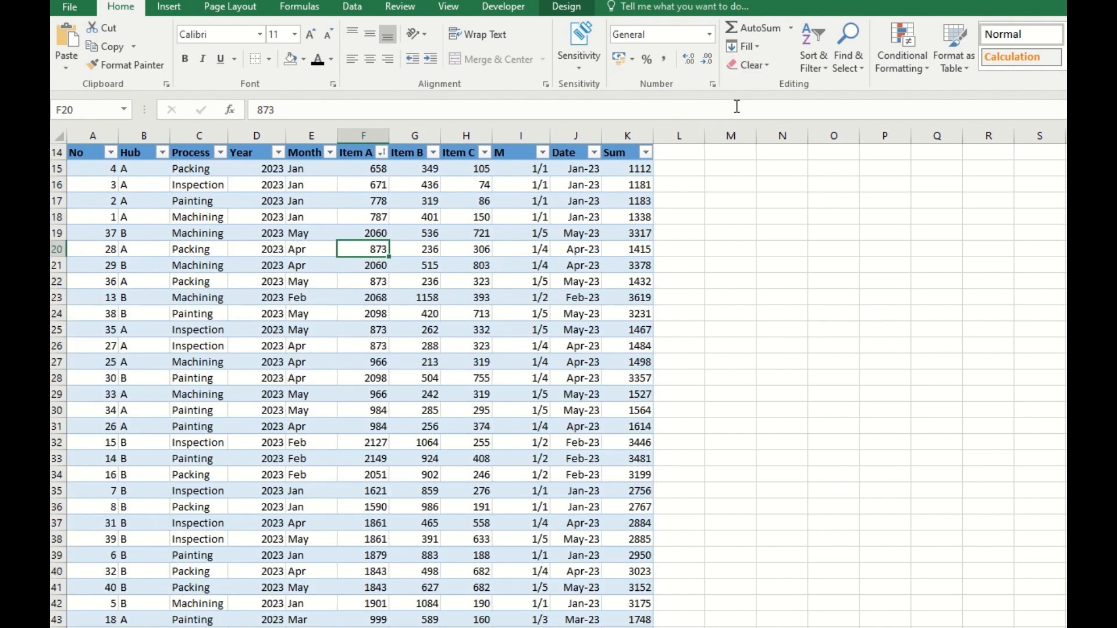
{"action": "left_click", "coordinate": [812, 63]}
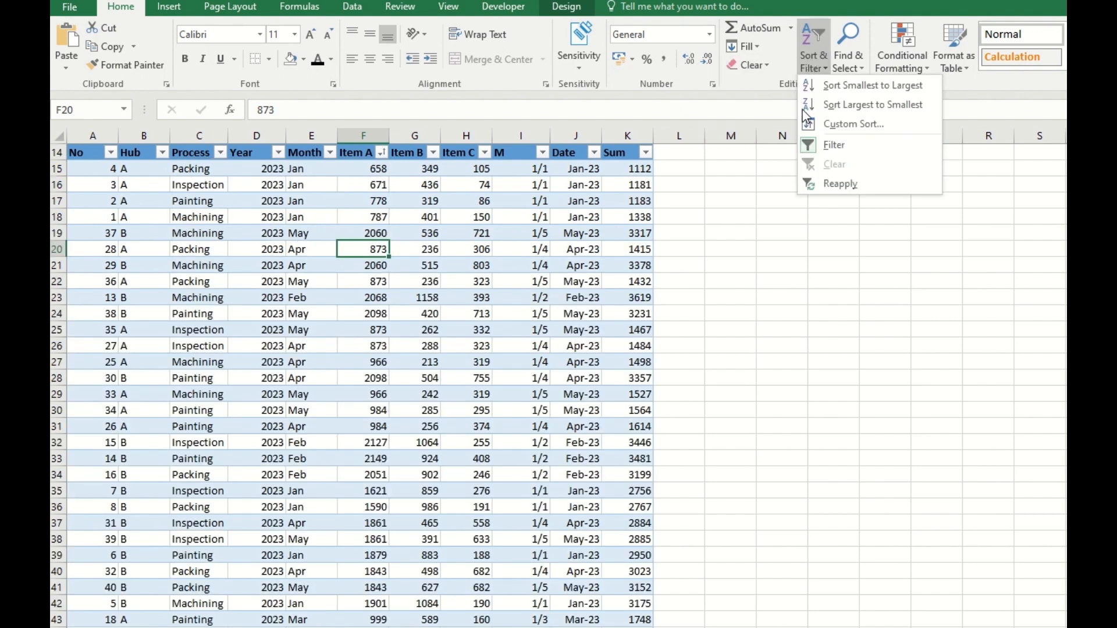
{"action": "left_click", "coordinate": [856, 118]}
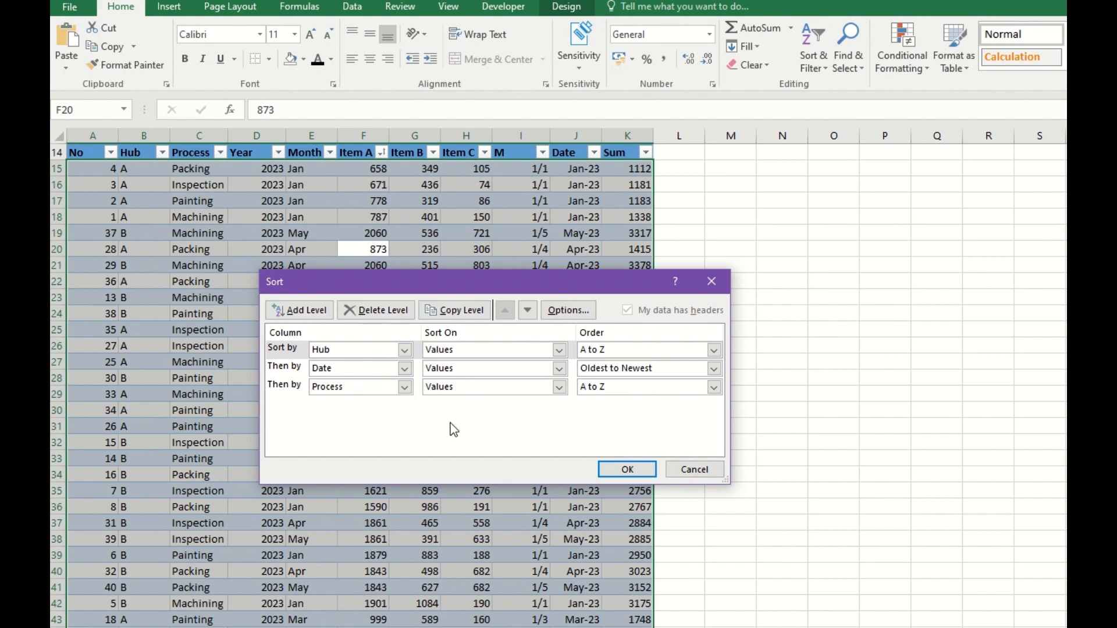
{"action": "left_click", "coordinate": [627, 469]}
{"action": "left_click", "coordinate": [417, 457]}
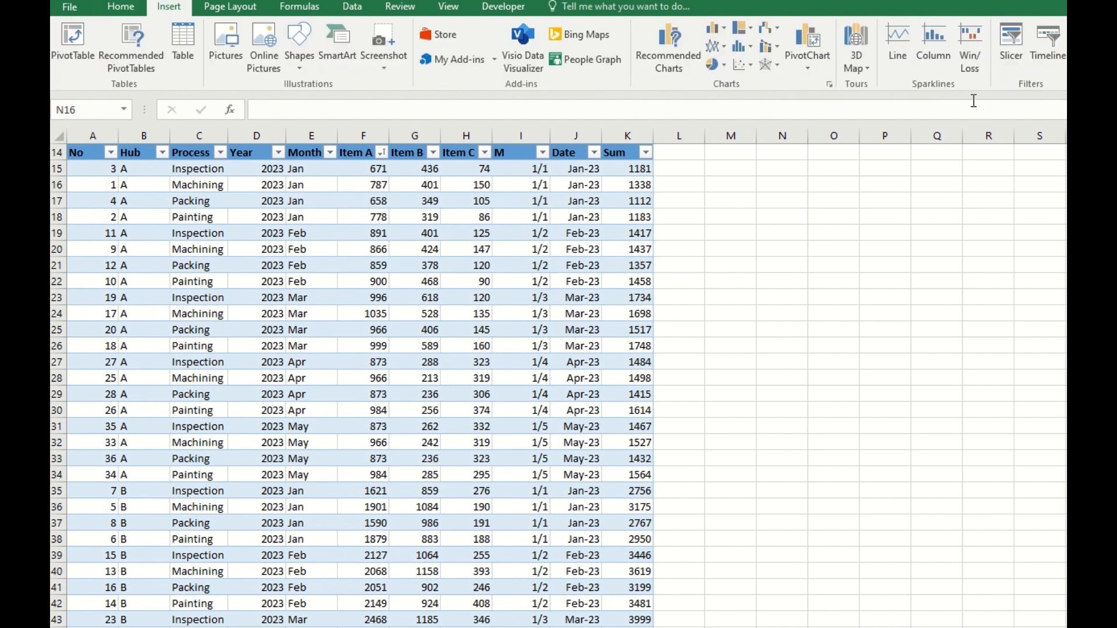
Step: Insert slicers for the table's Process and Month columns
{"action": "left_click", "coordinate": [1012, 37]}
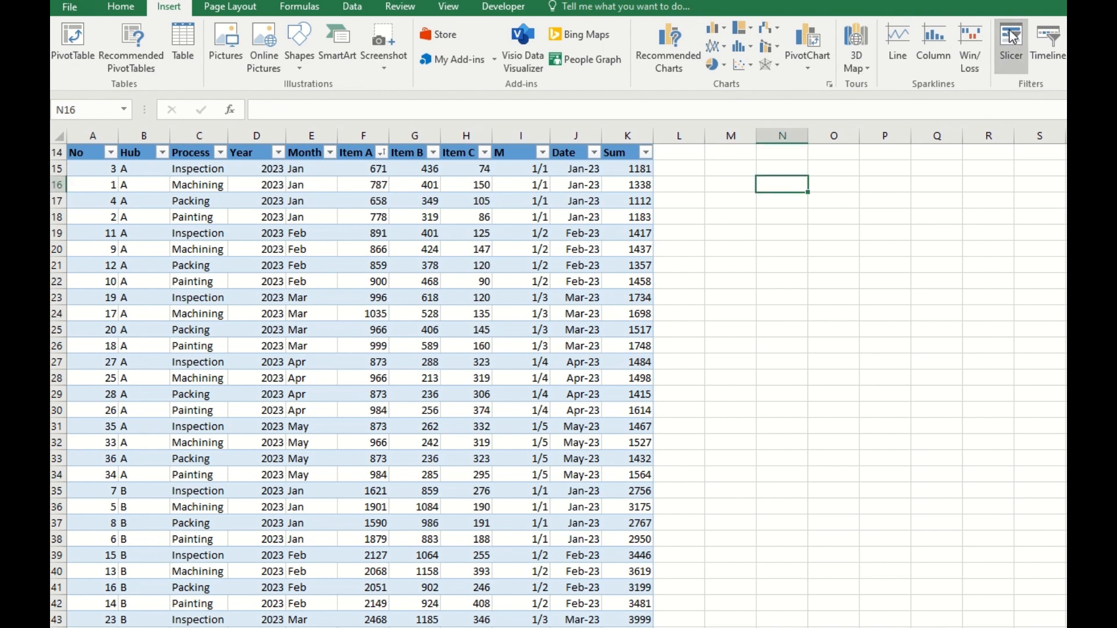
{"action": "left_click", "coordinate": [410, 315]}
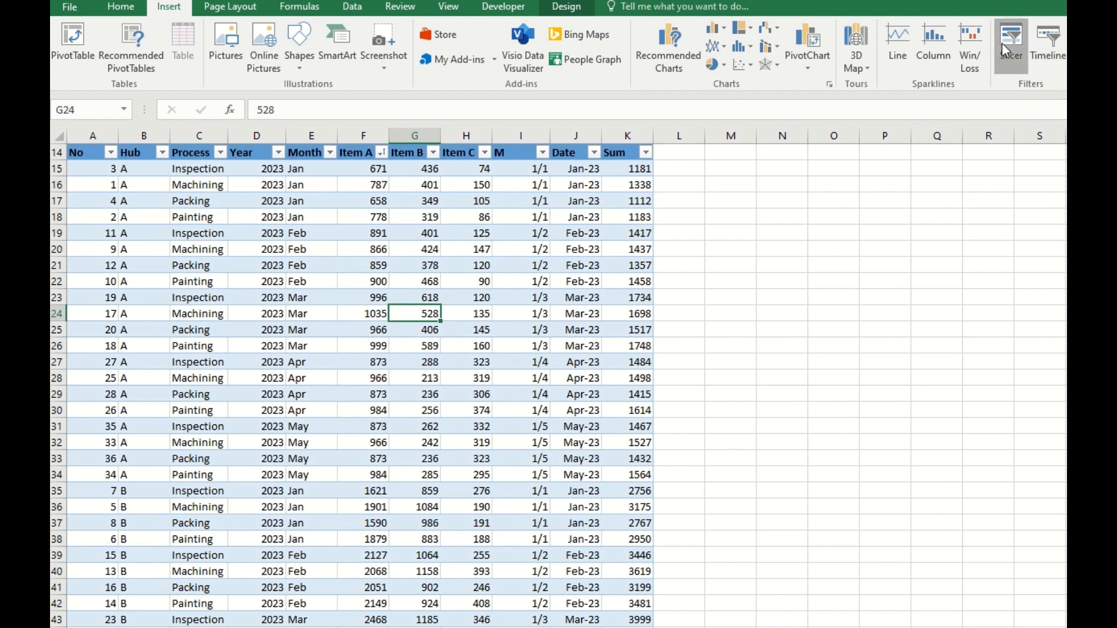
{"action": "left_click", "coordinate": [1002, 46]}
{"action": "left_click_drag", "start_coordinate": [538, 242], "coordinate": [789, 218]}
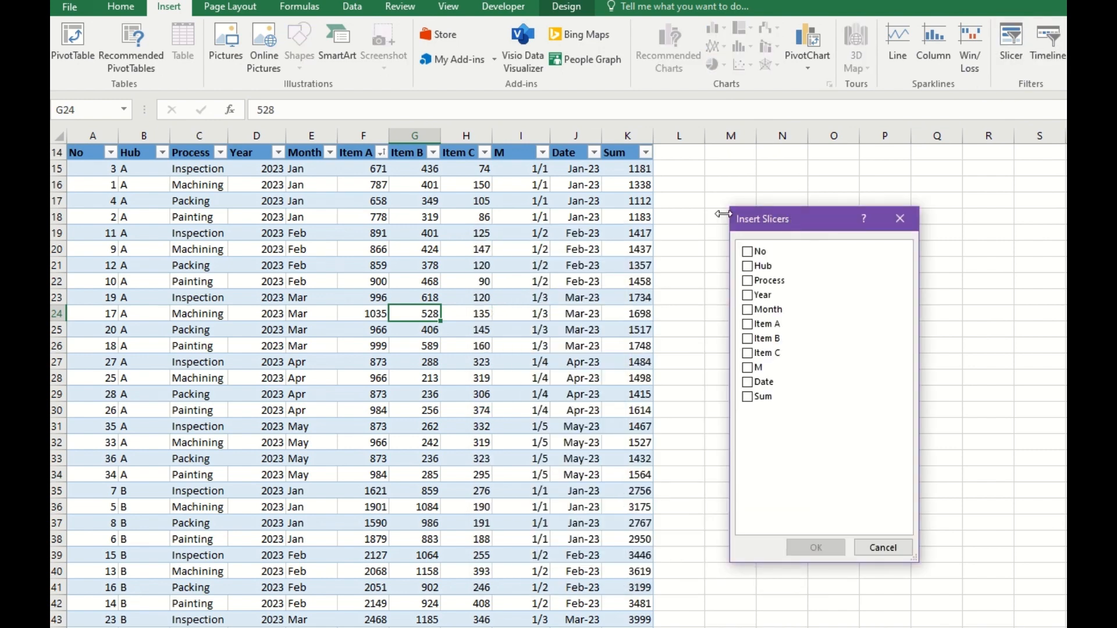
{"action": "left_click", "coordinate": [750, 281]}
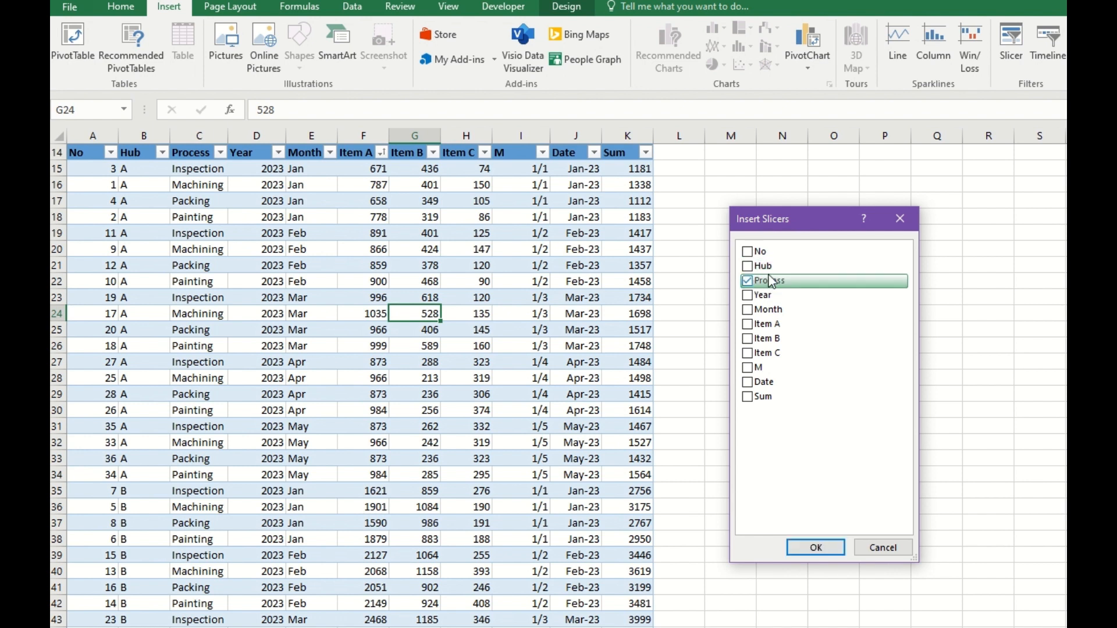
{"action": "left_click", "coordinate": [747, 310]}
{"action": "left_click", "coordinate": [816, 547]}
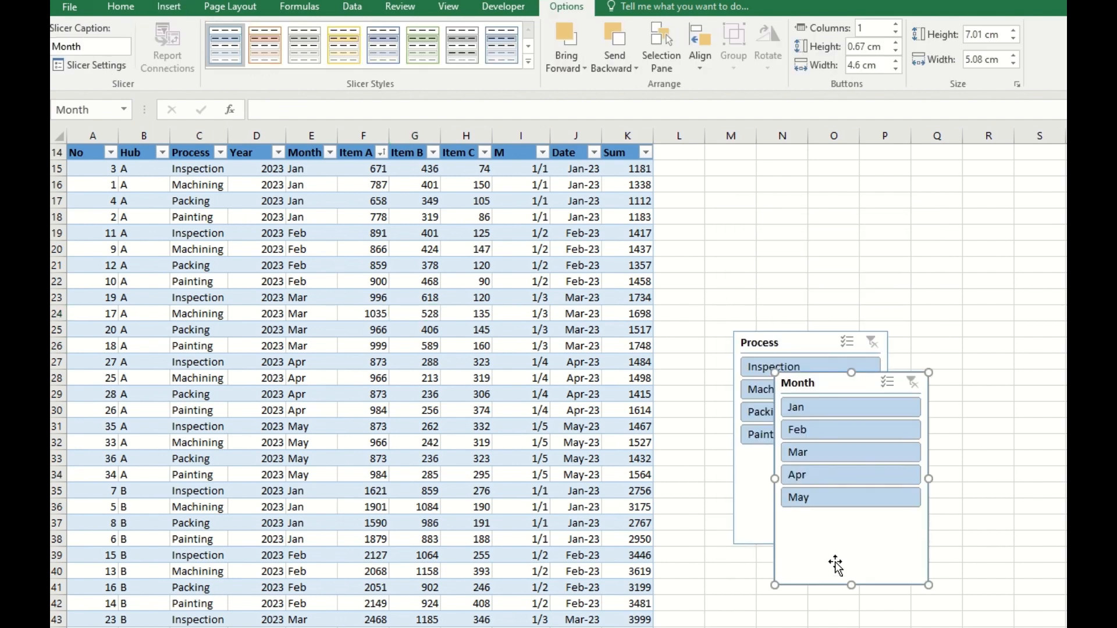
Step: Arrange the Process and Month slicers side by side next to the table, near its header row
{"action": "left_click_drag", "start_coordinate": [815, 384], "coordinate": [918, 351]}
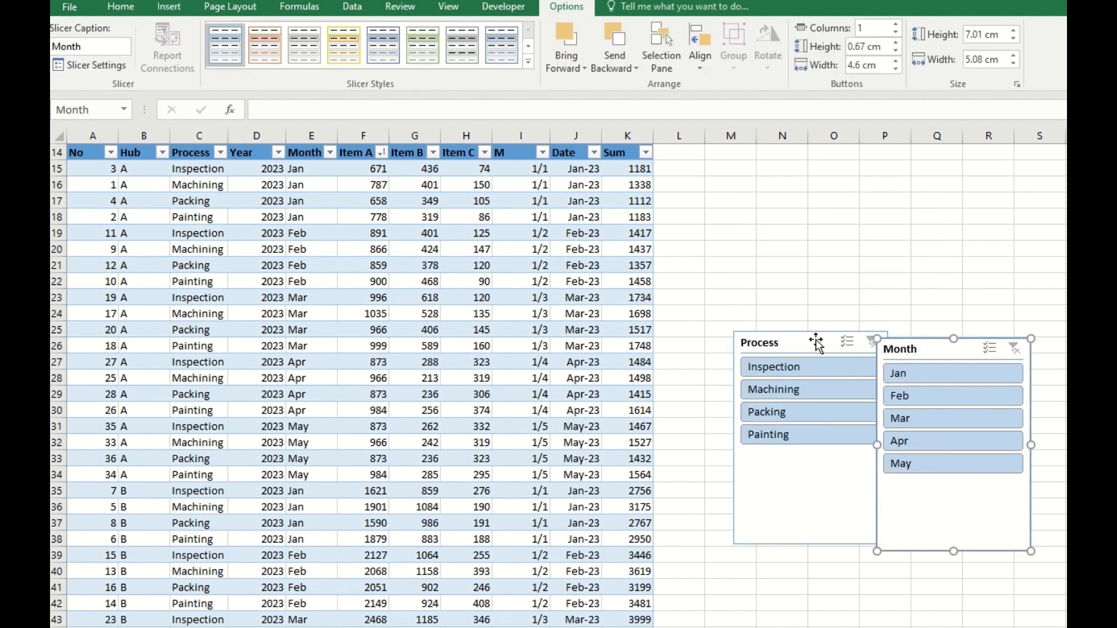
{"action": "left_click_drag", "start_coordinate": [817, 343], "coordinate": [748, 190]}
{"action": "left_click_drag", "start_coordinate": [948, 345], "coordinate": [896, 192]}
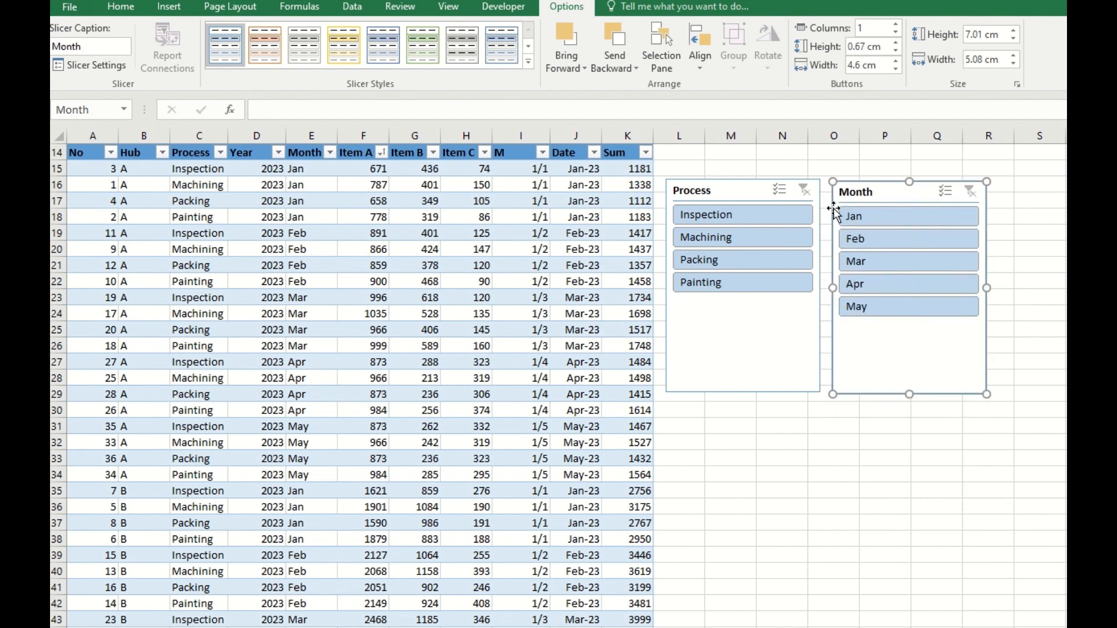
Step: Filter the table with the slicers by Inspection, switch to Packing, and limit the months to Mar and Apr
{"action": "left_click", "coordinate": [720, 214]}
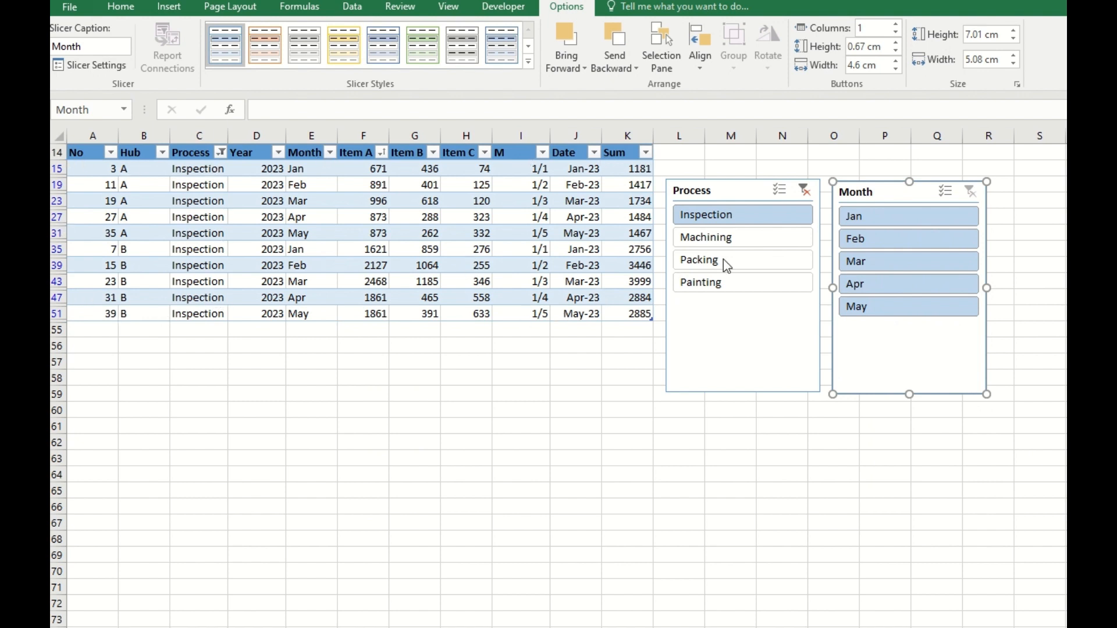
{"action": "left_click", "coordinate": [766, 259]}
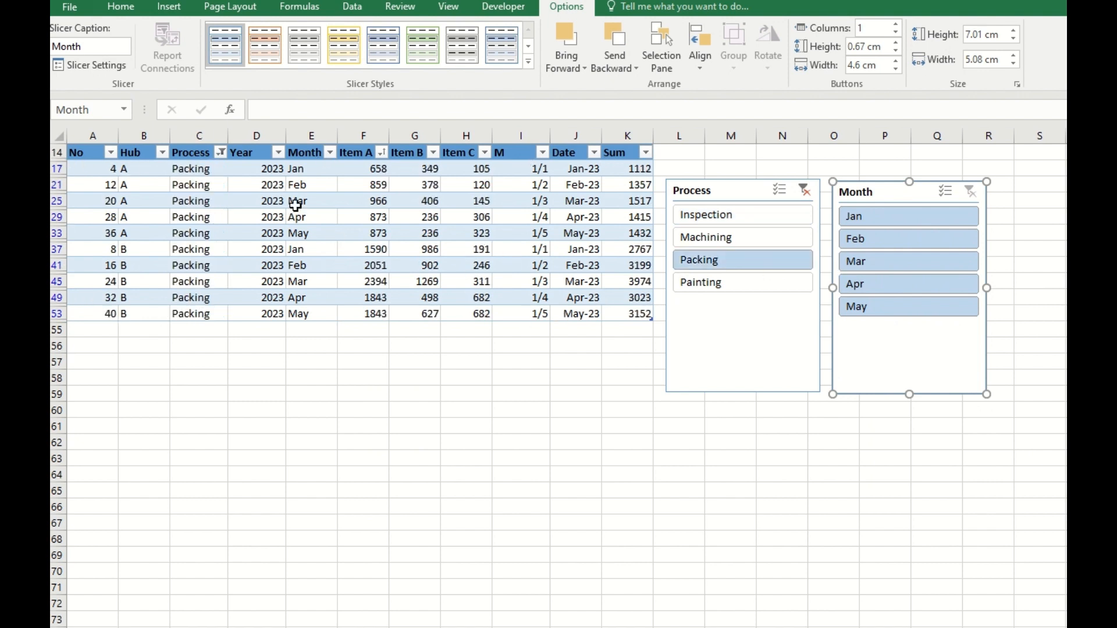
{"action": "left_click", "coordinate": [899, 267]}
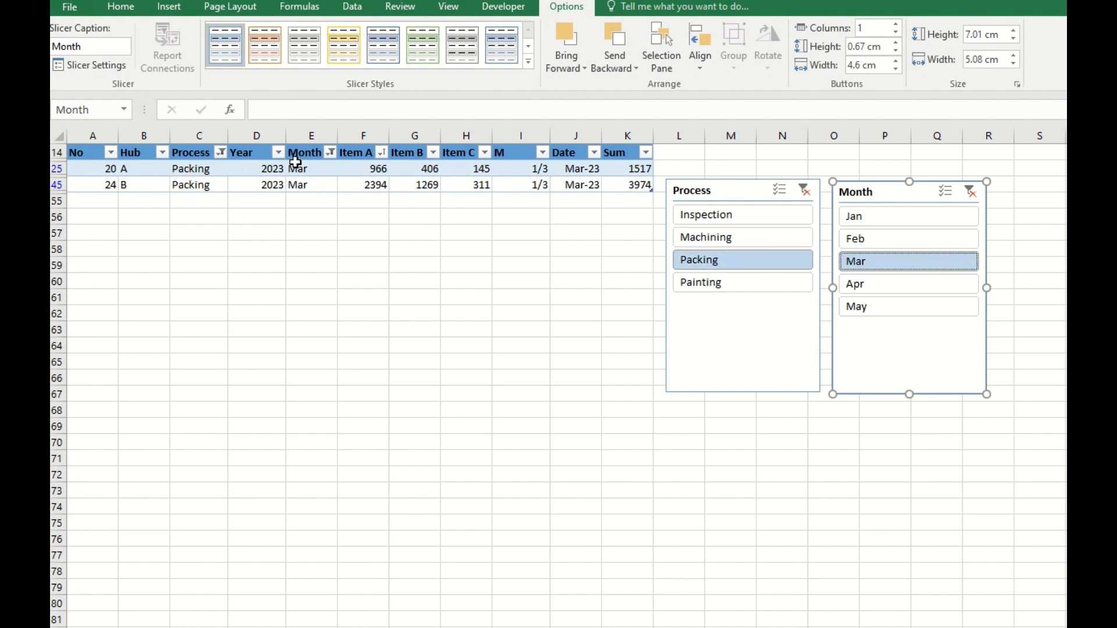
{"action": "left_click", "coordinate": [899, 284]}
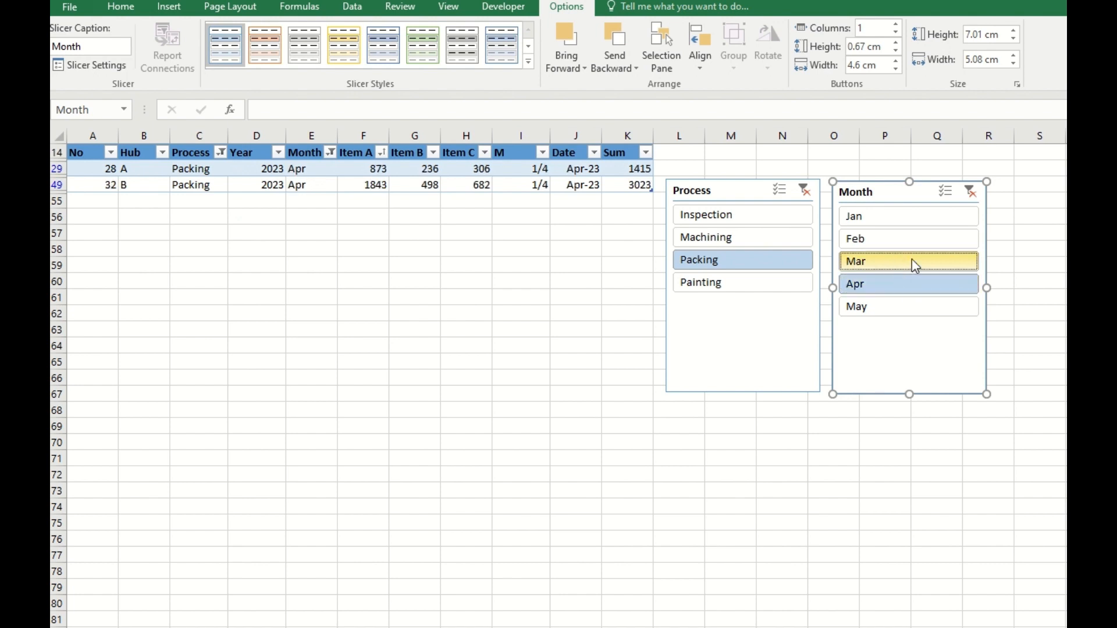
{"action": "left_click", "coordinate": [911, 261], "text": "ctrl"}
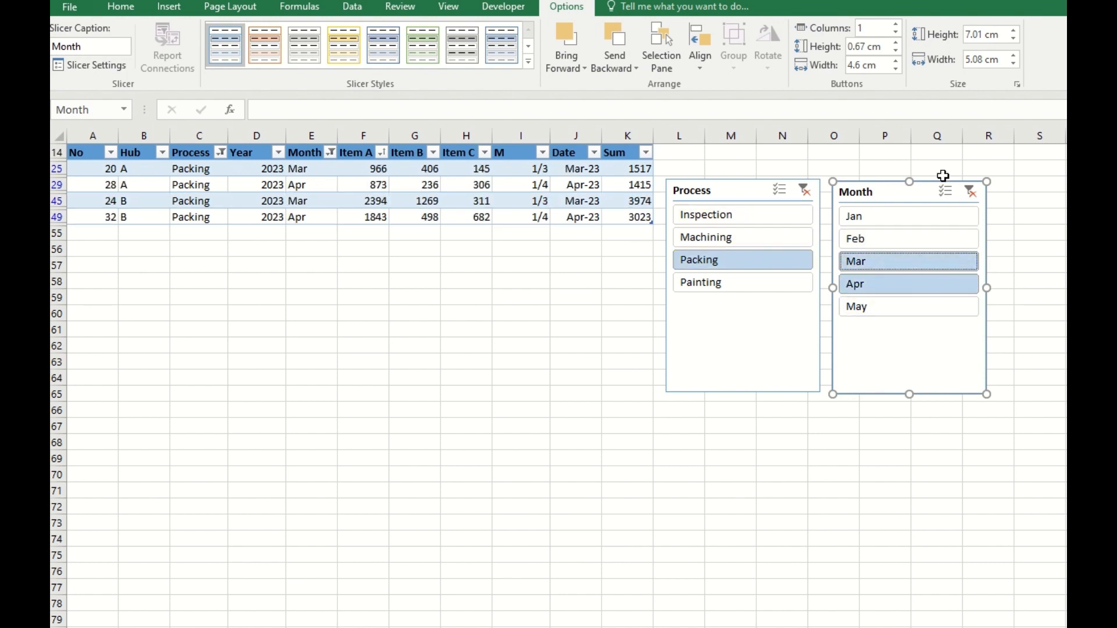
Step: Clear the Month slicer's filter and multi-select Inspection, Machining and Packing in the Process slicer
{"action": "left_click", "coordinate": [969, 194]}
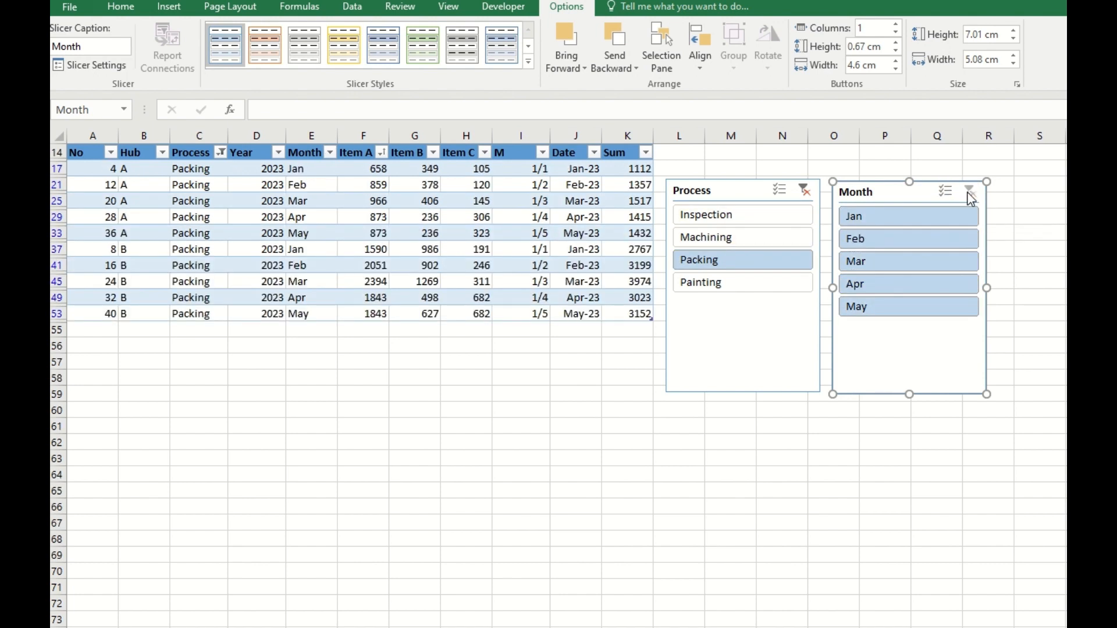
{"action": "left_click", "coordinate": [801, 195]}
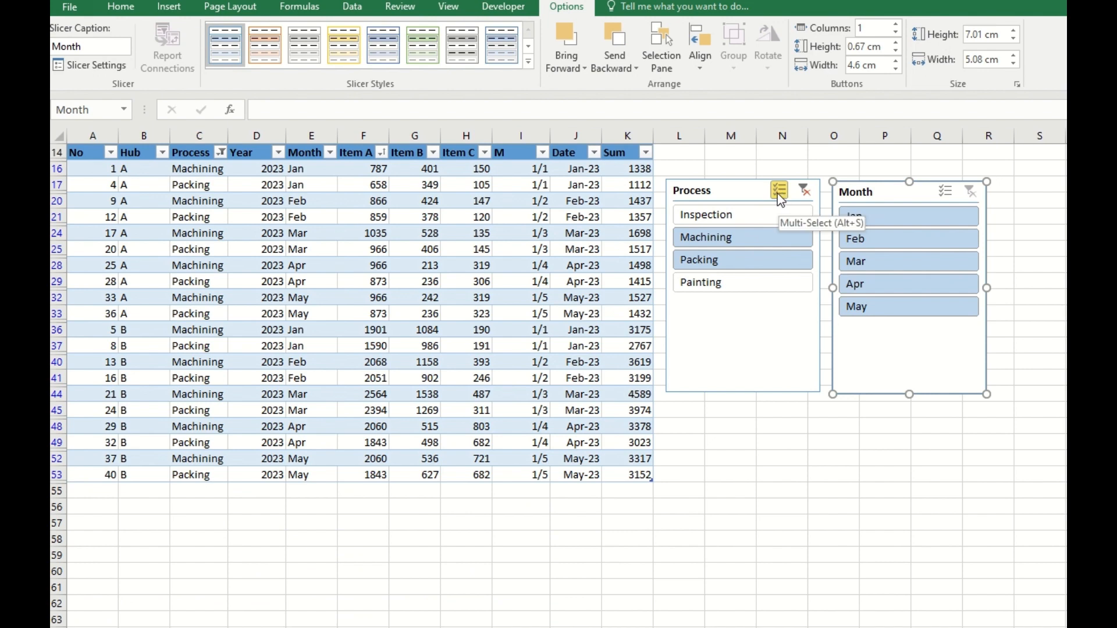
{"action": "left_click", "coordinate": [763, 224]}
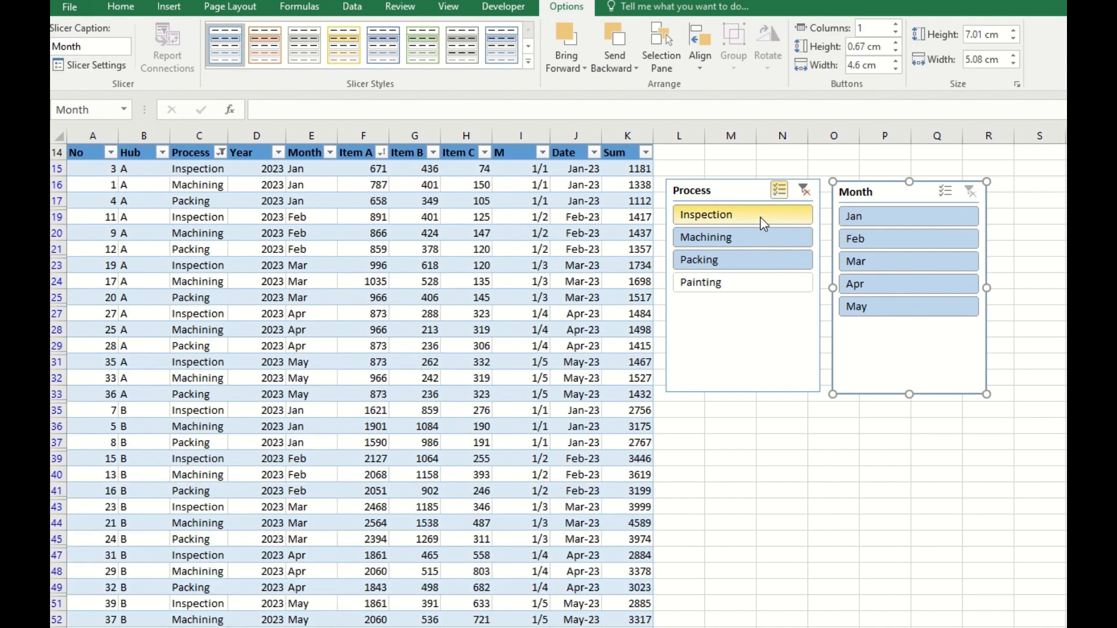
Step: Turn off multi-select in the Process slicer and filter by Painting, Packing, Machining and Inspection one at a time
{"action": "left_click", "coordinate": [781, 191]}
{"action": "left_click", "coordinate": [734, 282]}
{"action": "left_click", "coordinate": [740, 260]}
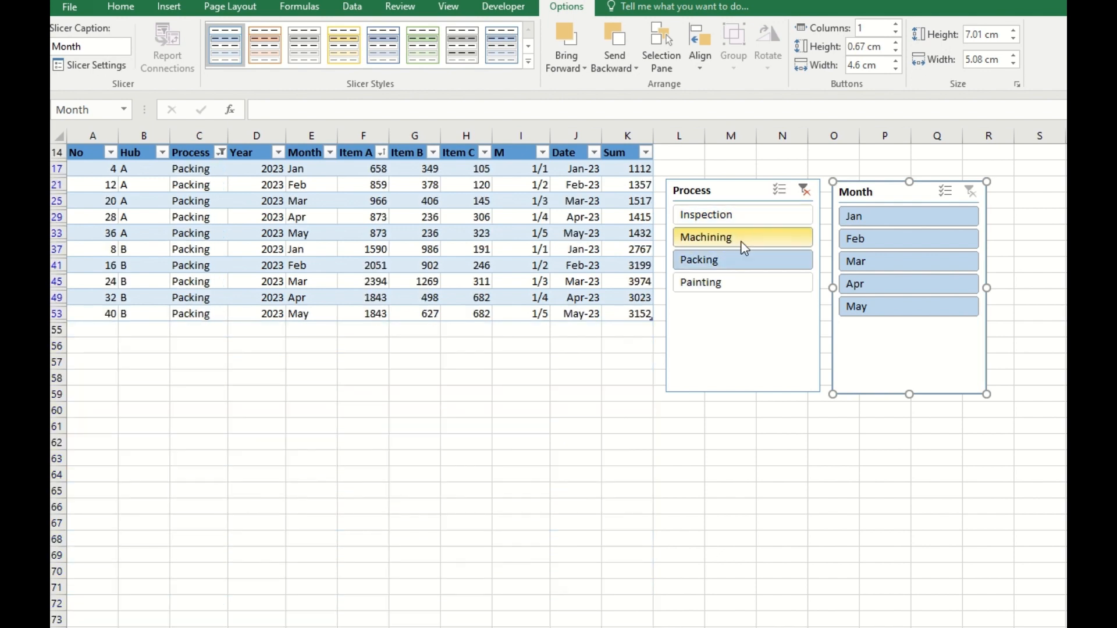
{"action": "left_click", "coordinate": [741, 240]}
{"action": "left_click", "coordinate": [747, 220]}
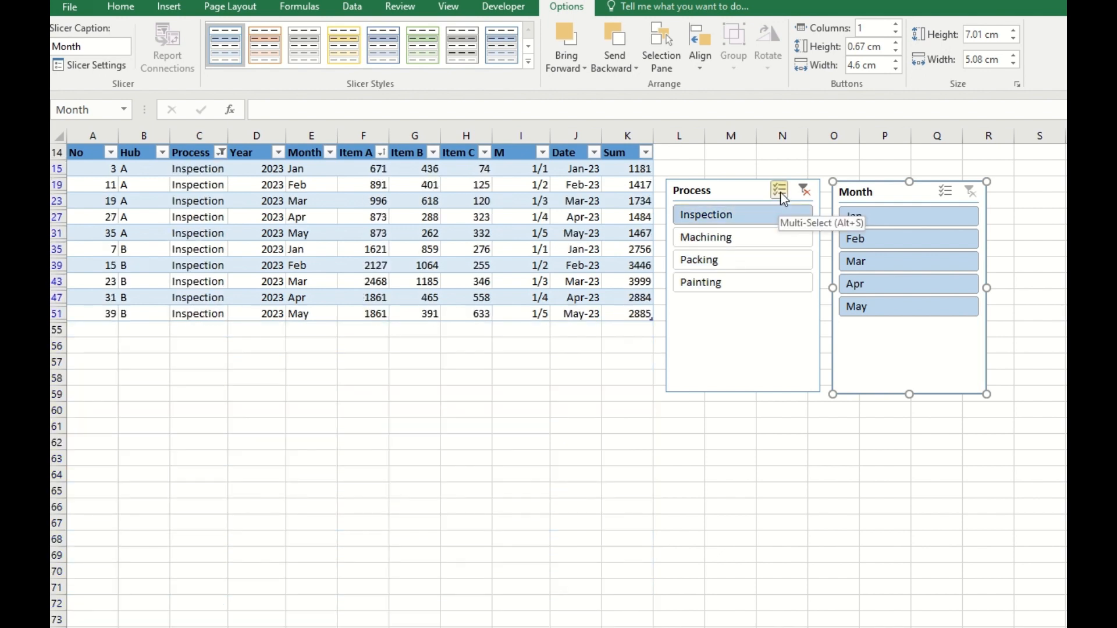
Step: Try multi-select in the Process slicer by adding Machining and toggling Packing and Painting, and clear the Process filter
{"action": "left_click", "coordinate": [780, 191]}
{"action": "left_click", "coordinate": [760, 242]}
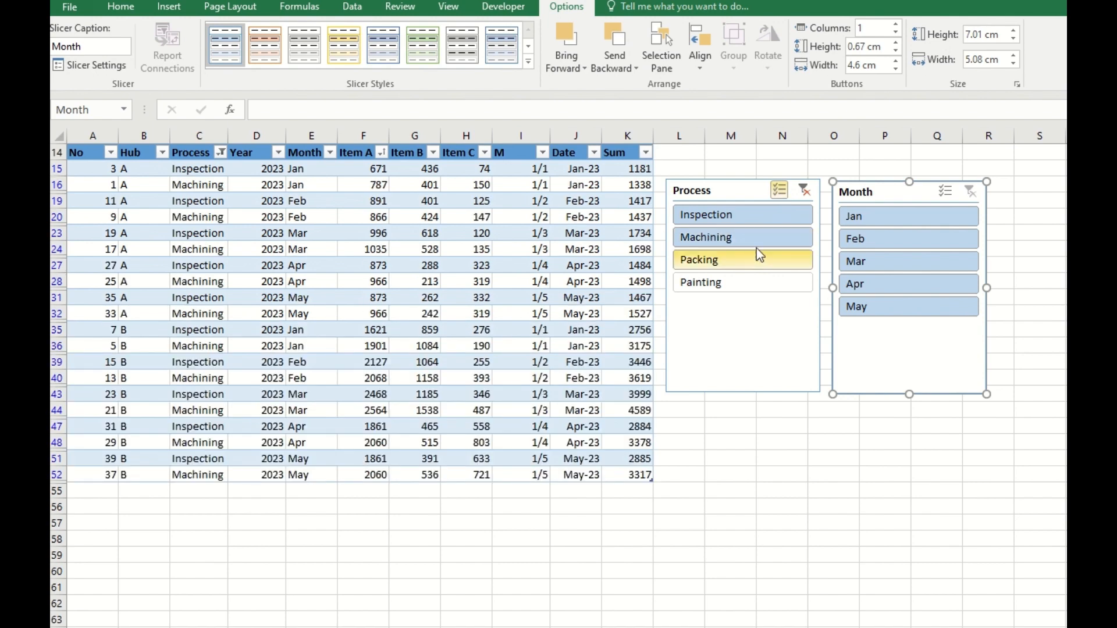
{"action": "left_click", "coordinate": [750, 265]}
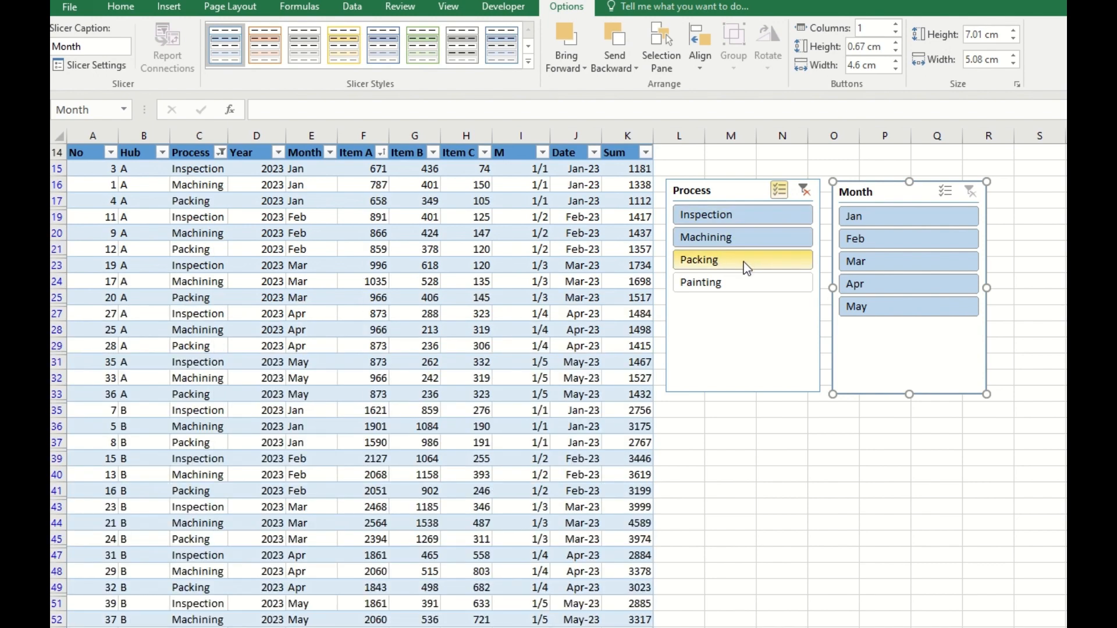
{"action": "left_click", "coordinate": [747, 267]}
{"action": "left_click", "coordinate": [743, 285]}
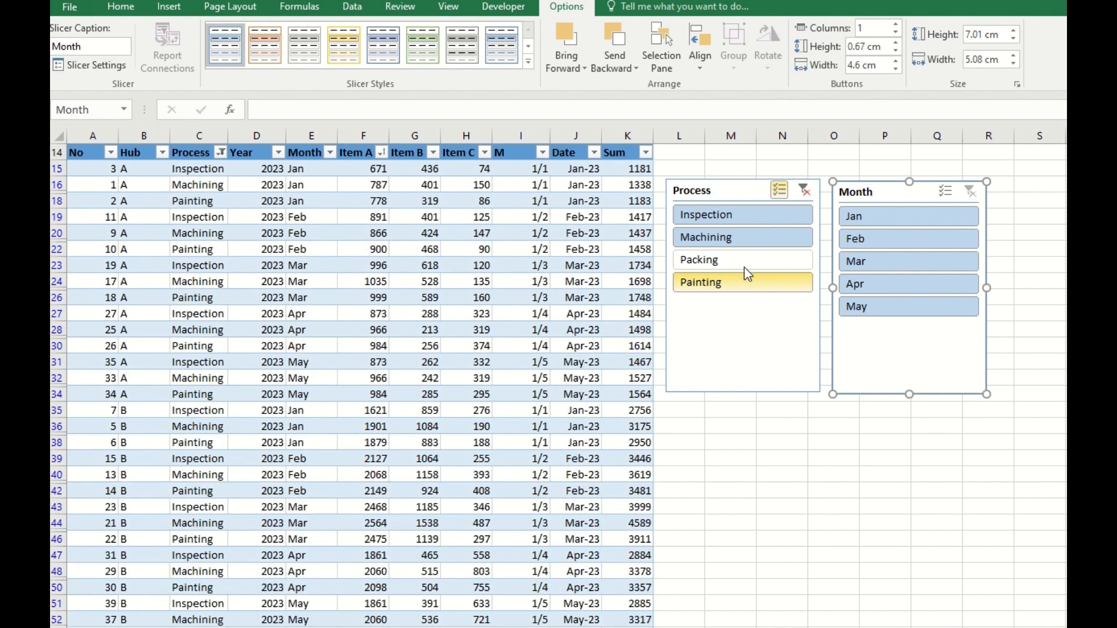
{"action": "left_click", "coordinate": [753, 283]}
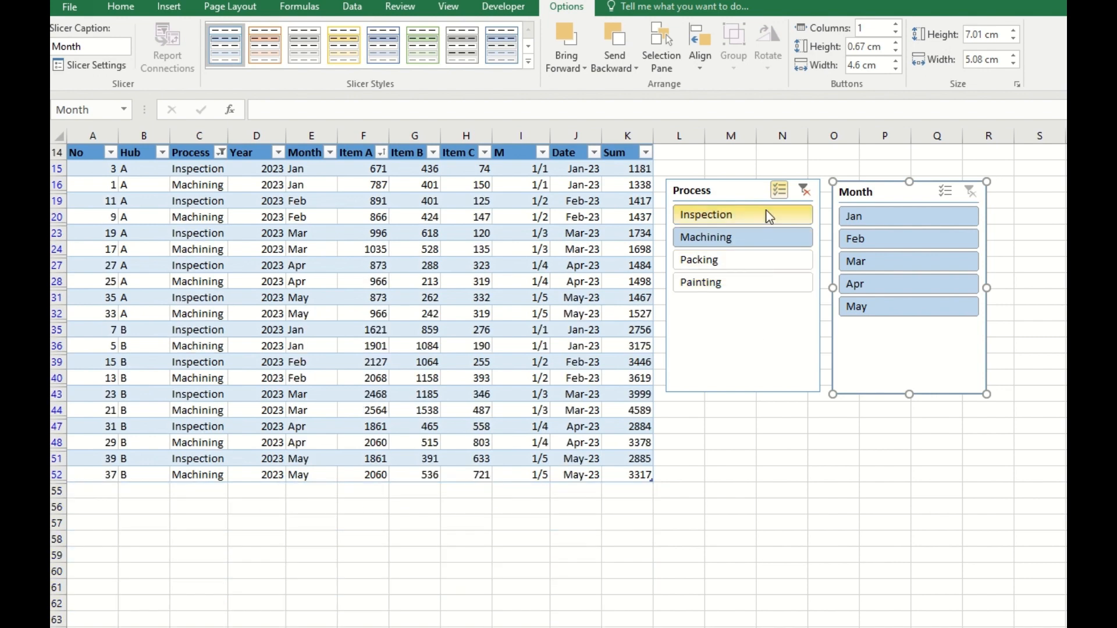
{"action": "left_click", "coordinate": [778, 189]}
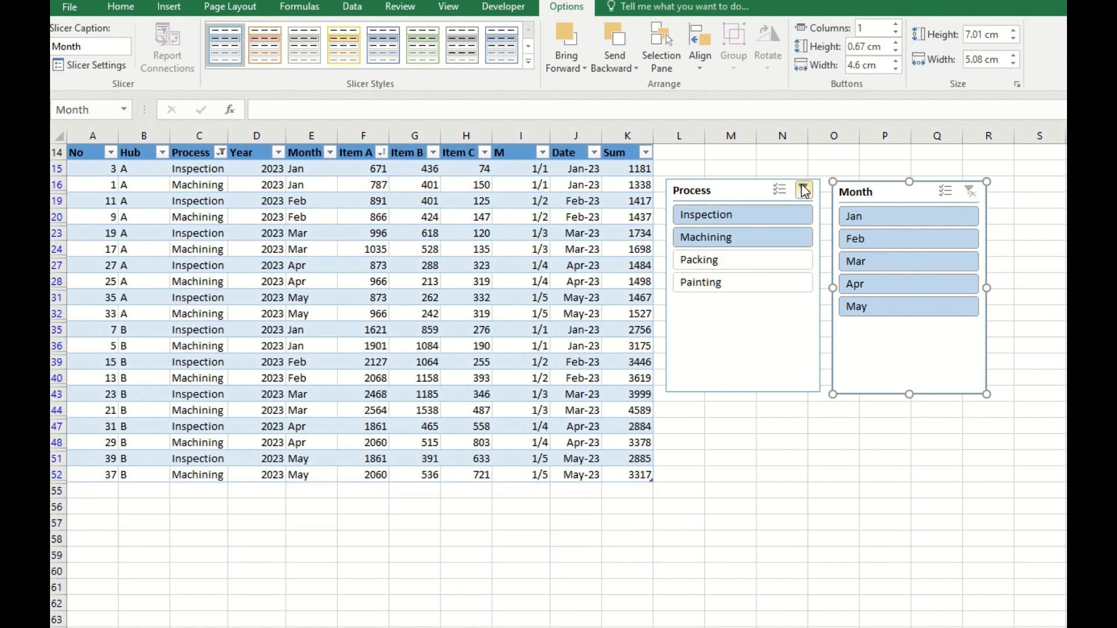
{"action": "left_click", "coordinate": [805, 191]}
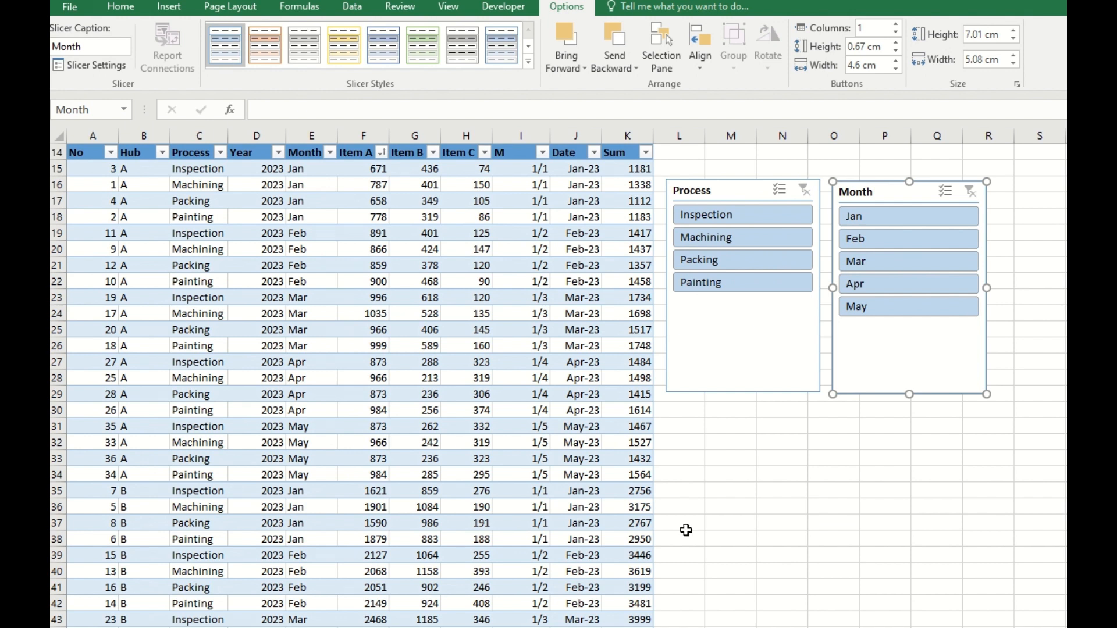